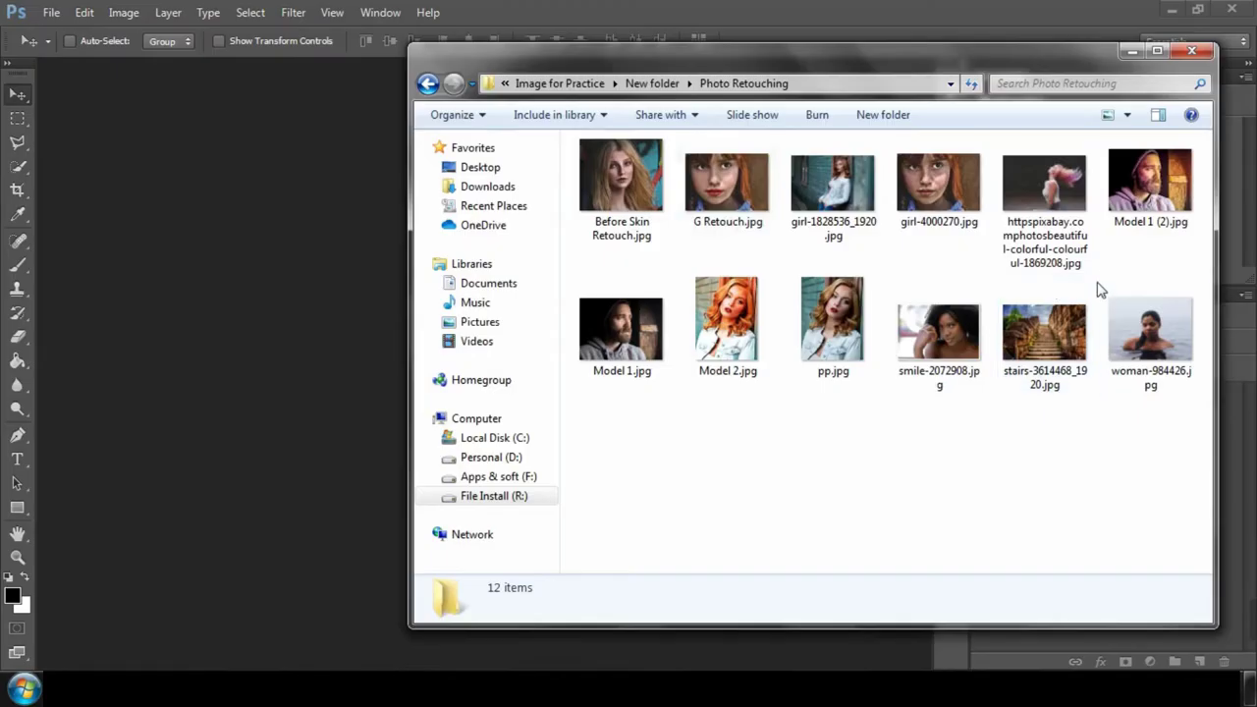
Open woman-984426.jpg by dragging it in, then open iphone-518101.jpg from the More folder.
left_click_drag(1142, 336, 267, 269)
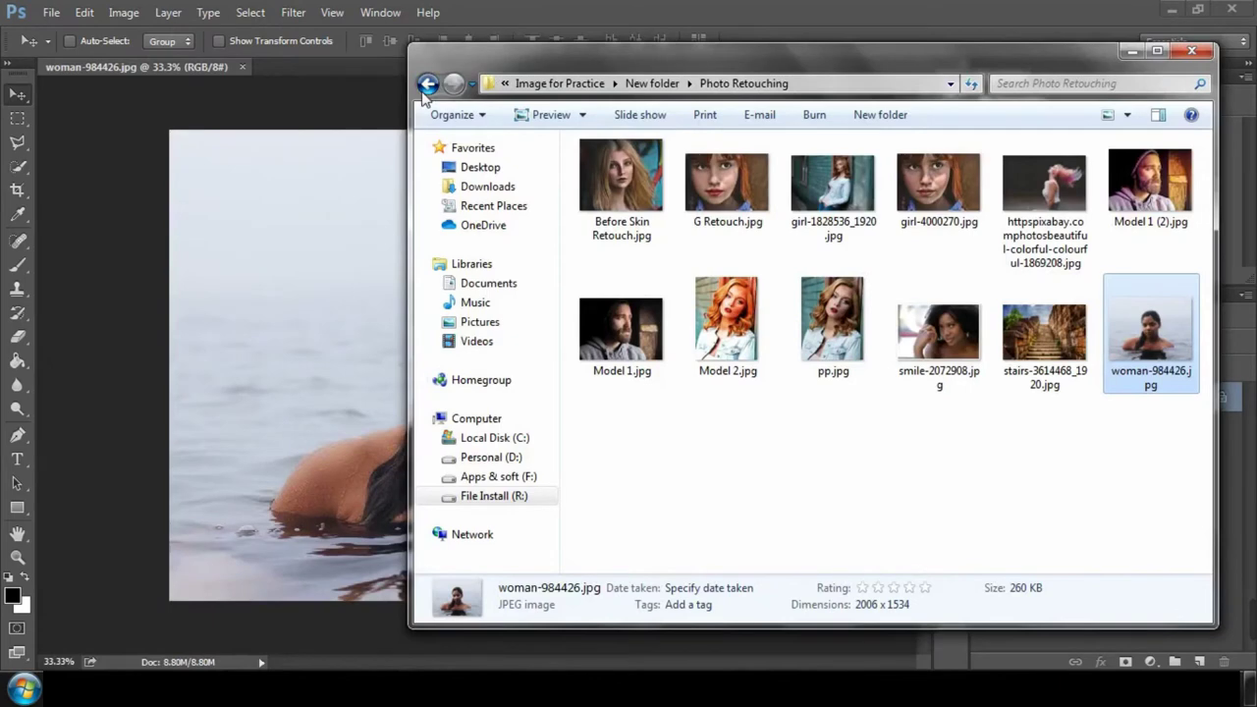
left_click(427, 84)
double_click(618, 196)
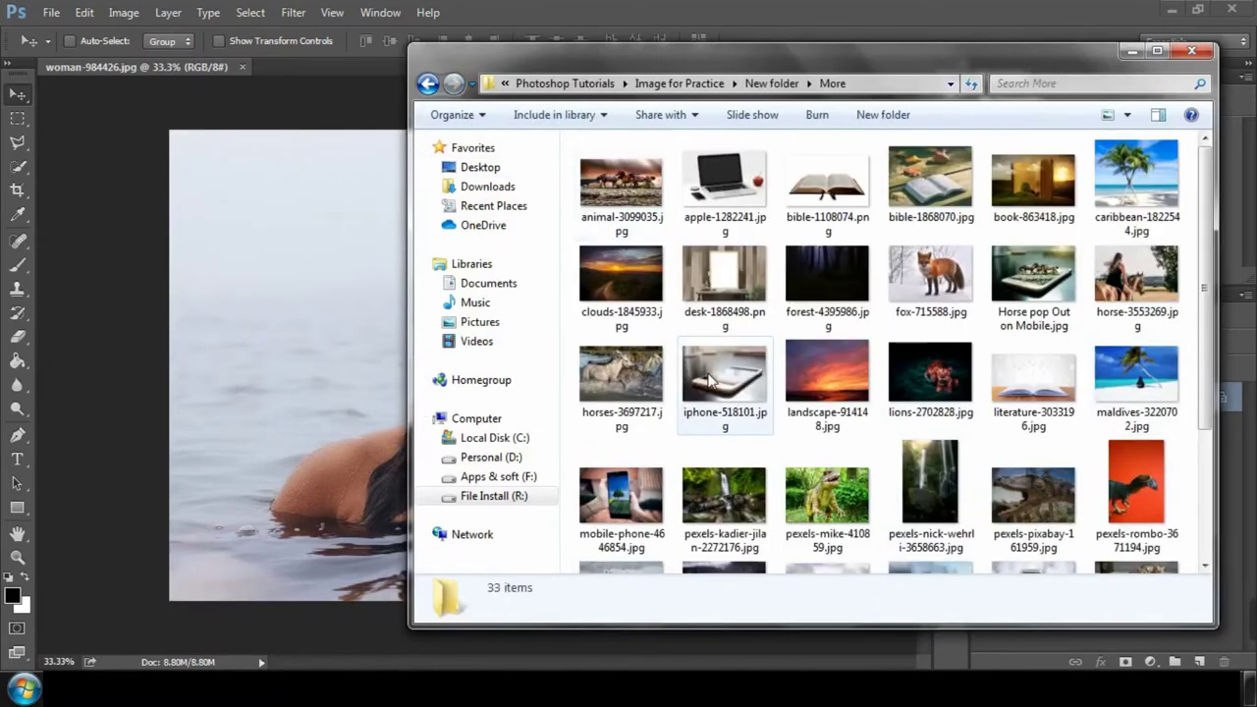
left_click(711, 381)
left_click(646, 8)
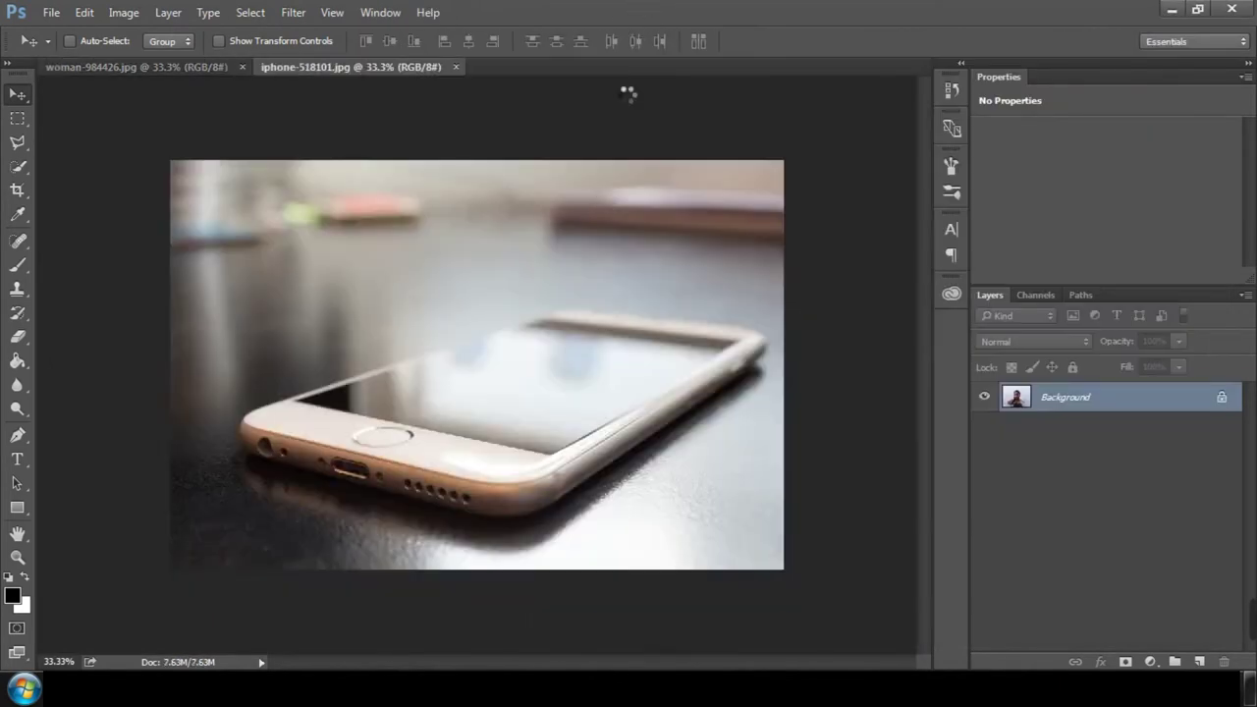
left_click(216, 67)
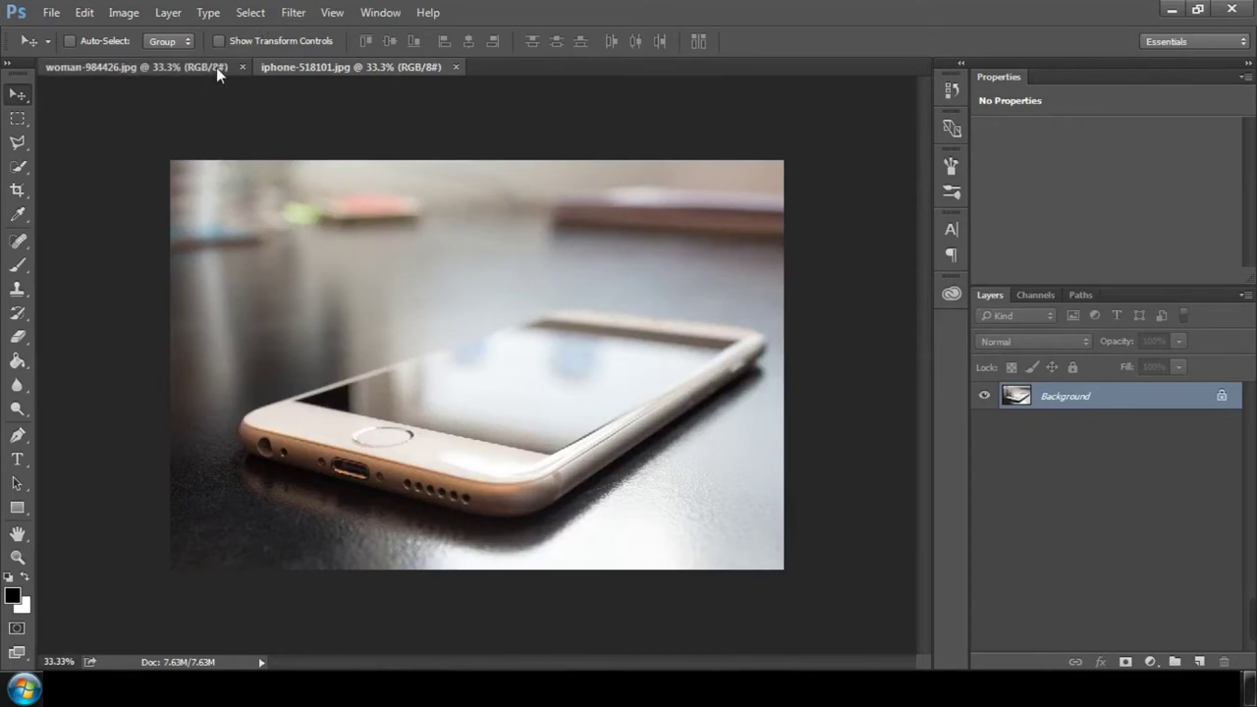
Move the woman photo into the iPhone document and position it on the canvas.
left_click_drag(489, 274, 472, 261)
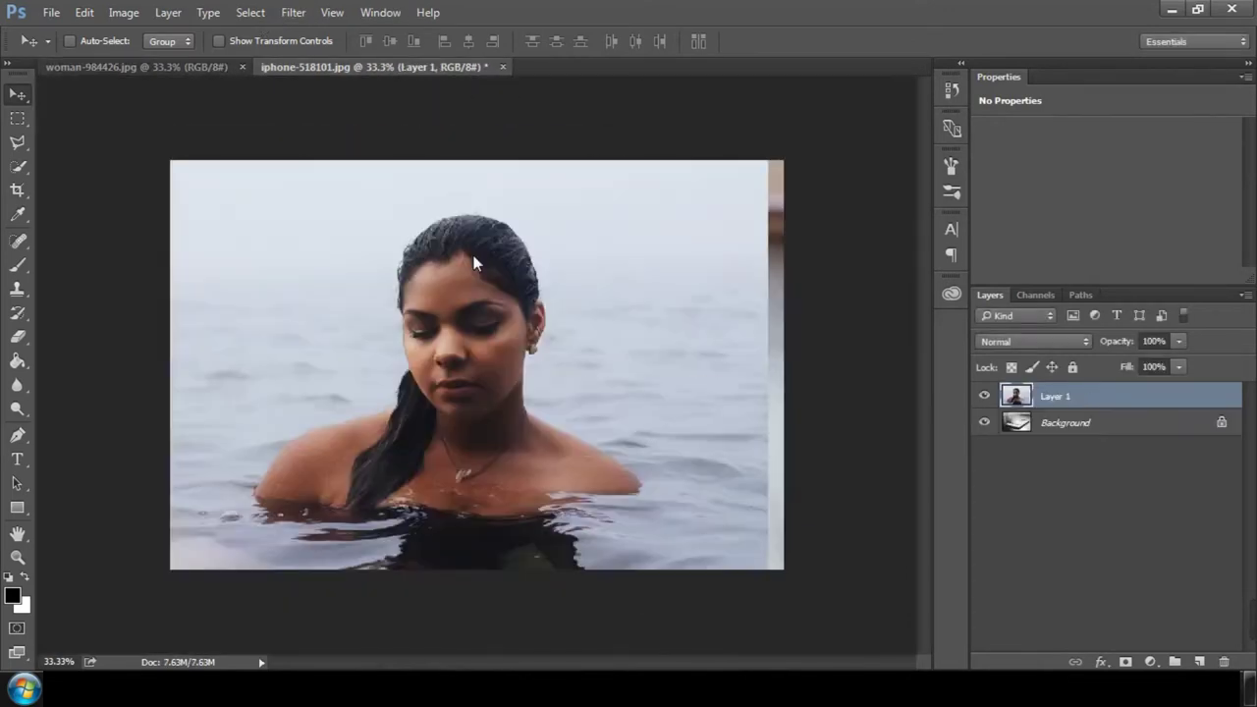
left_click_drag(477, 245, 487, 324)
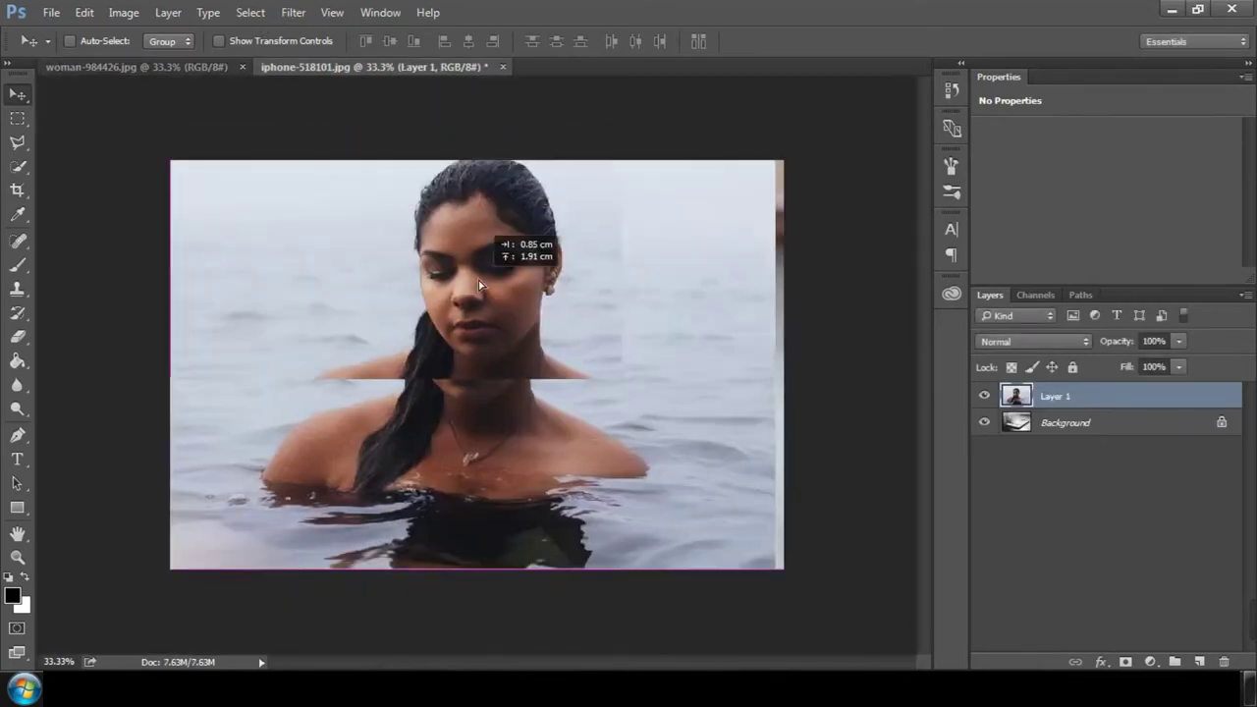
left_click(1179, 340)
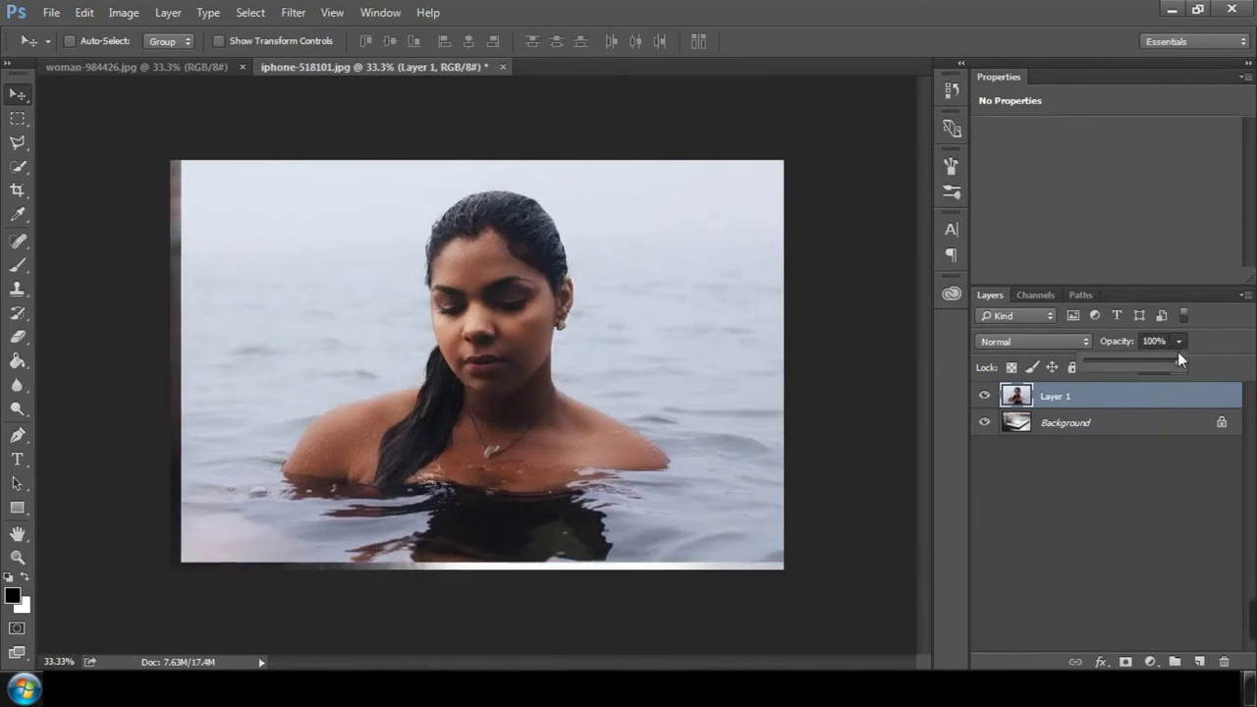
left_click(1098, 398)
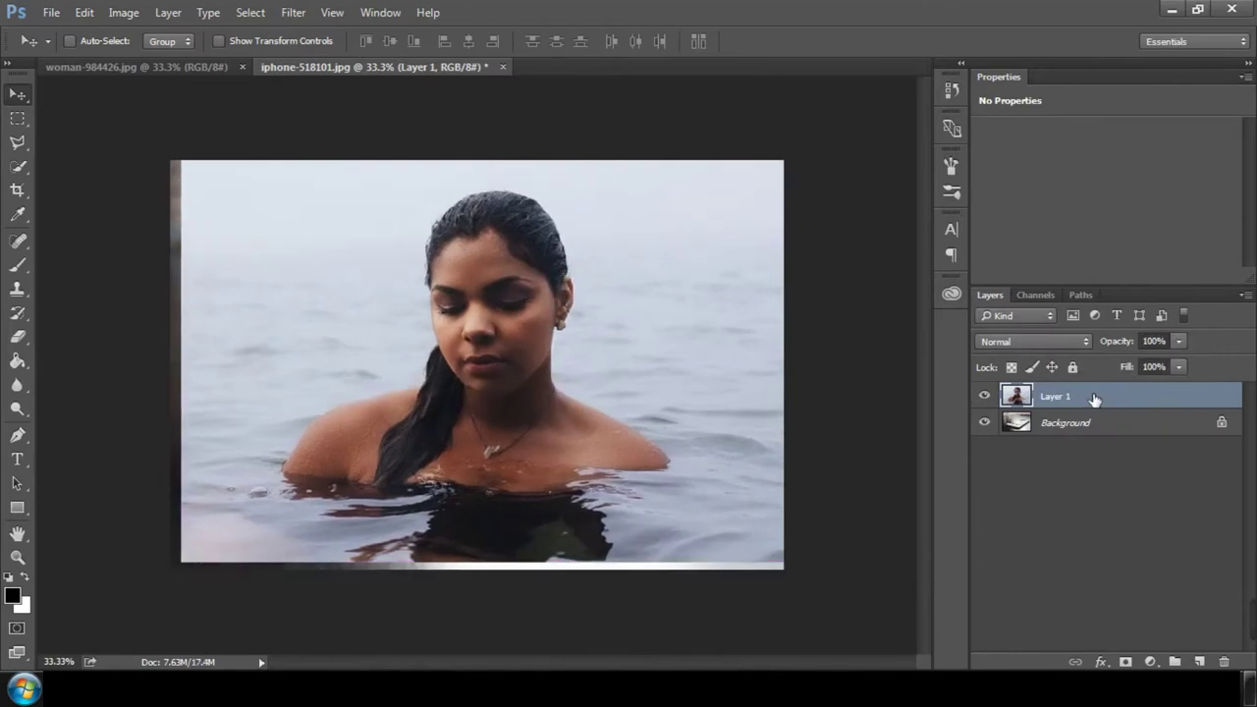
Rename the woman's layer from Layer 1 to Model.
double_click(1058, 400)
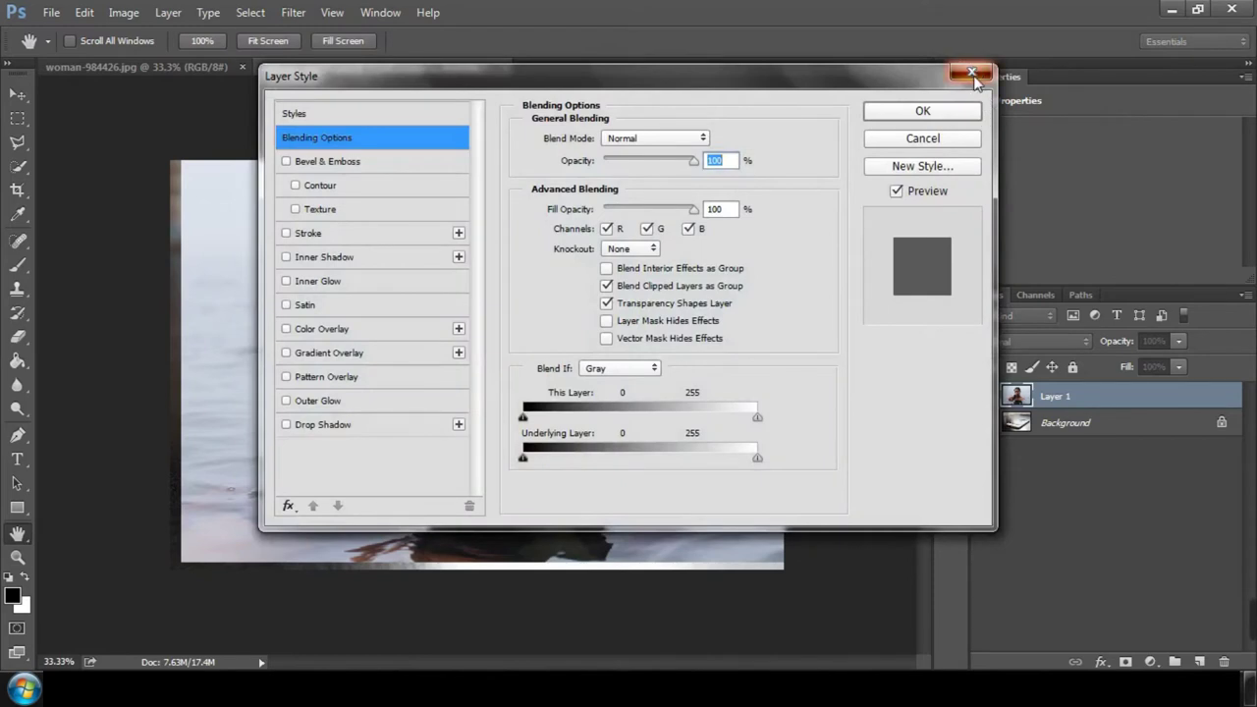
left_click(971, 73)
double_click(1051, 397)
type("Model")
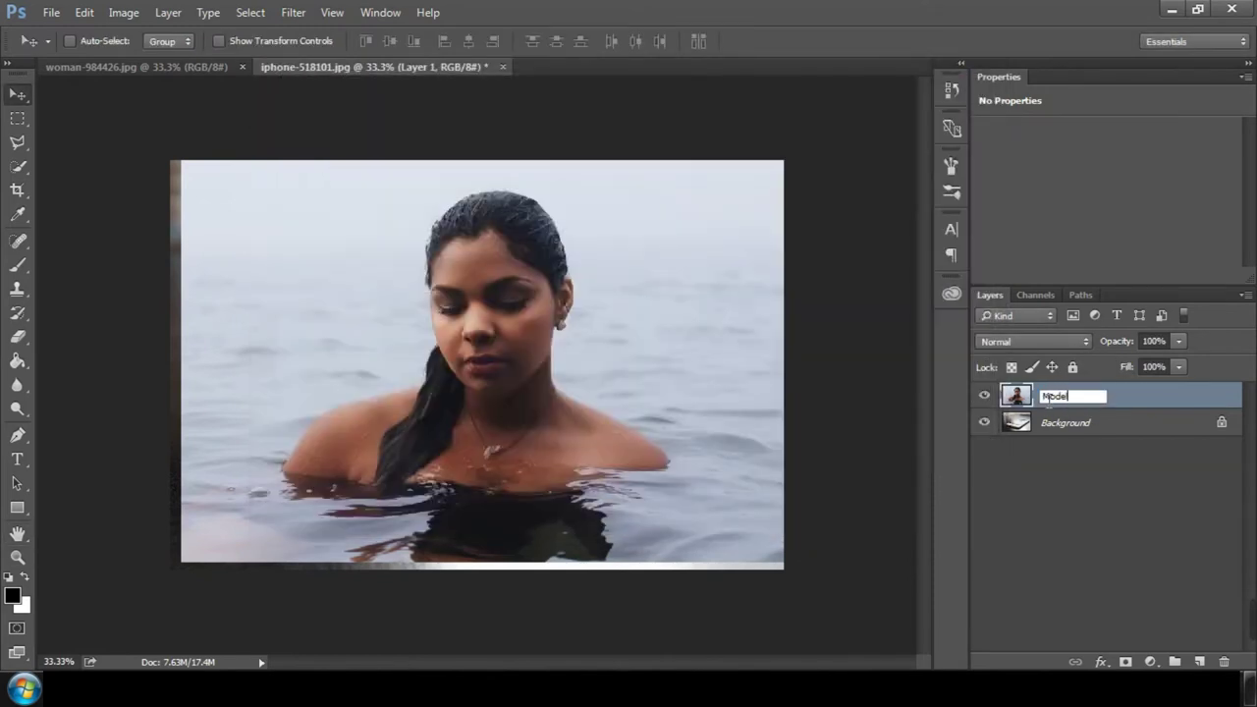
key("Return")
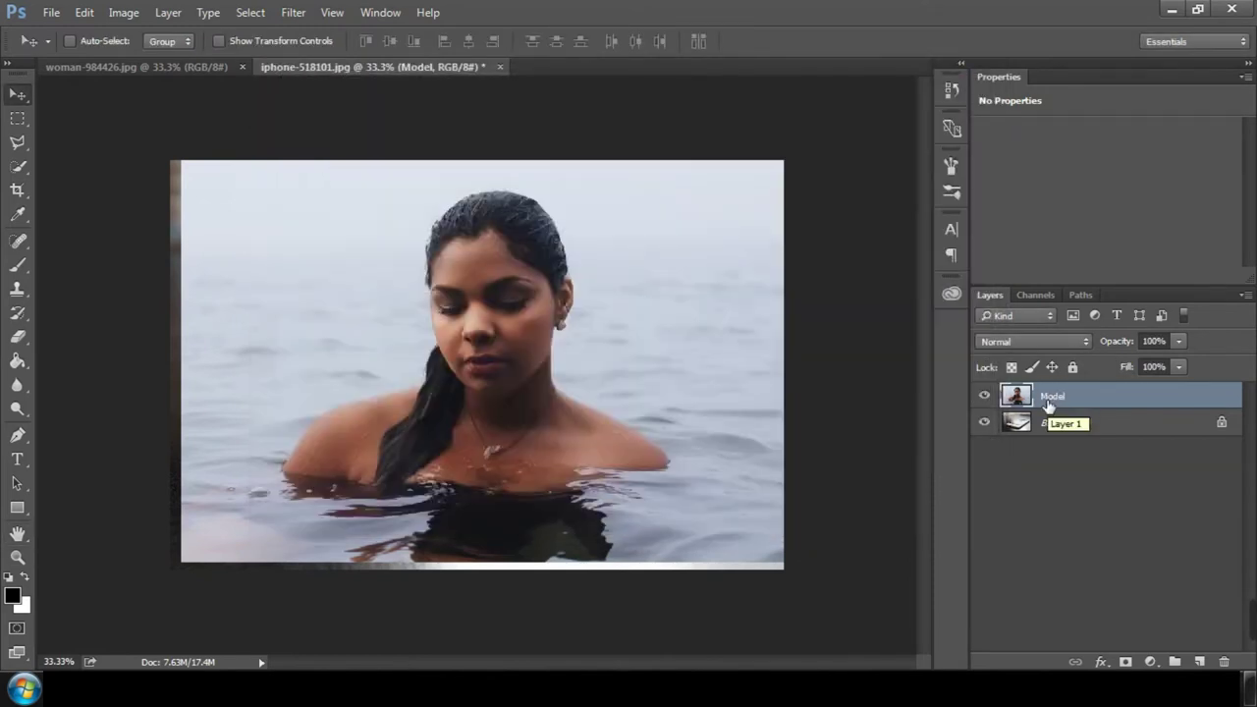
left_click(1179, 341)
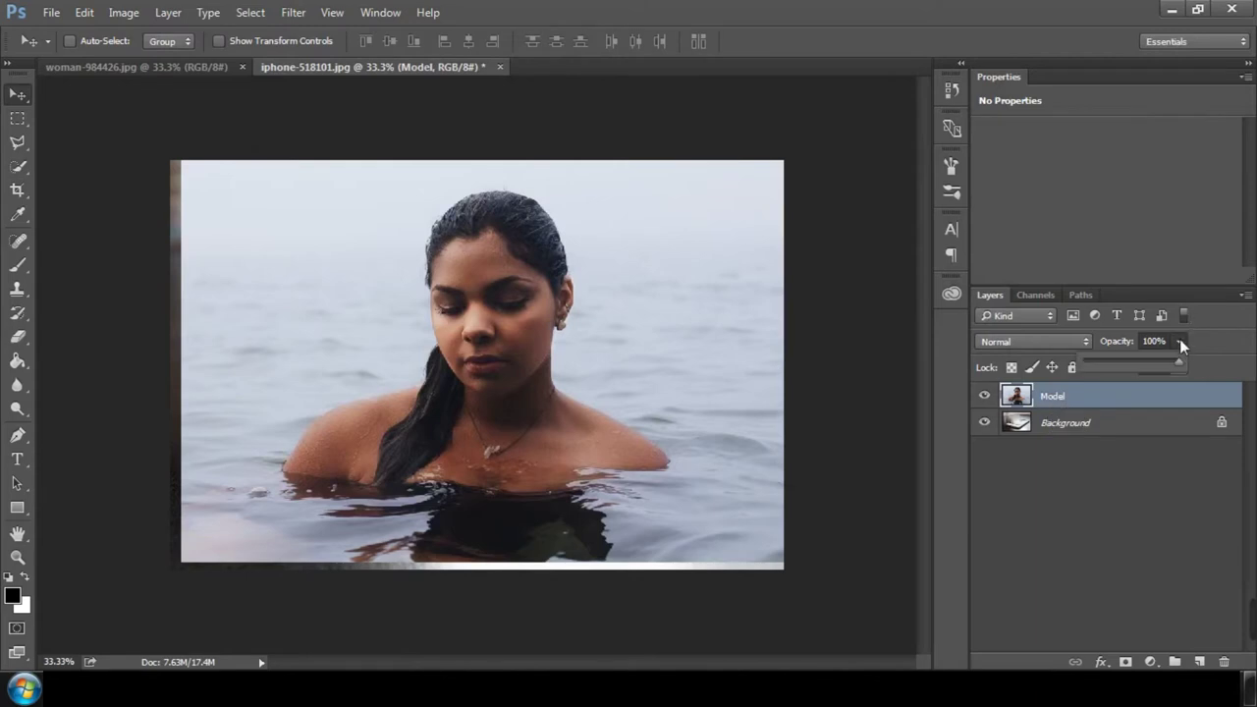
Lower the Model layer opacity to 38% and shift the woman image upward.
left_click(1131, 361)
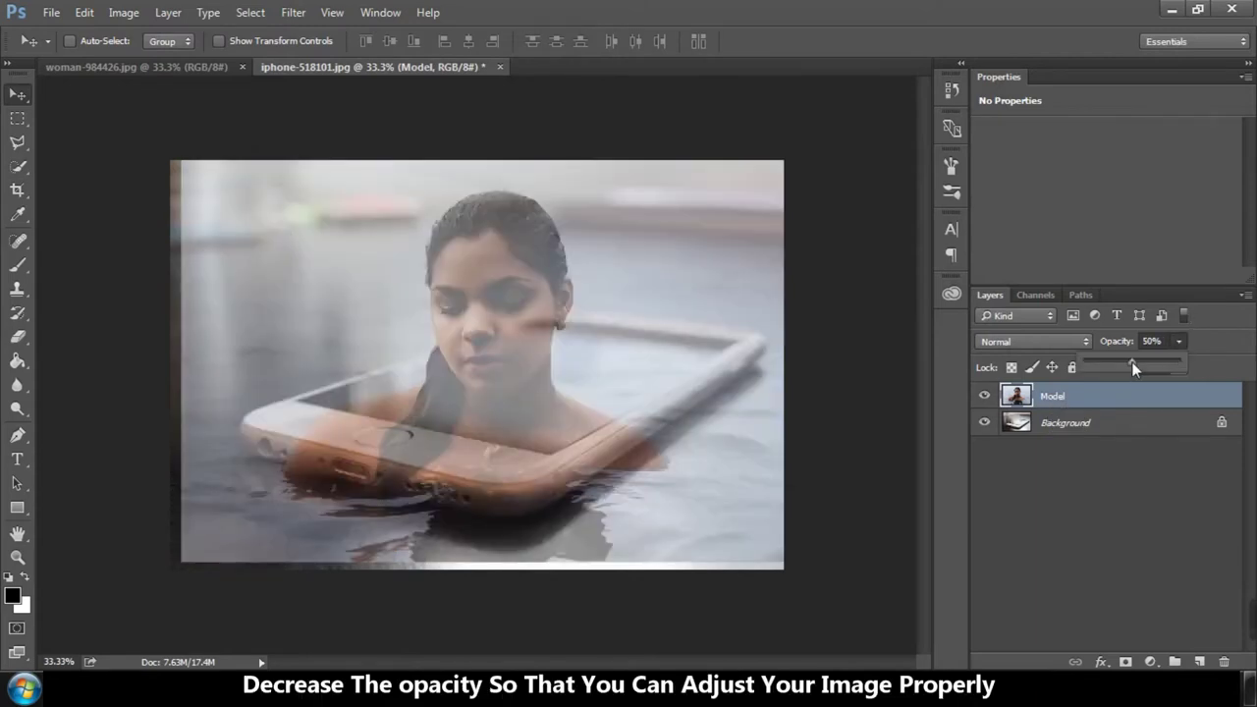
left_click(1121, 361)
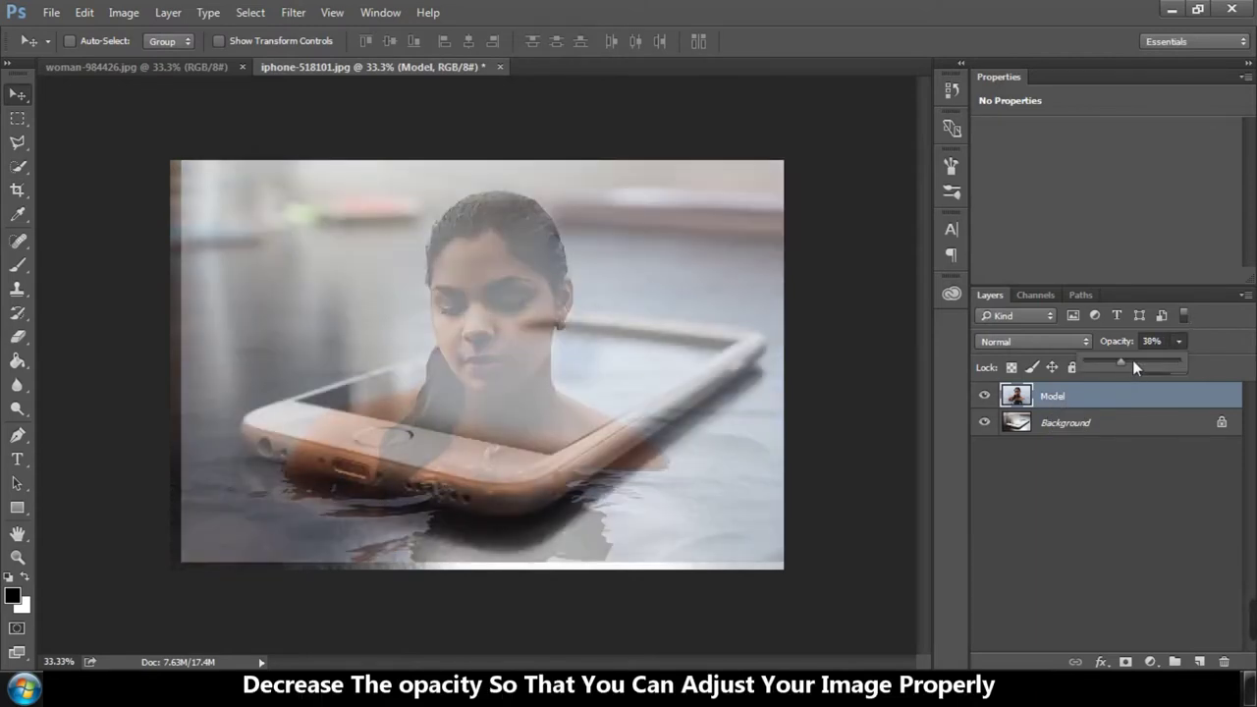
left_click_drag(486, 424, 497, 397)
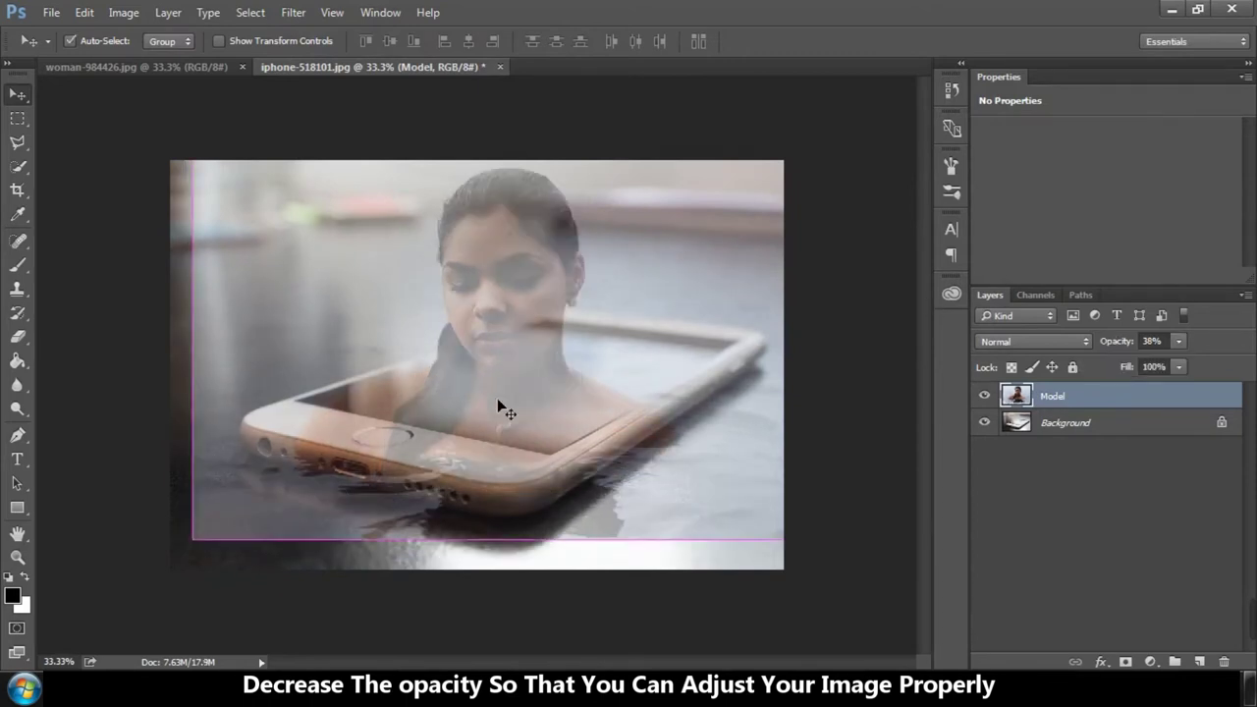
Free Transform the Model layer to about 62.66% and place it over the phone screen.
key("ctrl+t")
left_click_drag(813, 539, 677, 432)
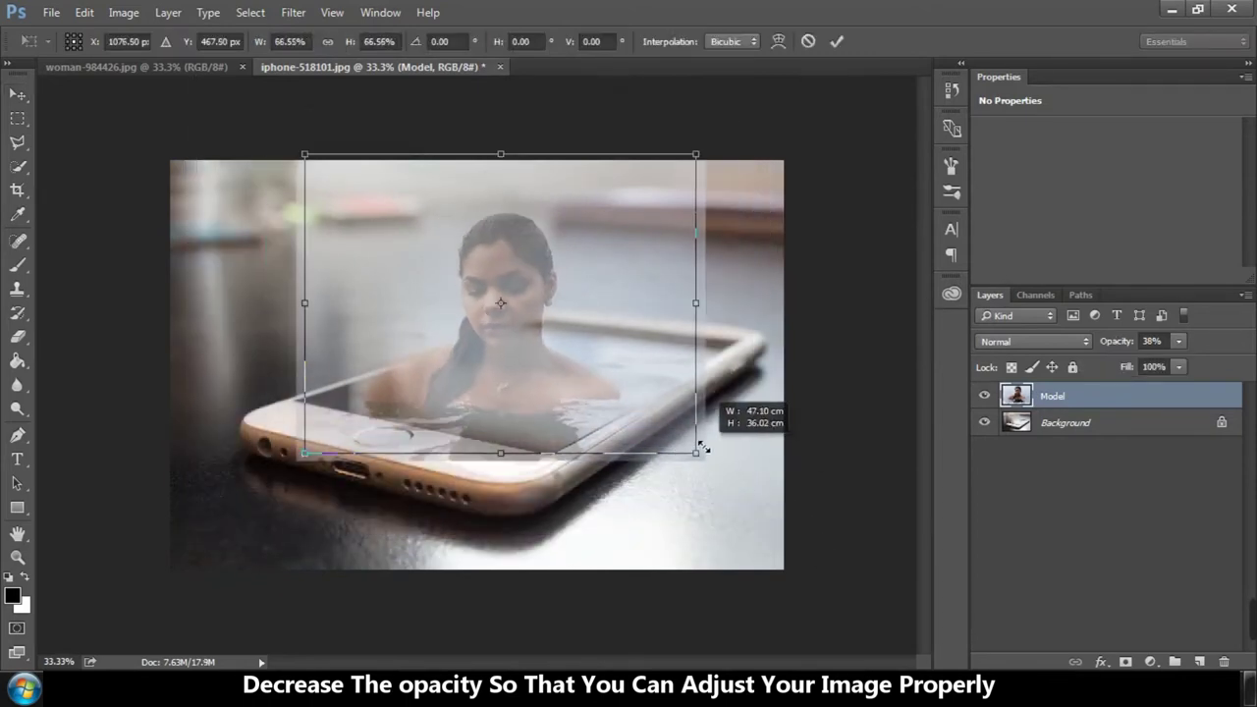
left_click_drag(674, 439, 693, 441)
mouse_move(527, 378)
left_mouse_down()
mouse_move(548, 386)
mouse_move(555, 374)
left_mouse_up()
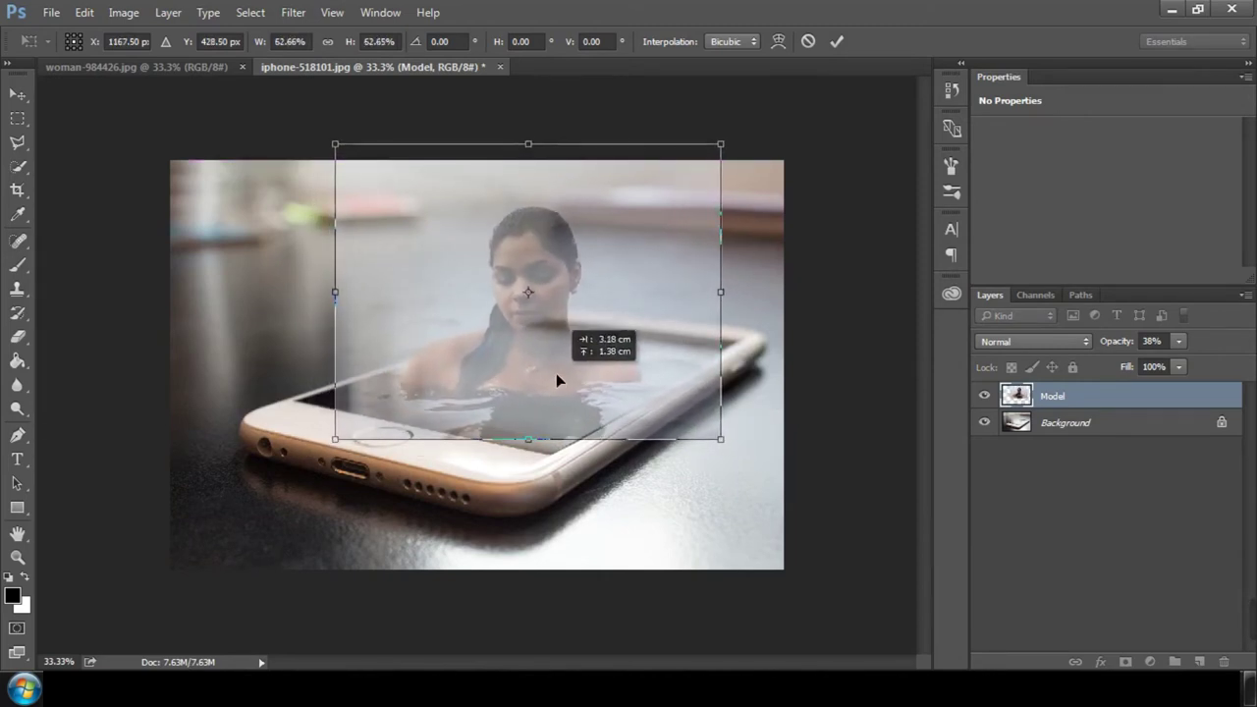
left_click_drag(555, 374, 603, 380)
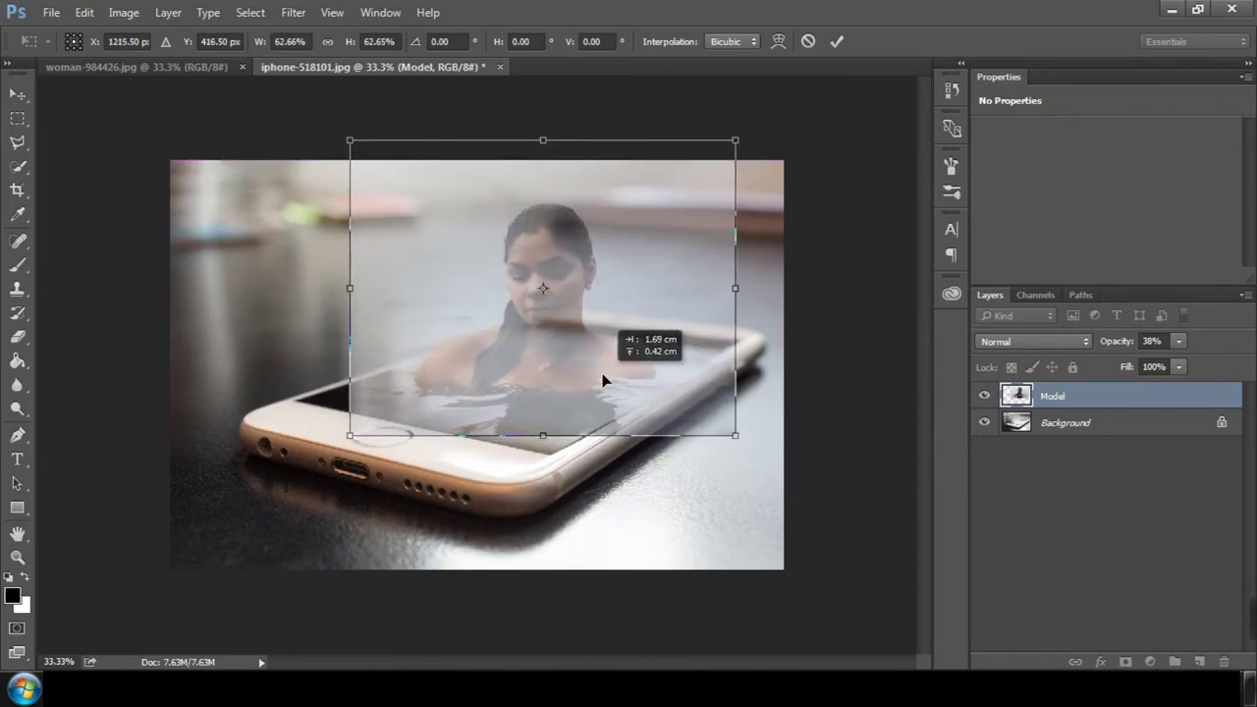
left_click_drag(603, 380, 602, 380)
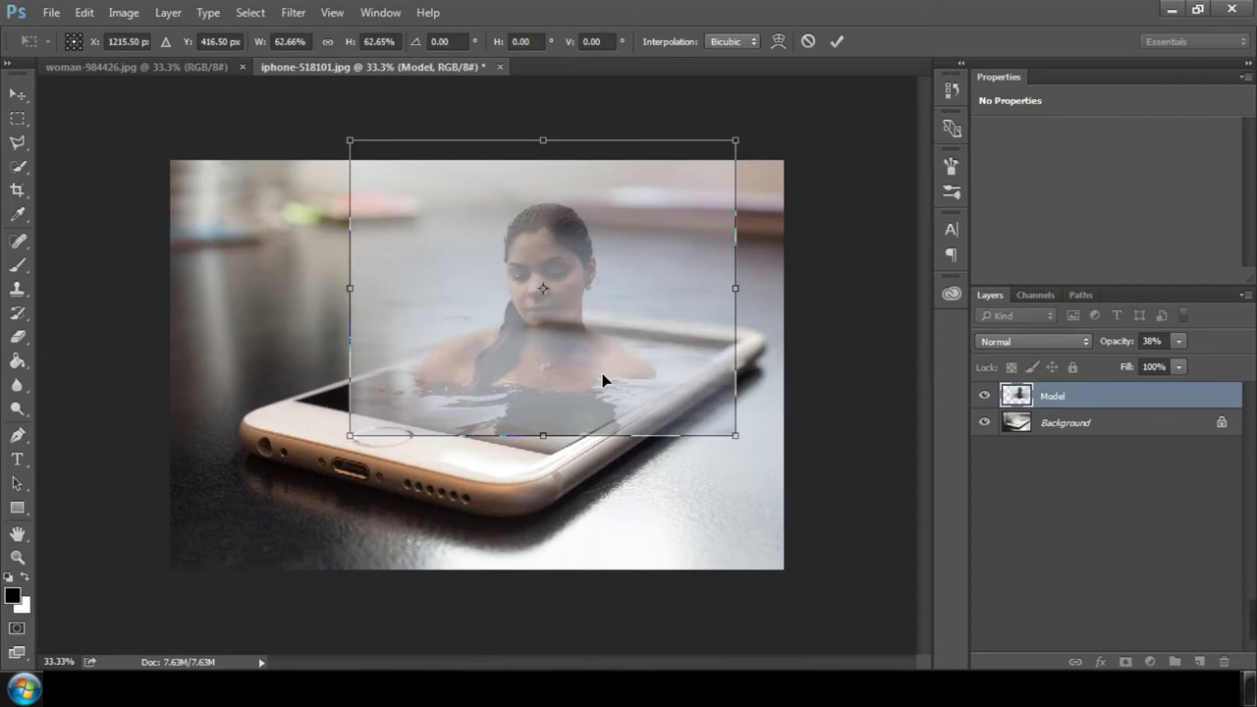
left_click(841, 45)
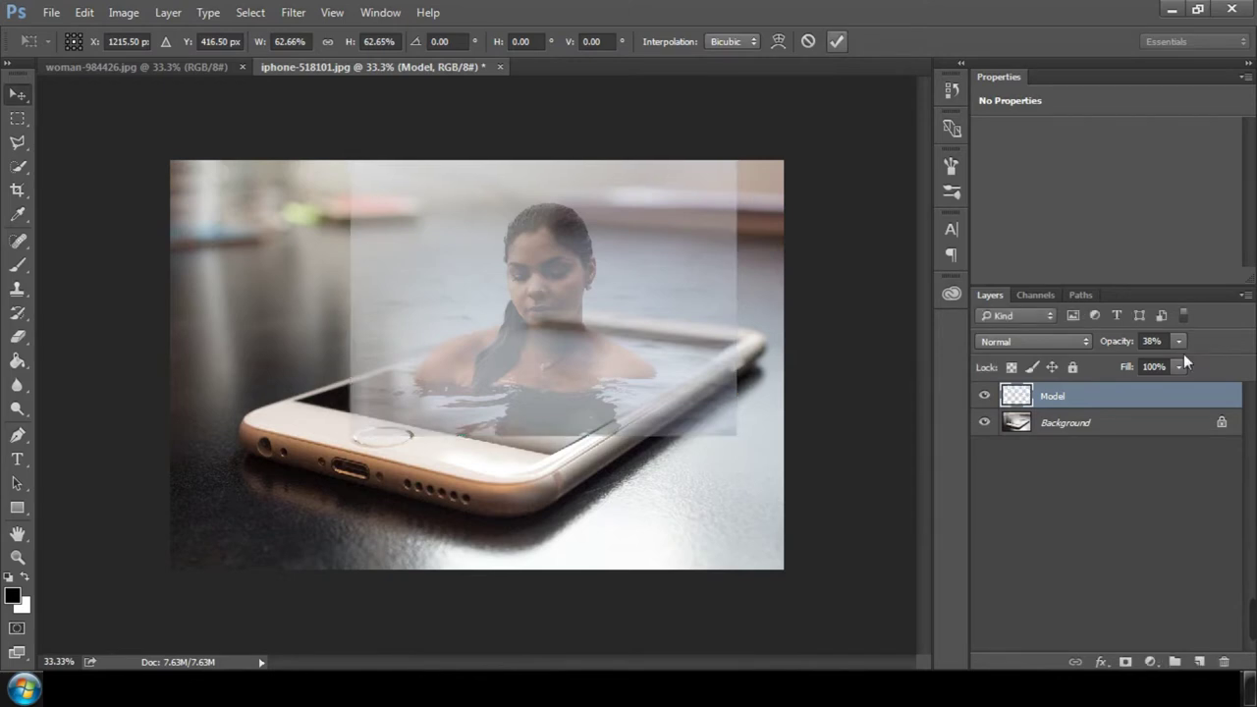
Restore the Model layer opacity to 100%.
left_click(1178, 341)
left_click_drag(1183, 361, 1246, 362)
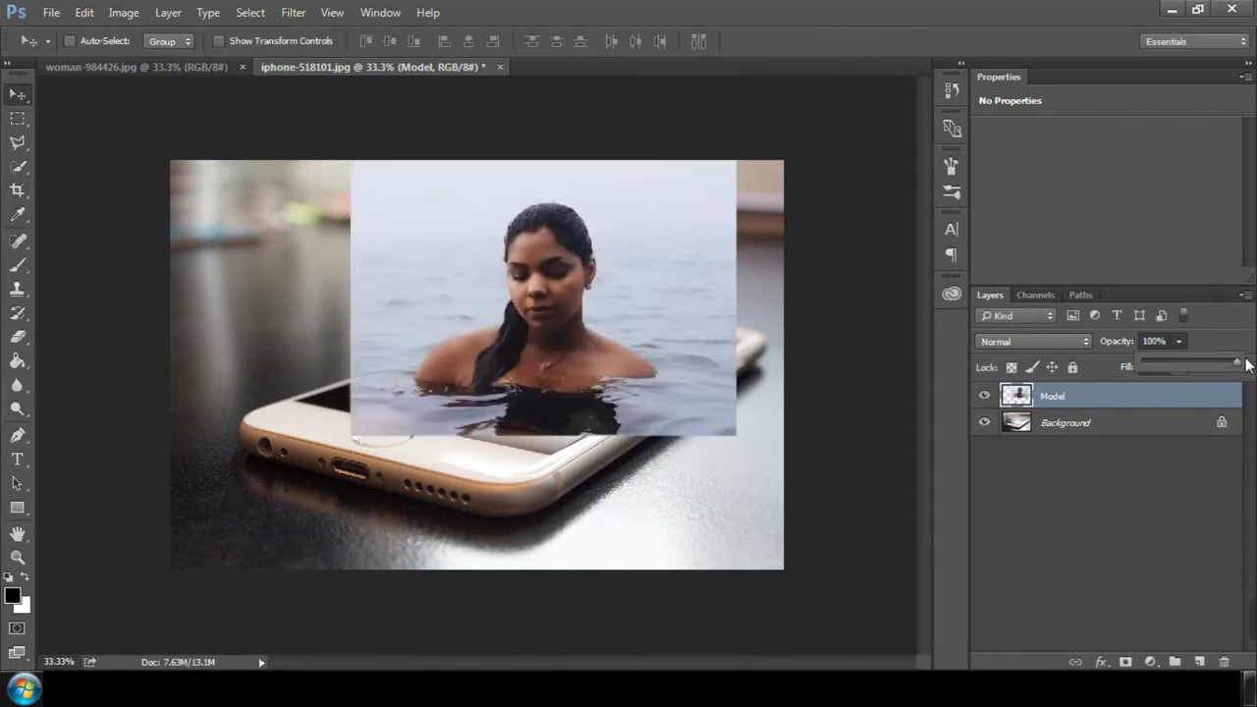
left_click(1149, 476)
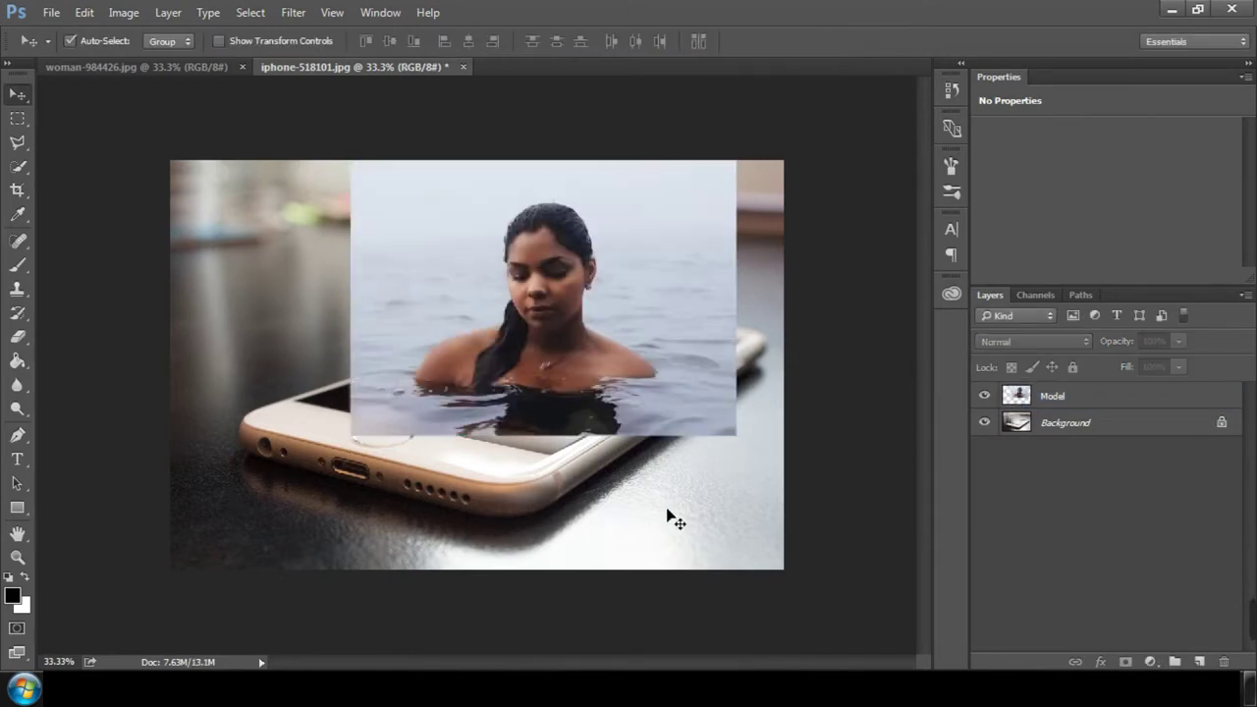
Quick Select the woman's head and neck on the Model layer with an 80 brush.
key("ctrl+plus")
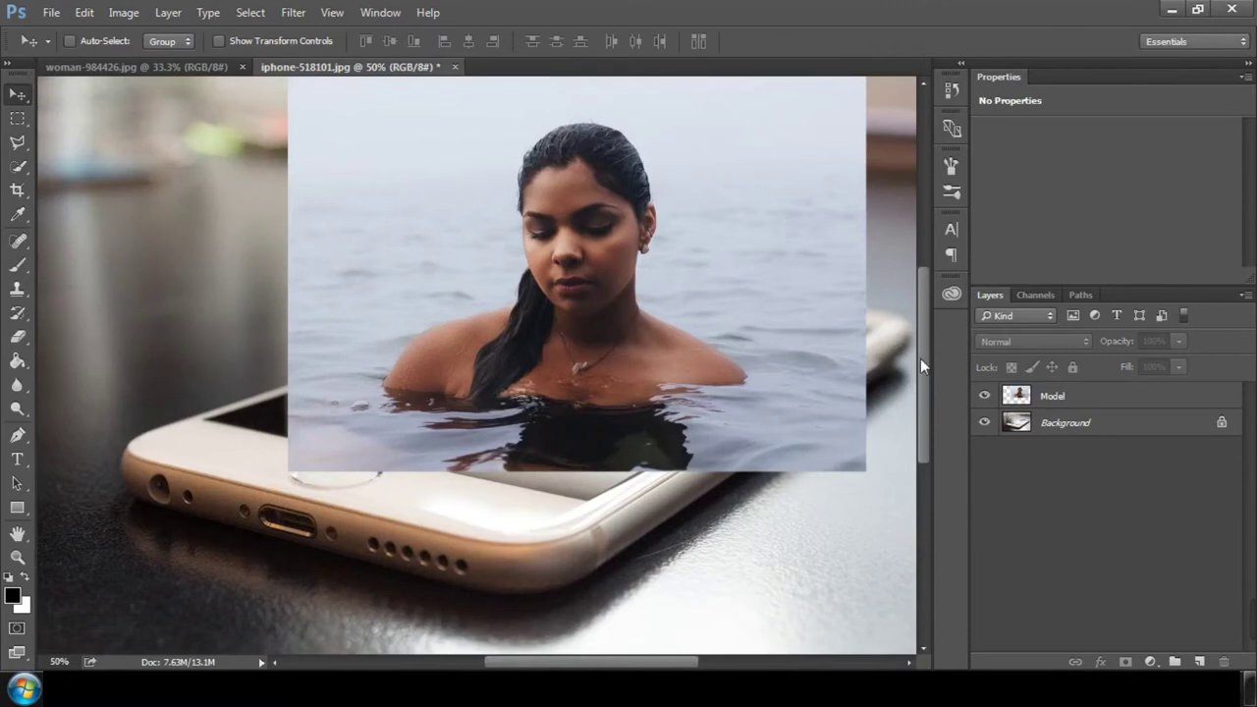
left_click_drag(920, 359, 928, 342)
left_click_drag(10, 169, 76, 165)
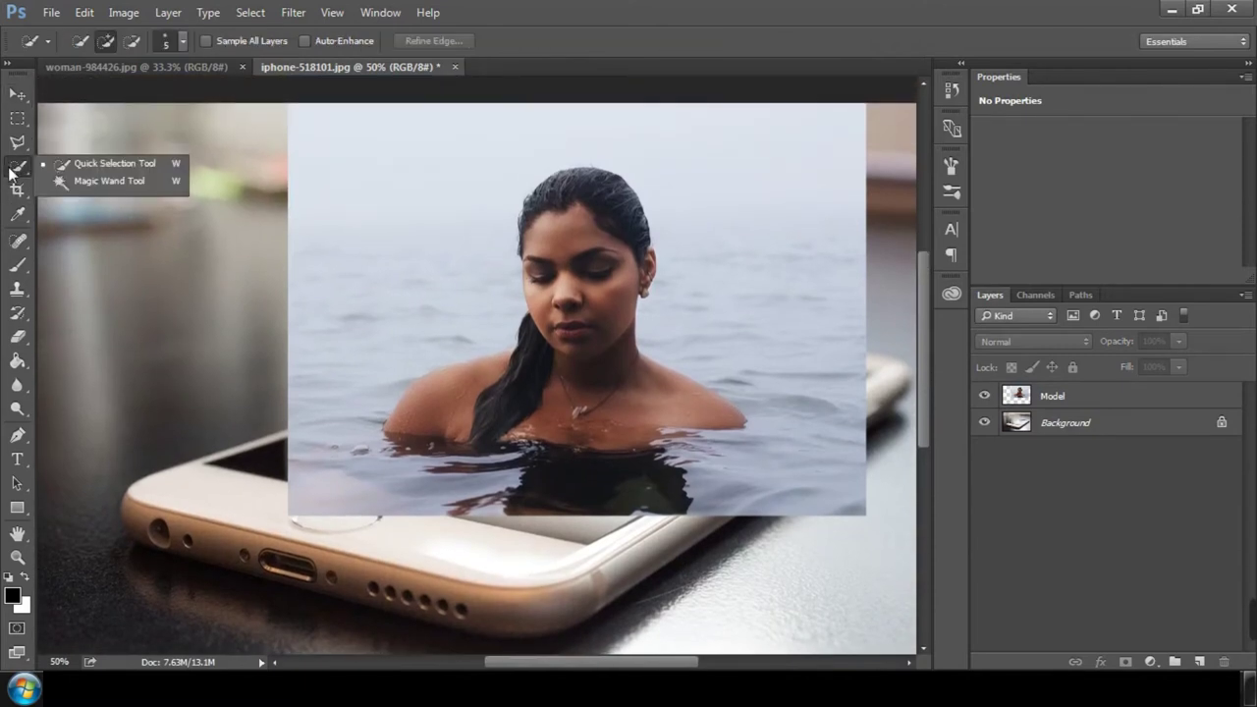
left_click(103, 161)
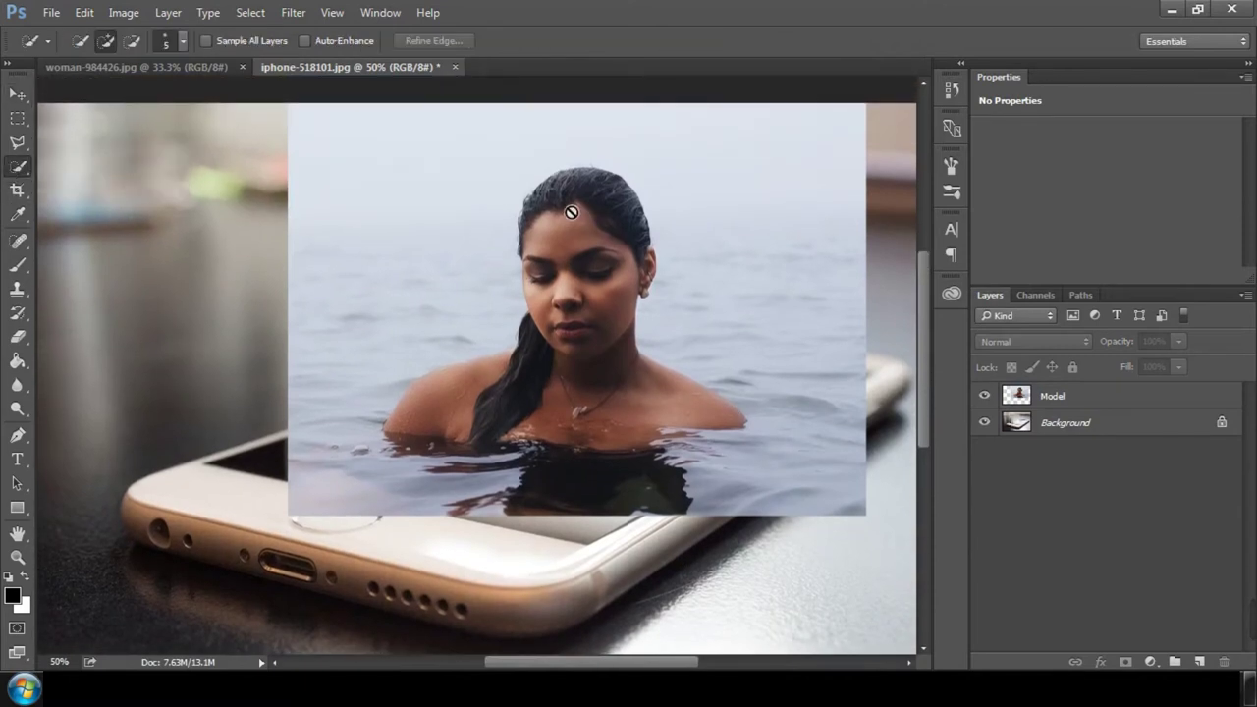
left_click(1085, 403)
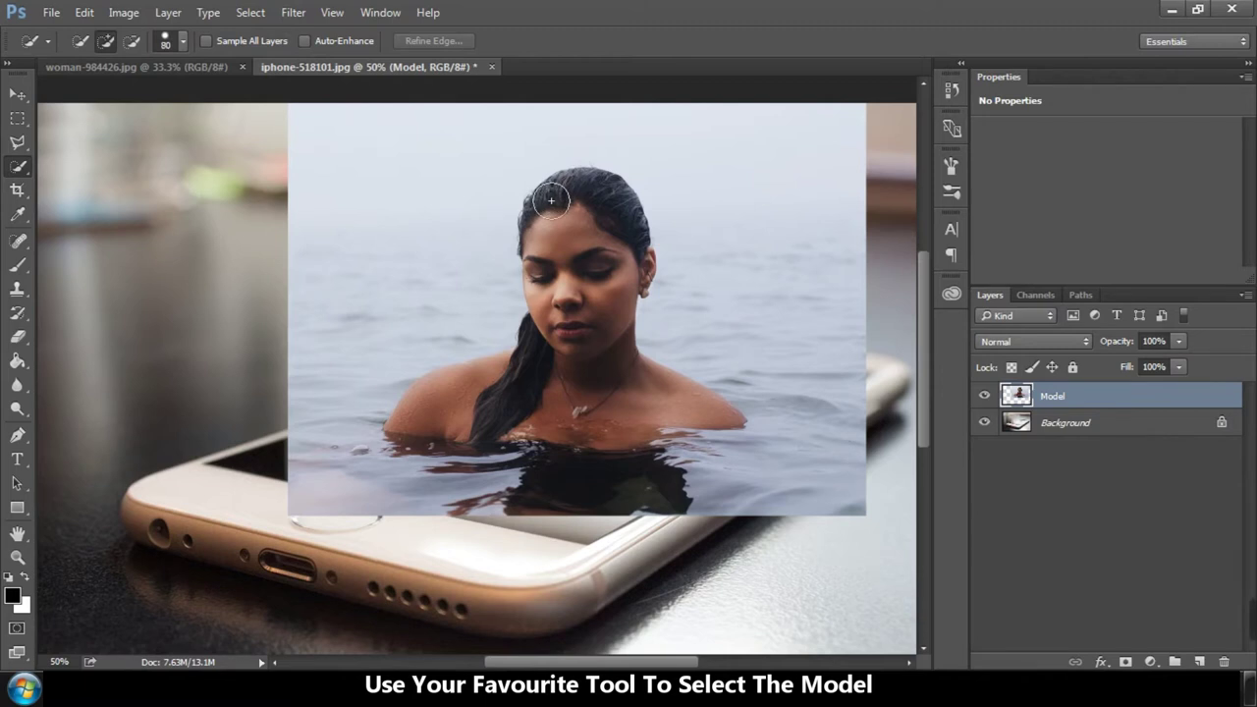
key("bracketright")
mouse_move(576, 186)
left_mouse_down()
mouse_move(535, 408)
mouse_move(441, 401)
left_mouse_up()
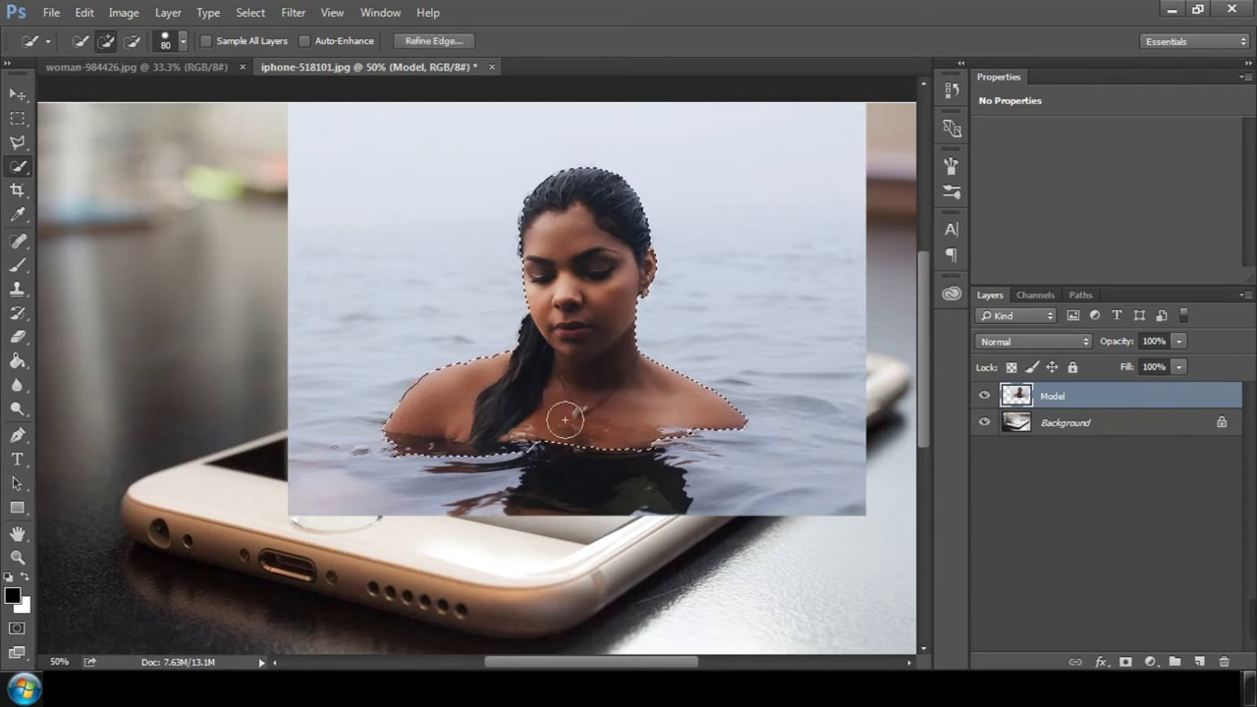
Subtract the water around her shoulders and waterline from the selection at 100% zoom.
mouse_move(673, 417)
left_mouse_down()
mouse_move(397, 453)
mouse_move(432, 457)
left_mouse_up()
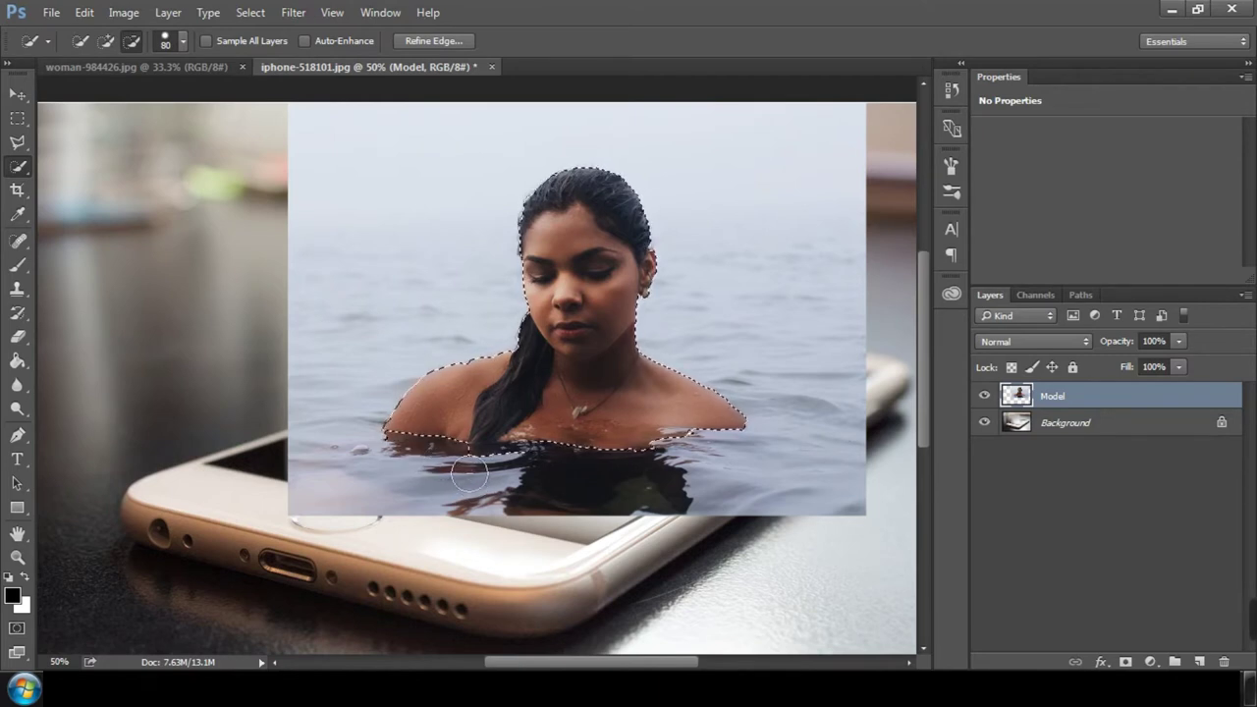
key("alt")
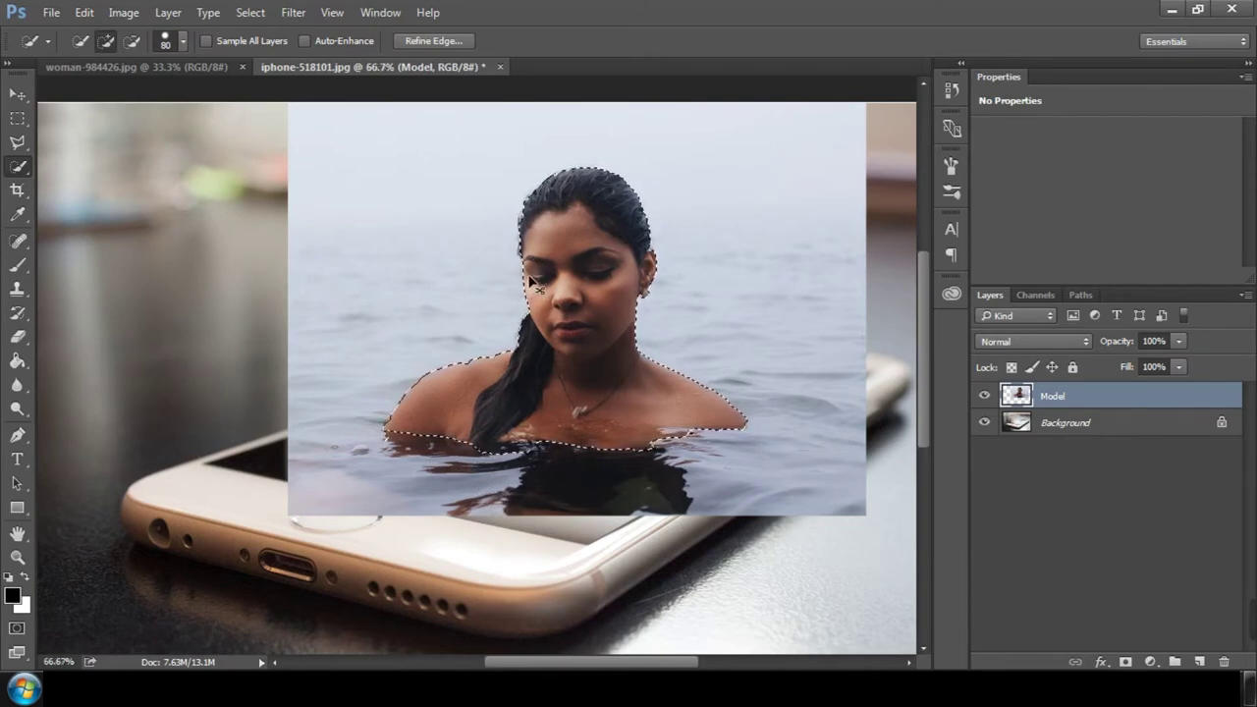
key("ctrl+plus")
key("ctrl+plus")
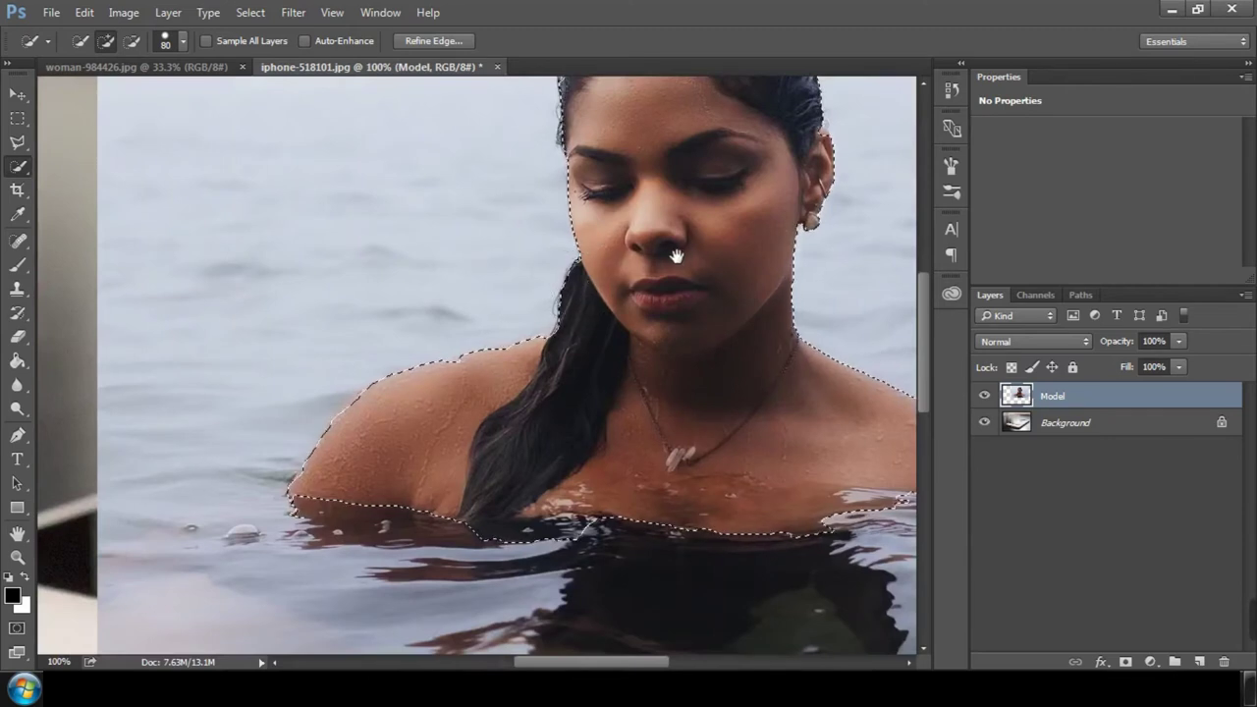
left_click_drag(674, 246, 642, 294)
key("bracketleft")
key("bracketleft")
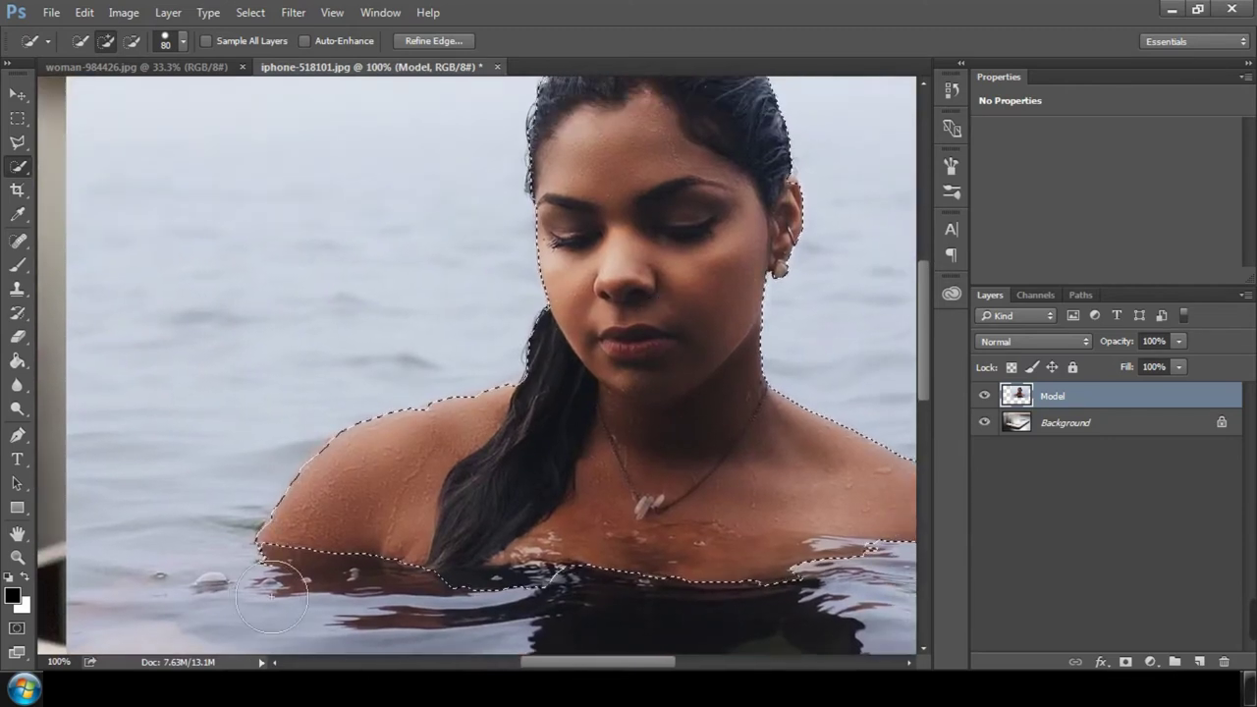
key("alt")
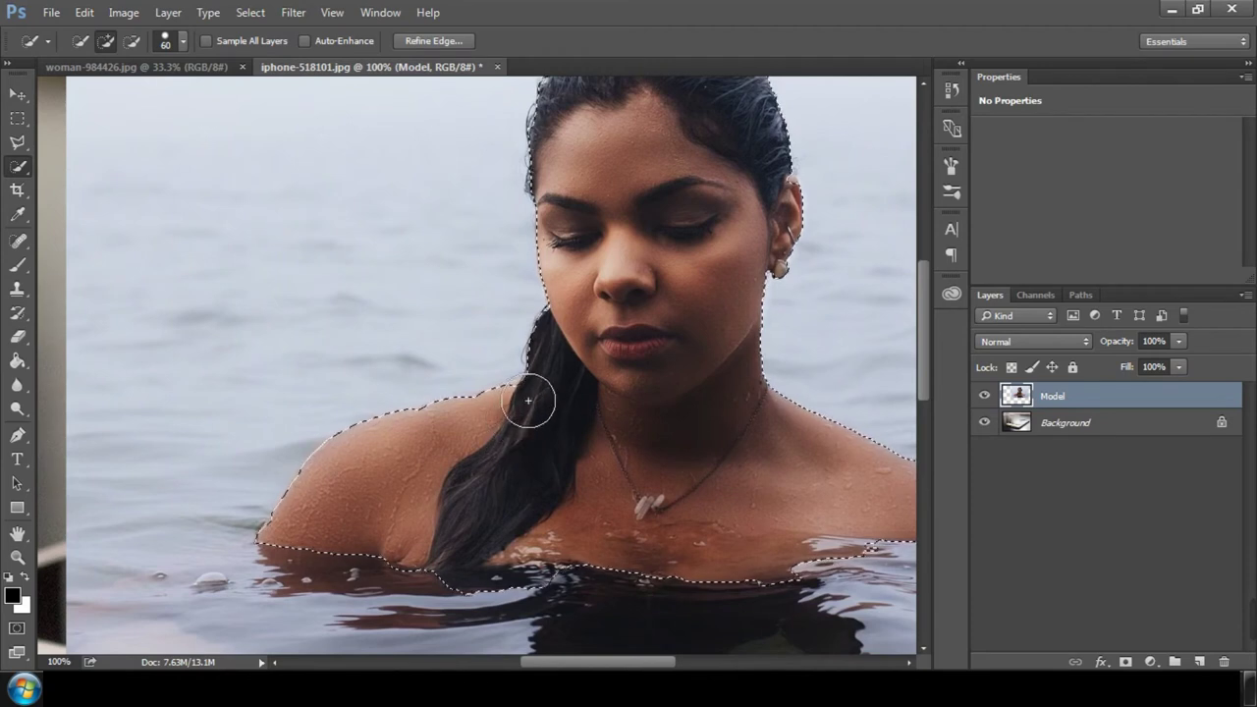
left_click_drag(547, 426, 489, 522)
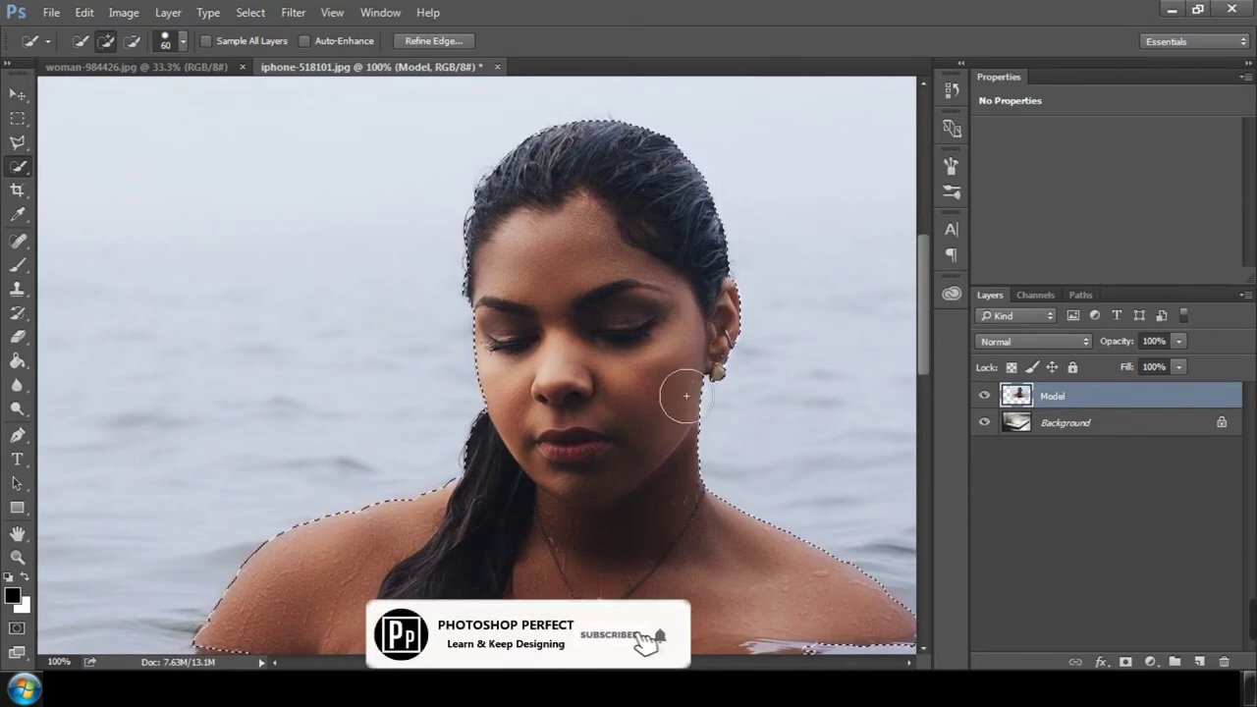
left_click_drag(742, 594, 683, 569)
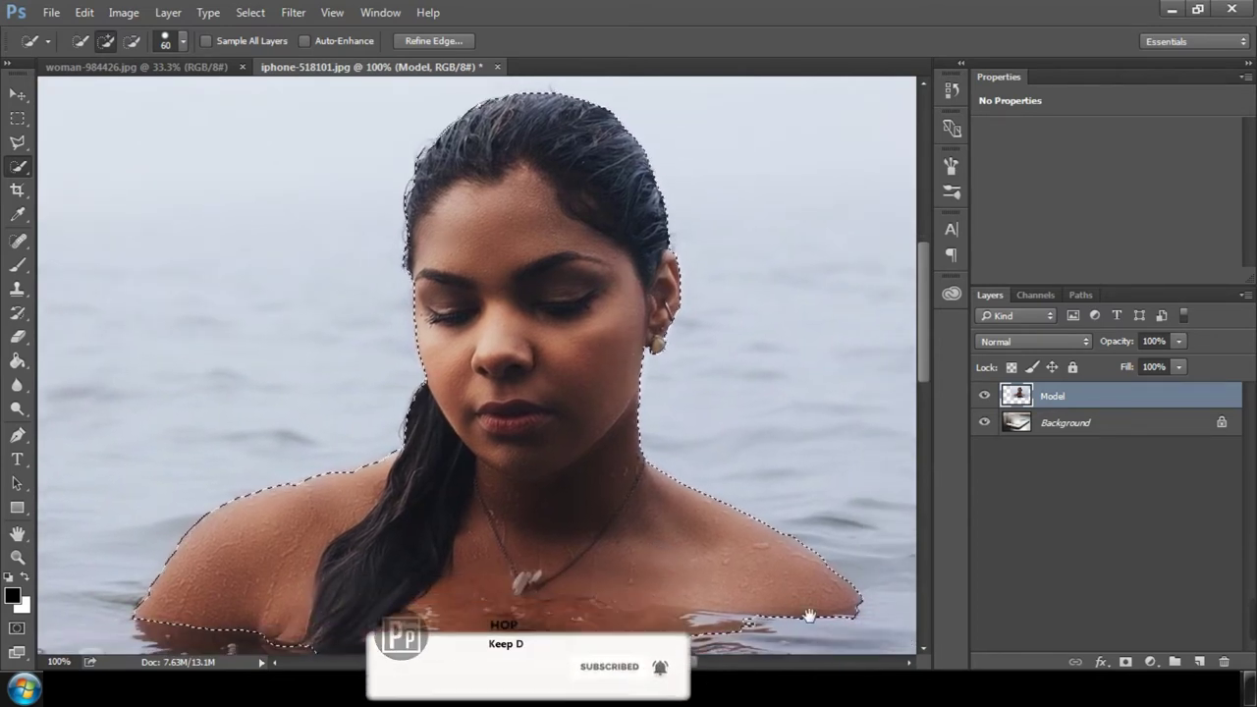
left_click_drag(772, 595, 697, 552)
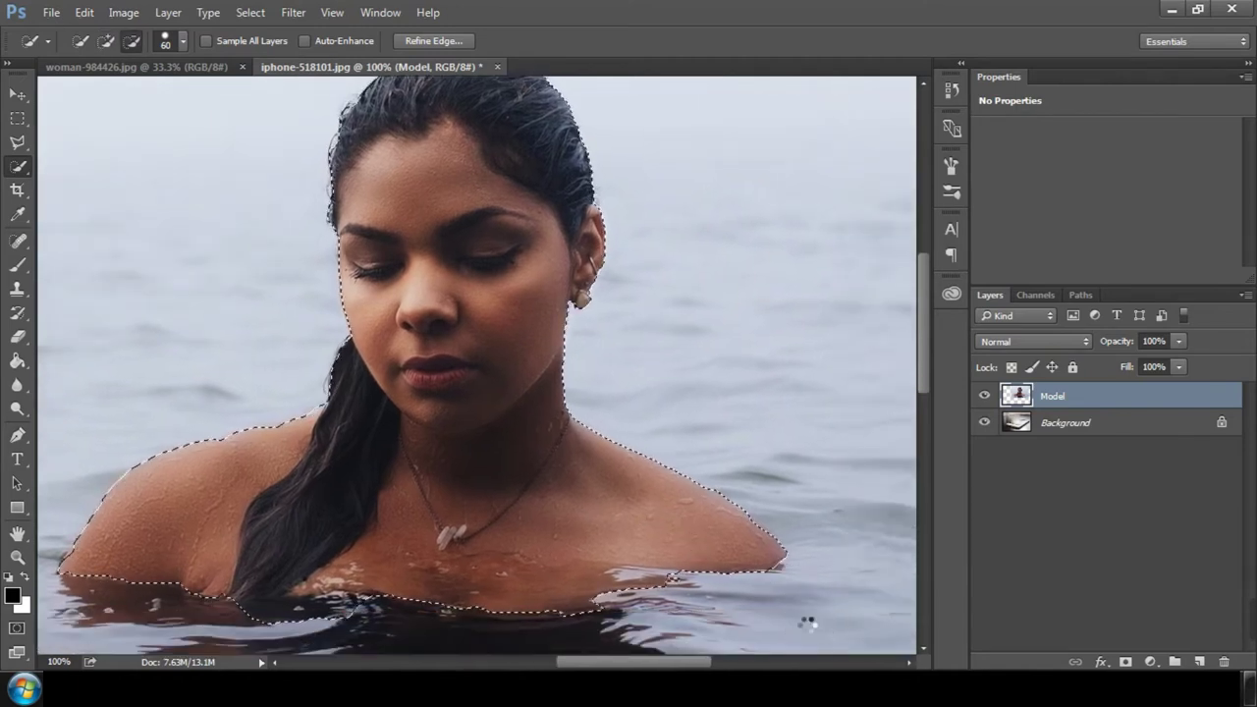
left_click_drag(480, 406, 507, 429)
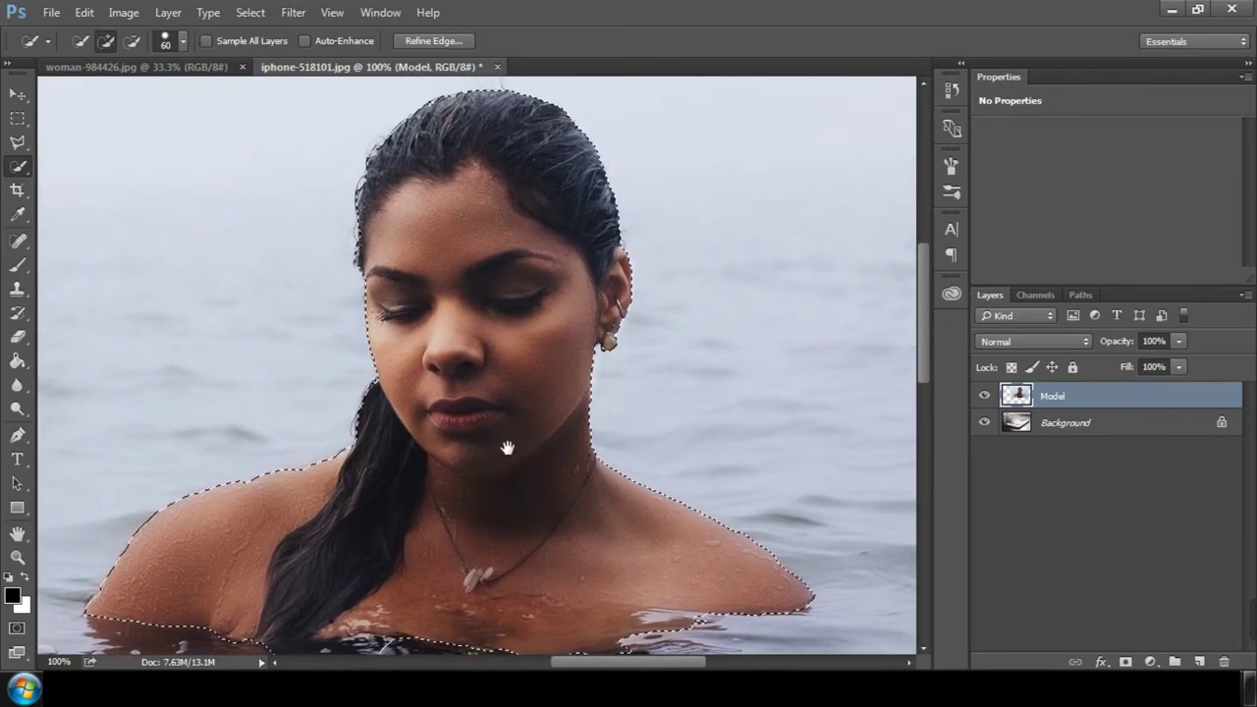
scroll(511, 429, "down", 1)
Zoom out and add a layer mask to Model from the woman selection.
key("ctrl+minus")
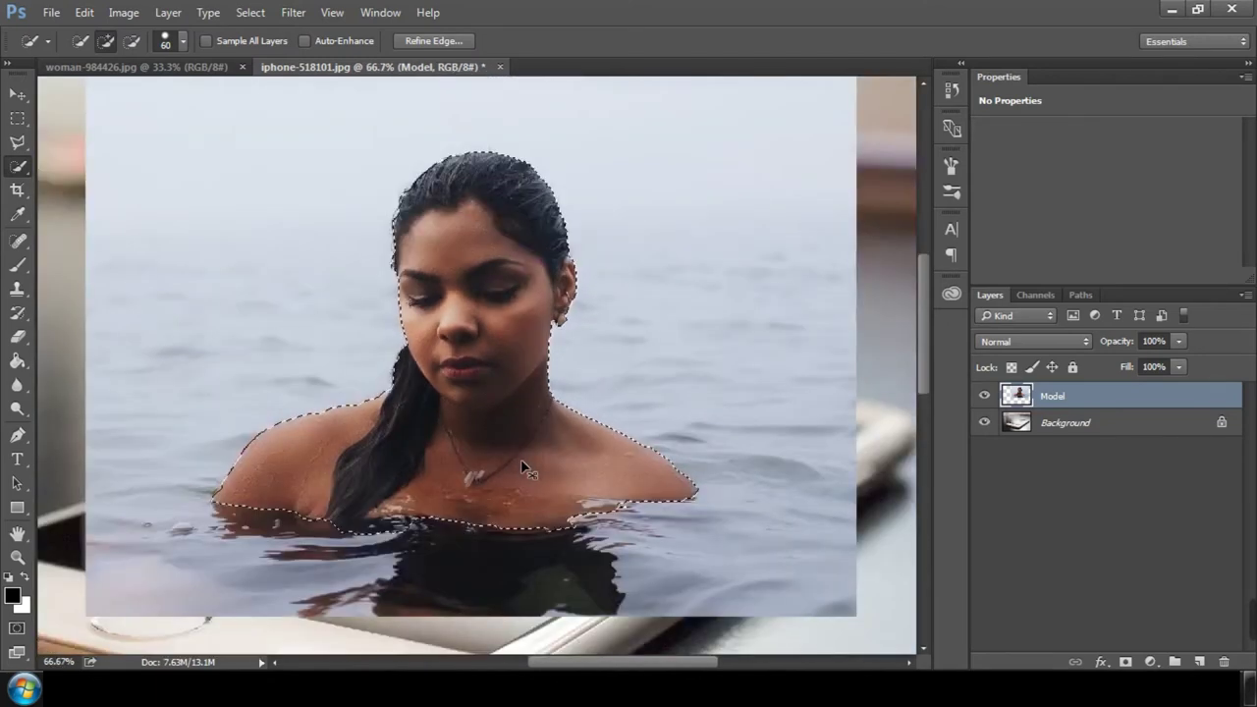
key("ctrl+minus")
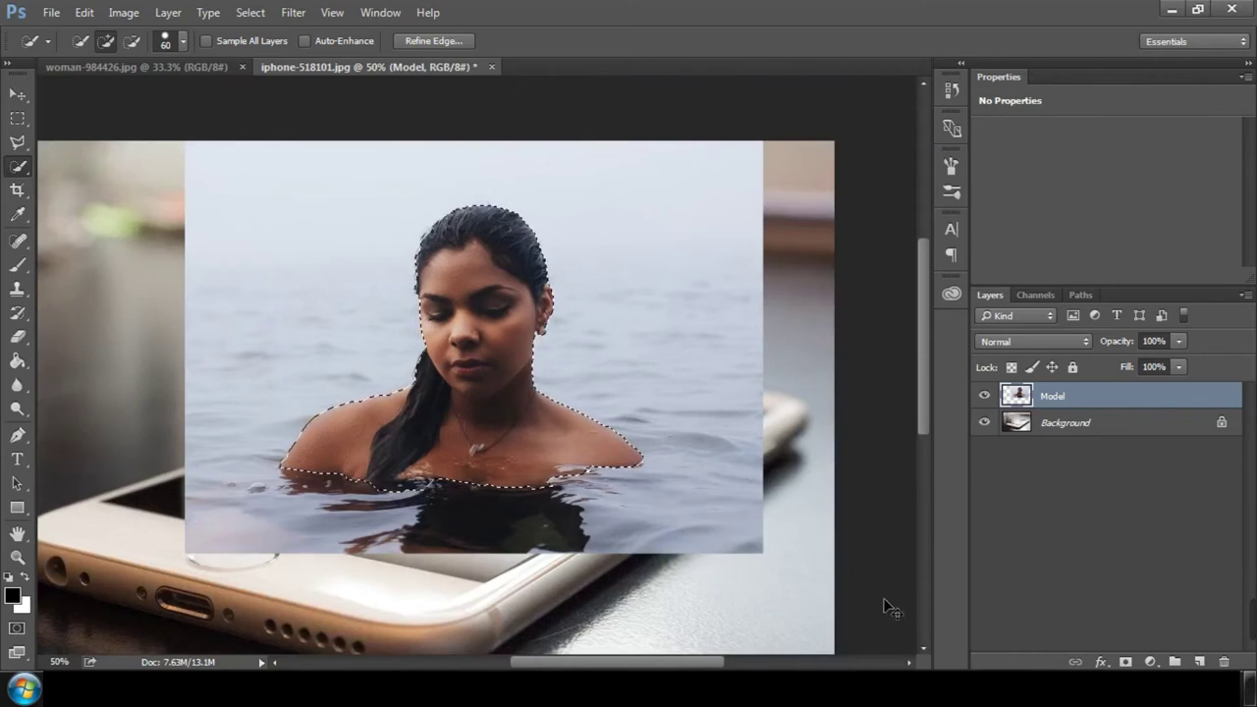
key("ctrl+minus")
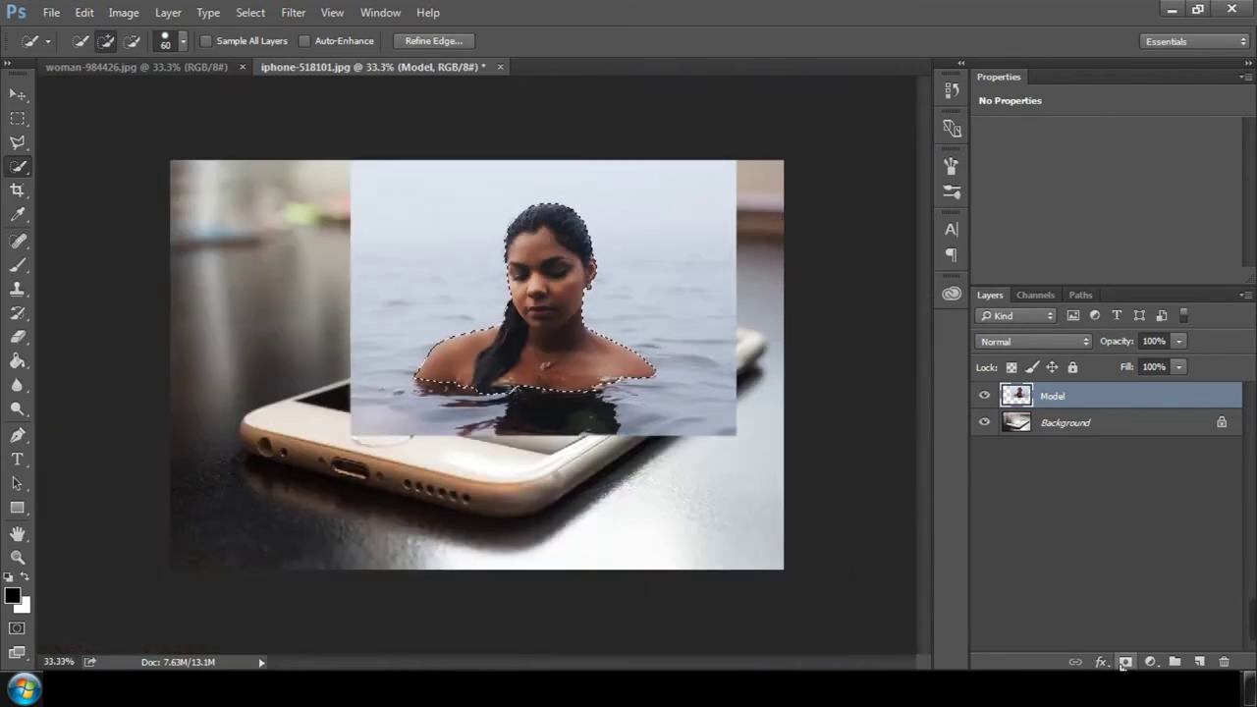
left_click(1126, 663)
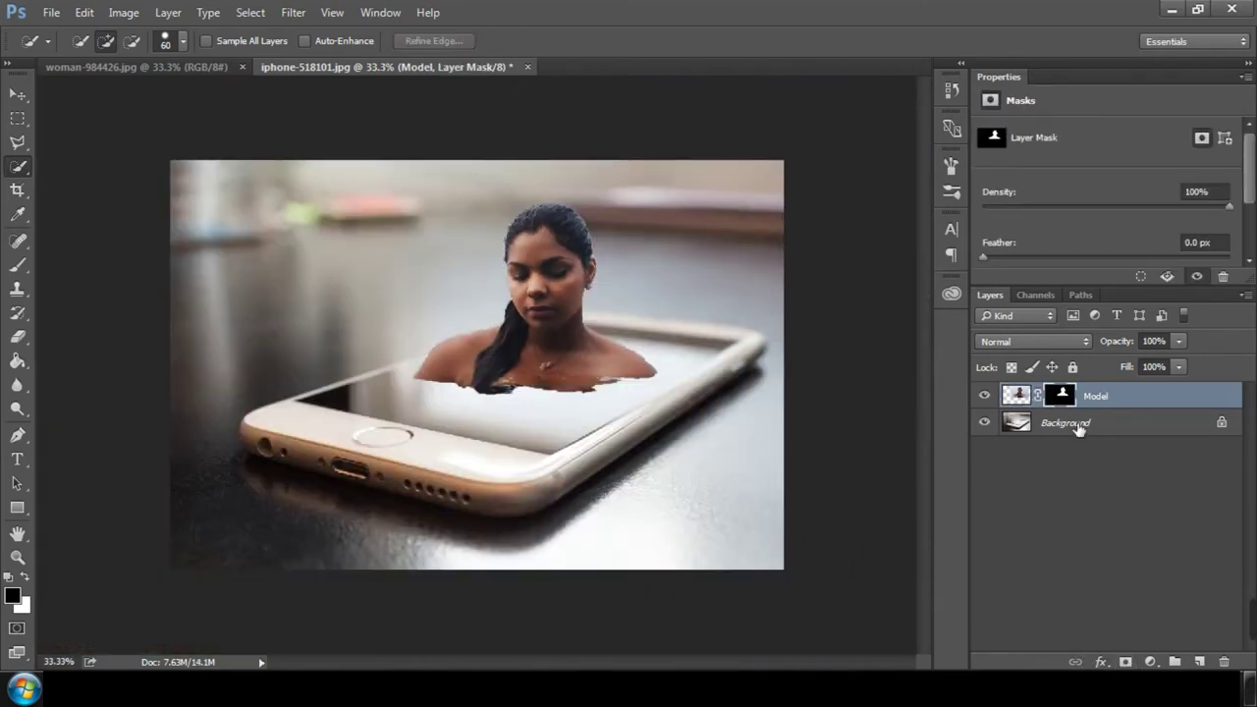
Duplicate the Model layer and invert the copy's mask to reveal the surrounding water.
left_click(984, 395)
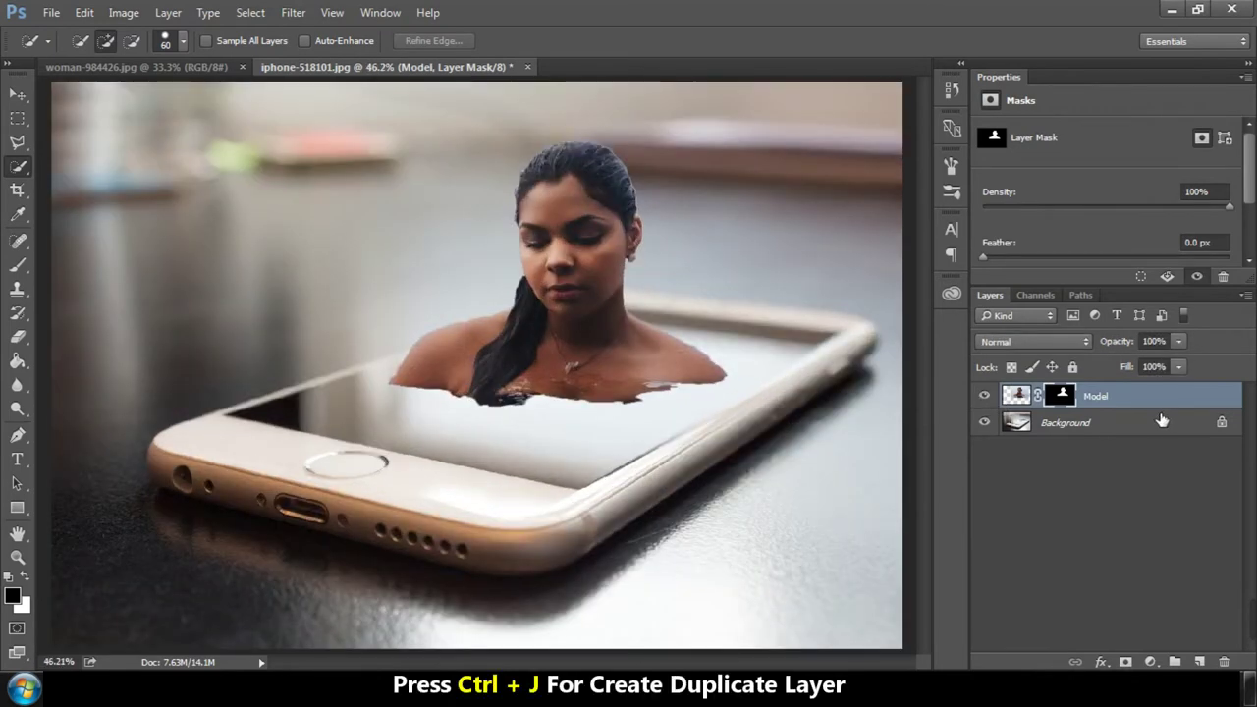
key("ctrl+j")
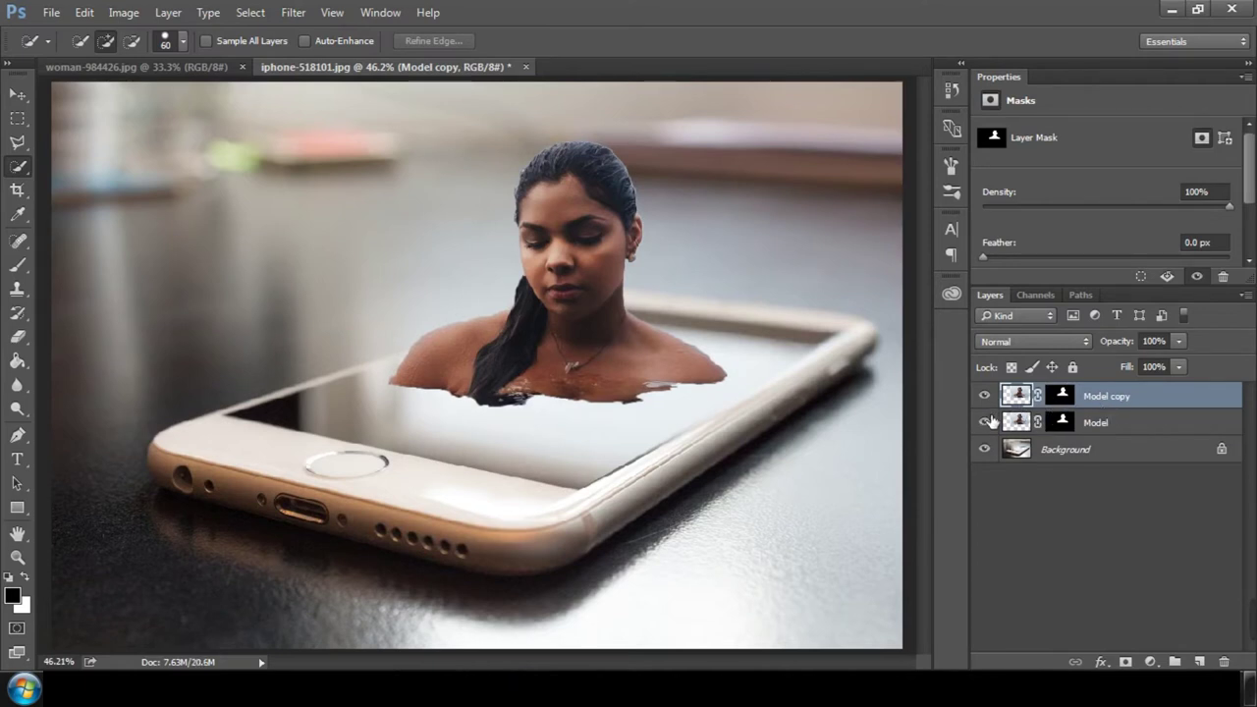
left_click(1061, 396)
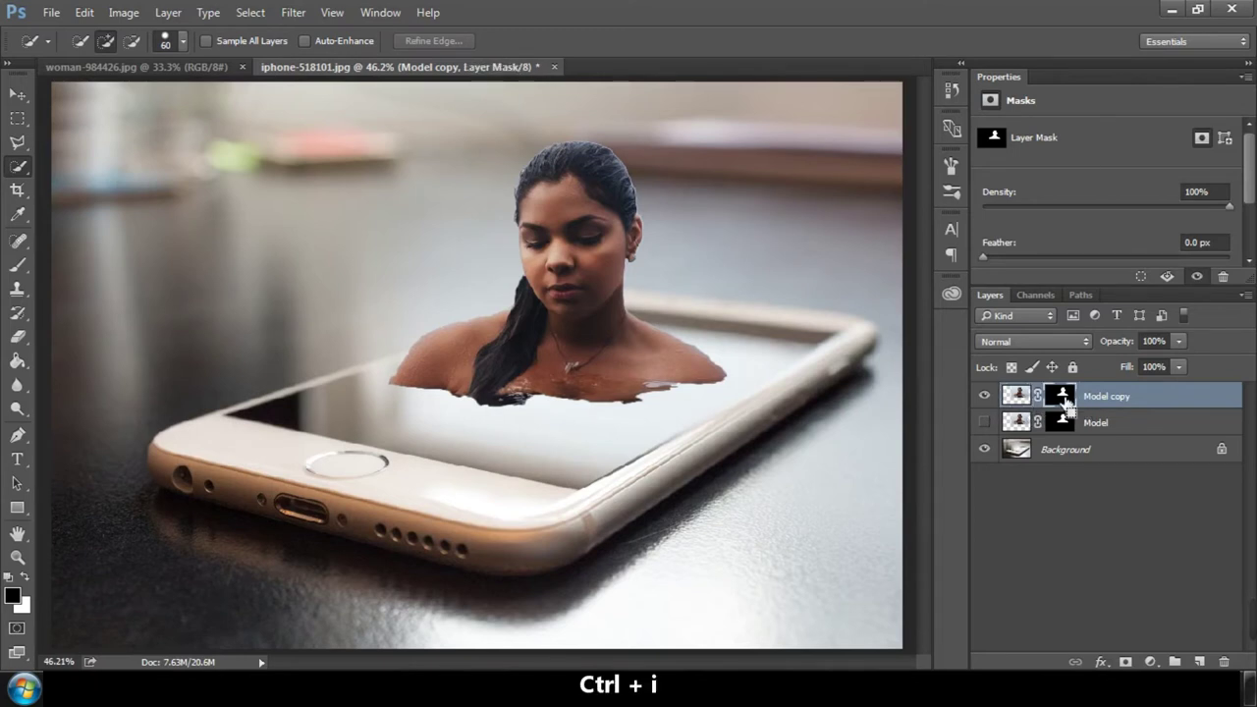
key("ctrl+i")
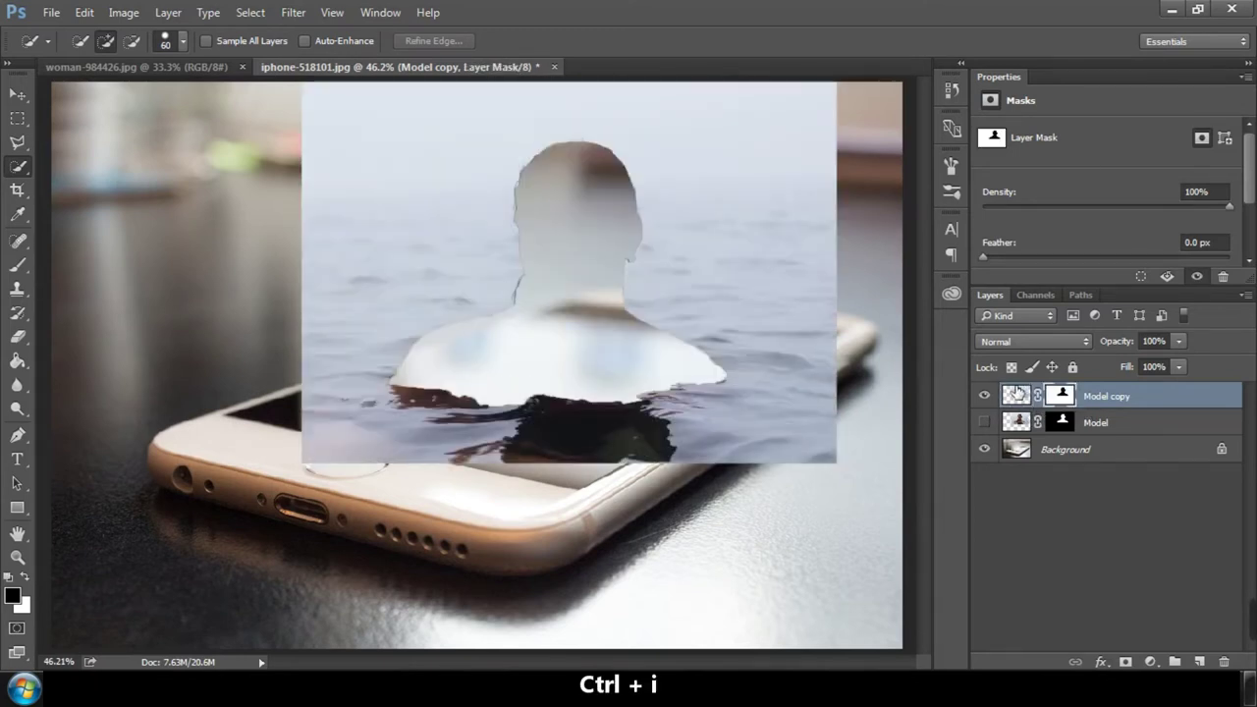
left_click(985, 397)
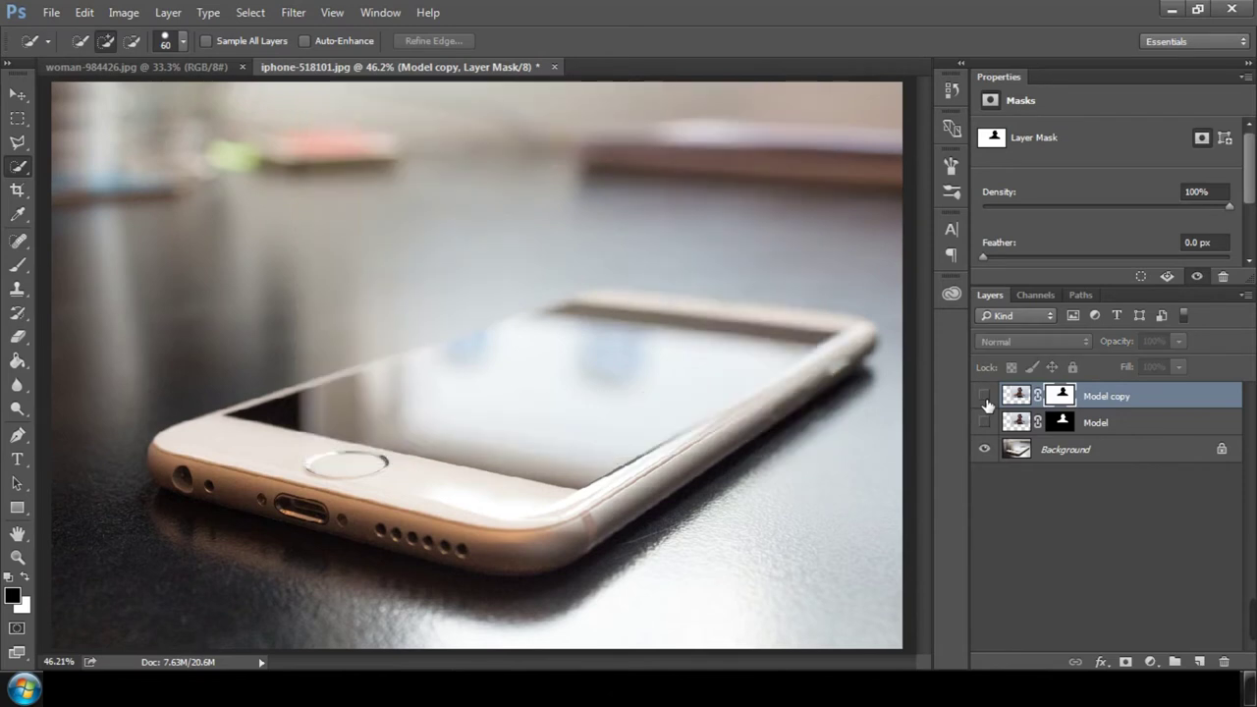
left_click(984, 398)
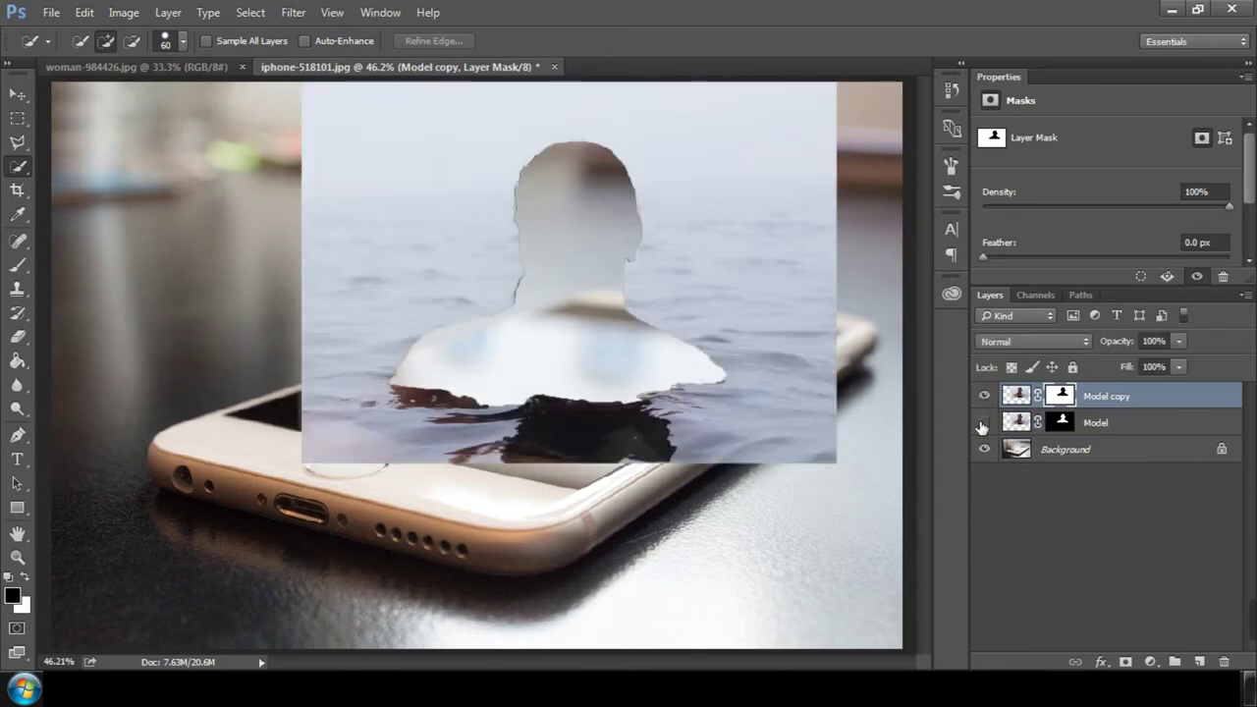
left_click(982, 423)
left_click(984, 397)
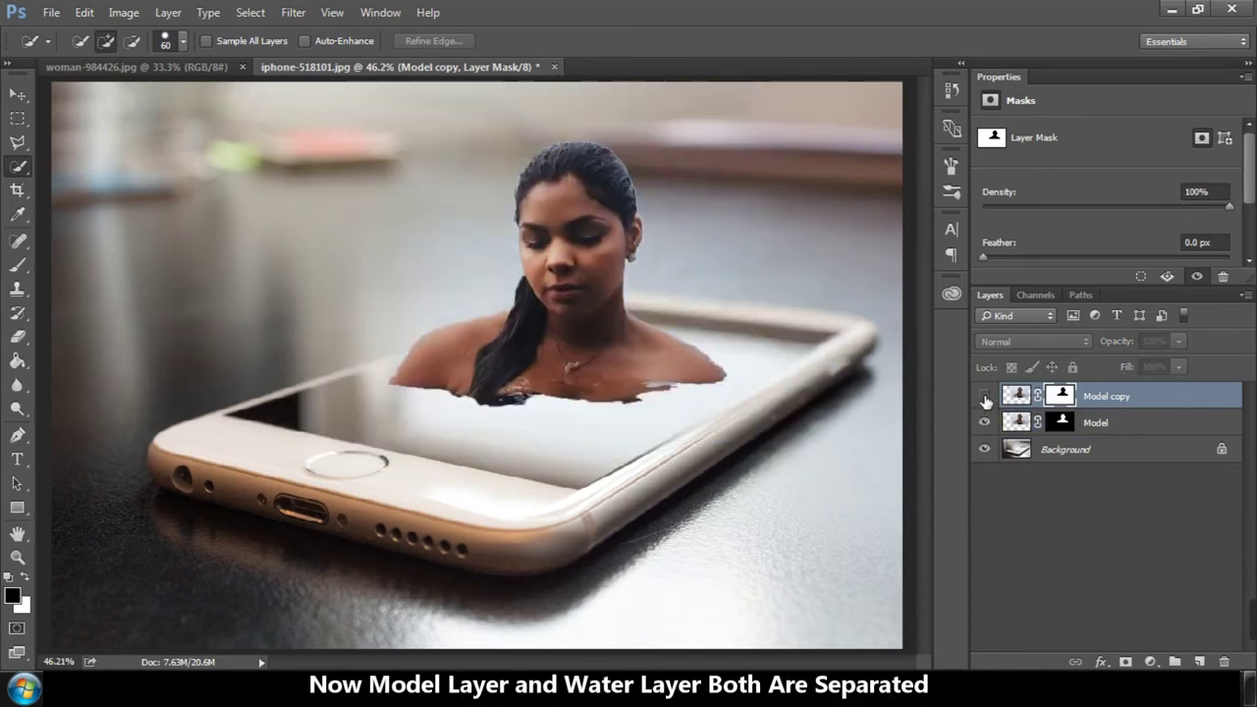
left_click(984, 398)
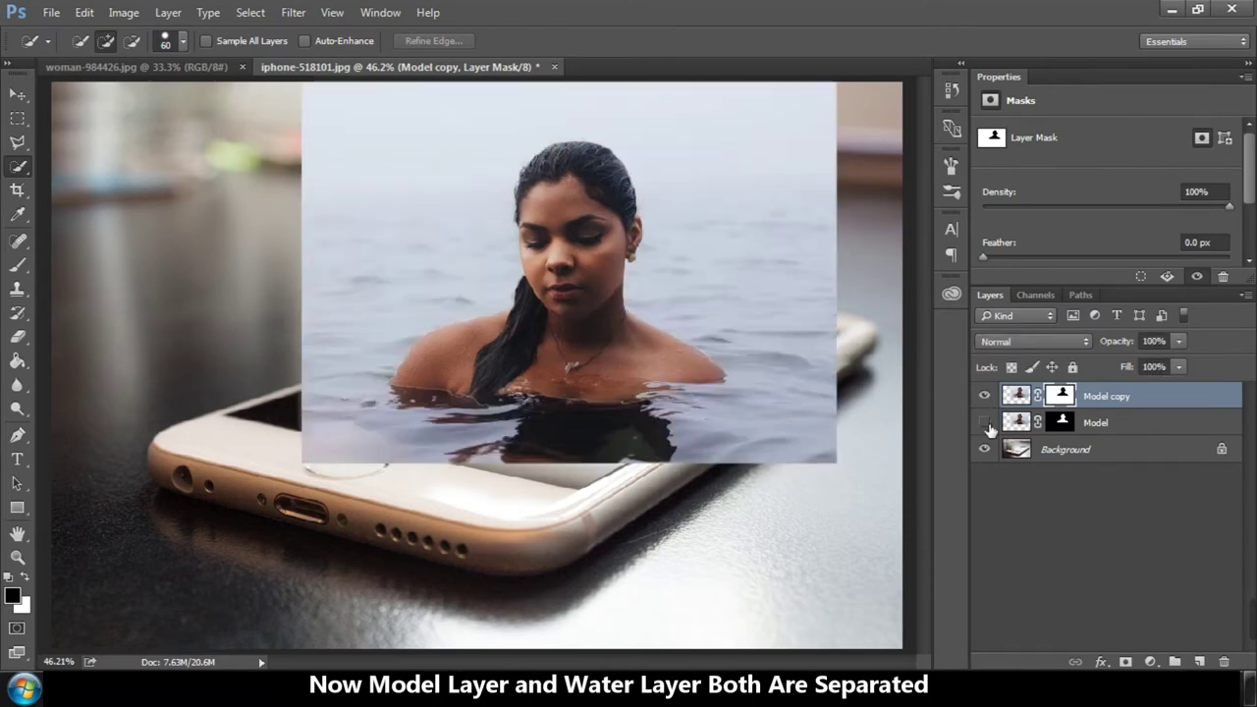
left_click(984, 422)
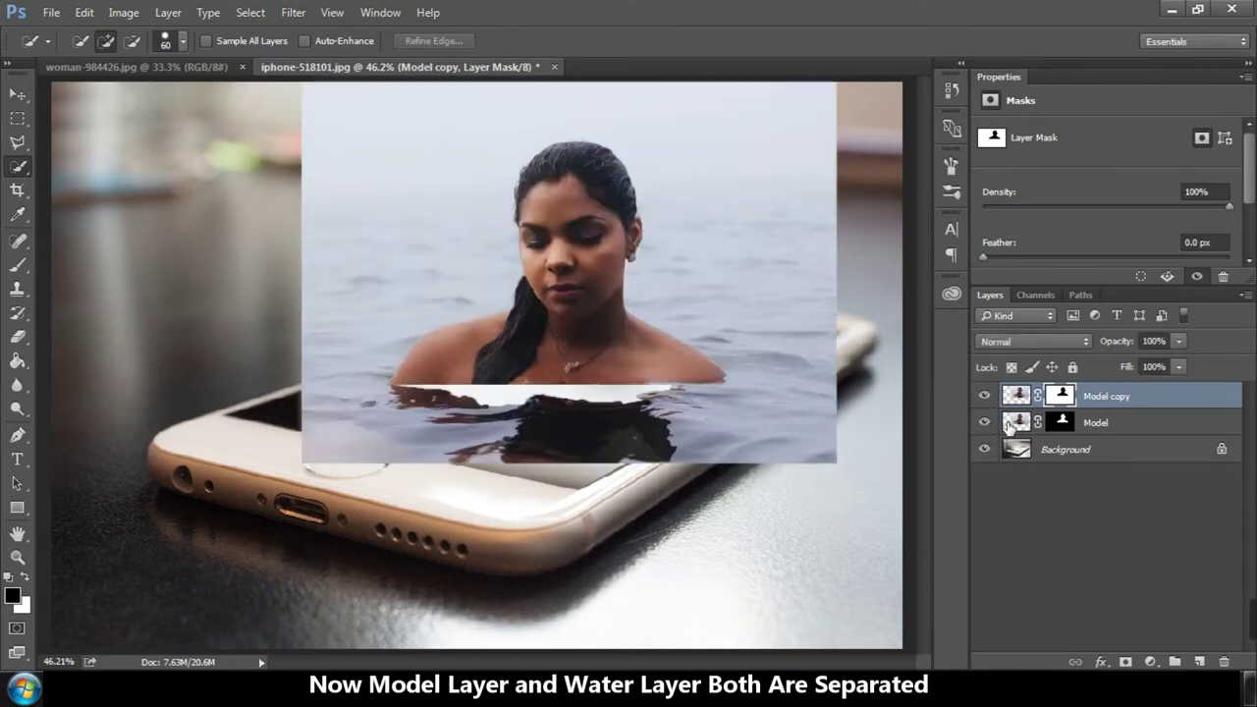
Rename the copy 'Water', hide Water and Model, and select the Background layer.
left_click(1110, 402)
double_click(1109, 400)
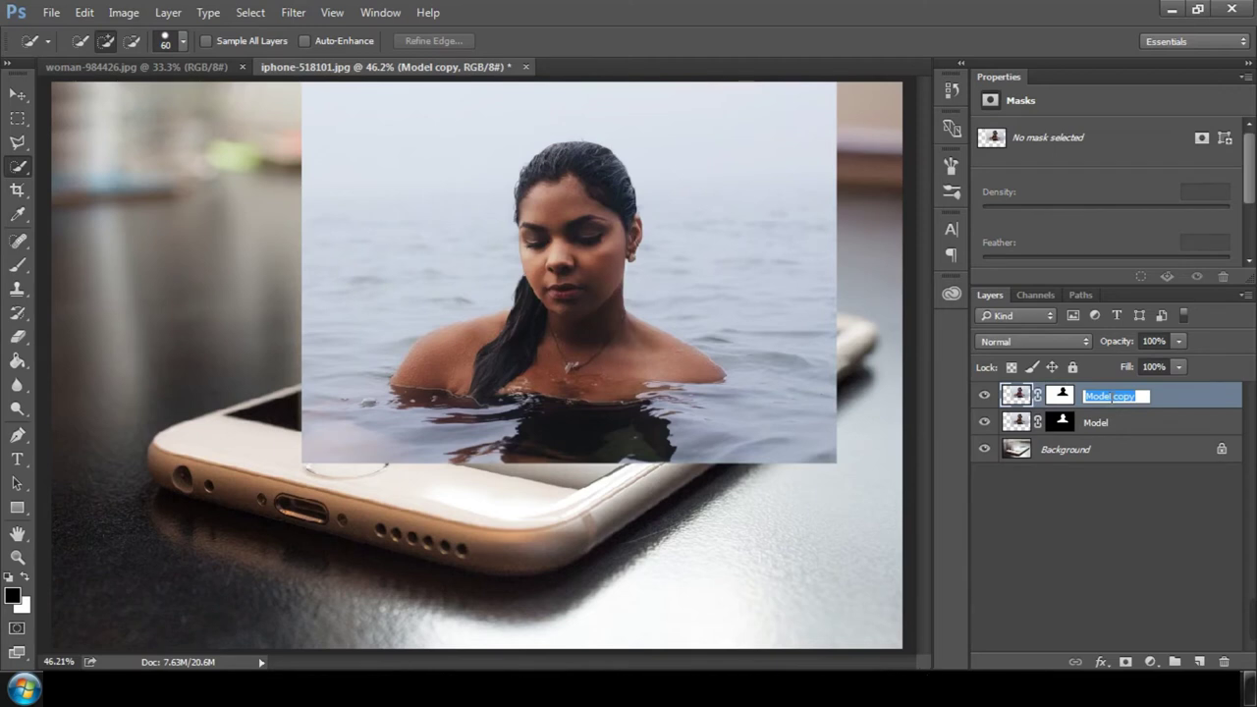
type("Water")
key("Return")
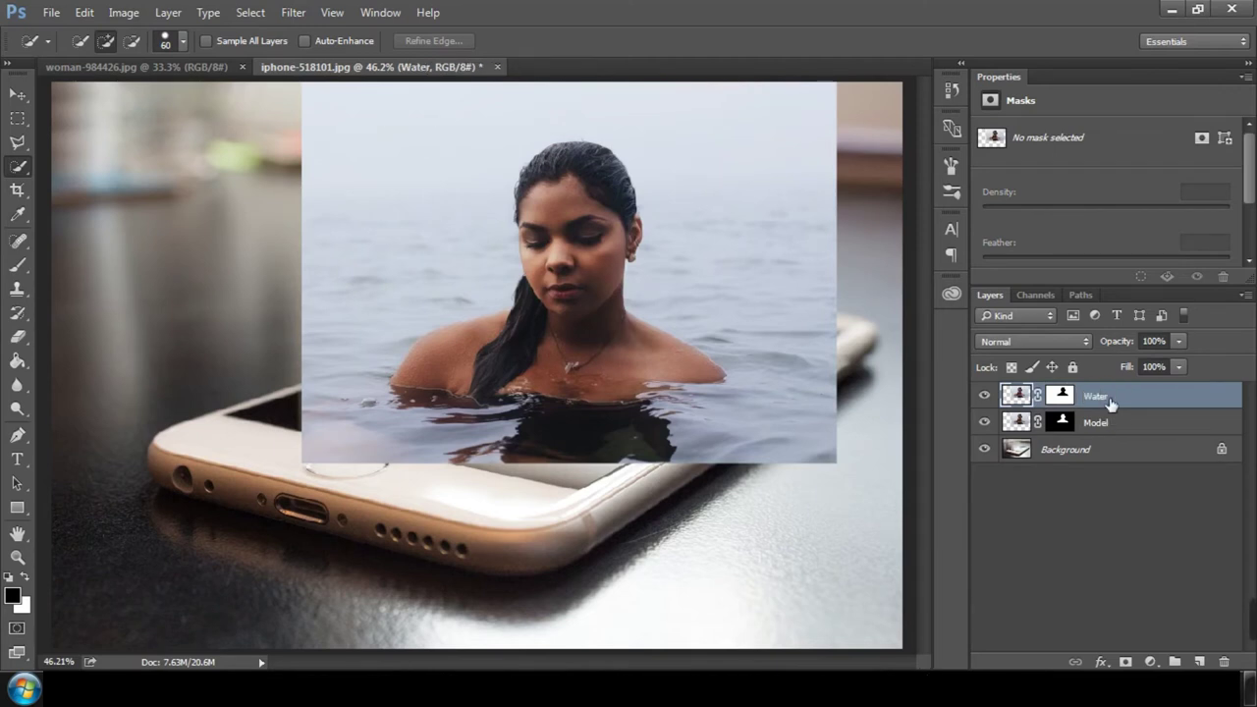
left_click(984, 395)
left_click(983, 422)
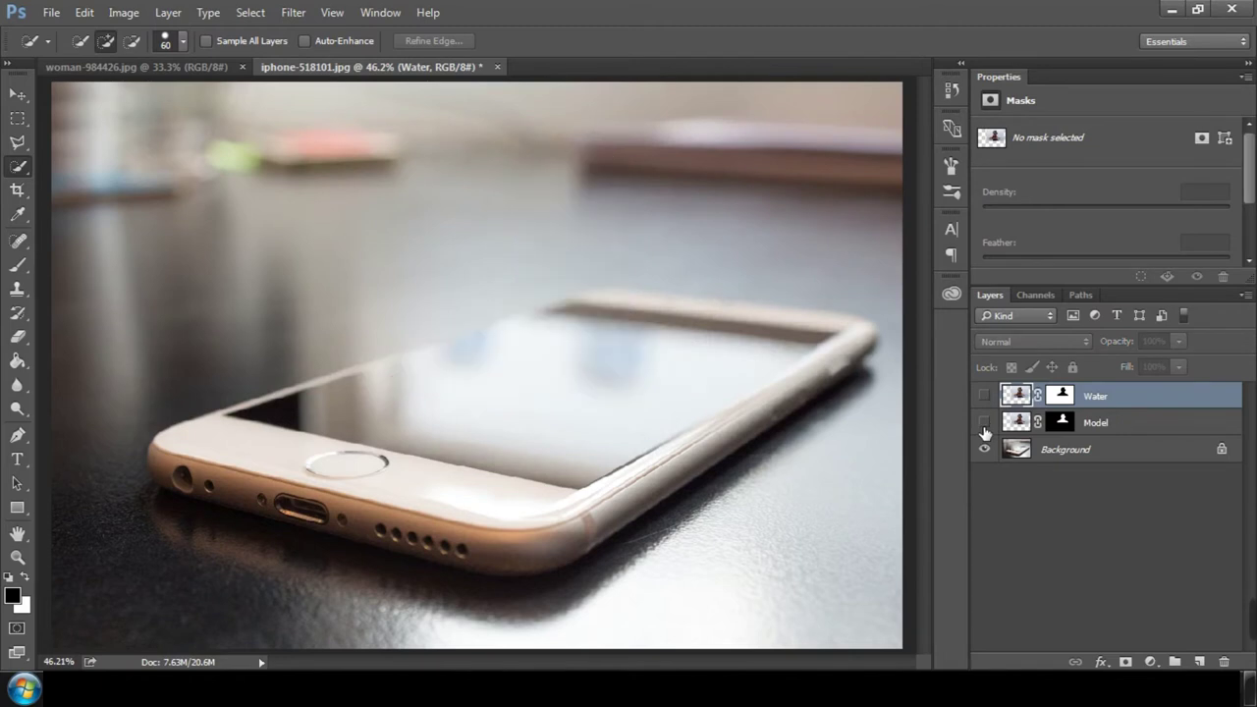
left_click(1065, 453)
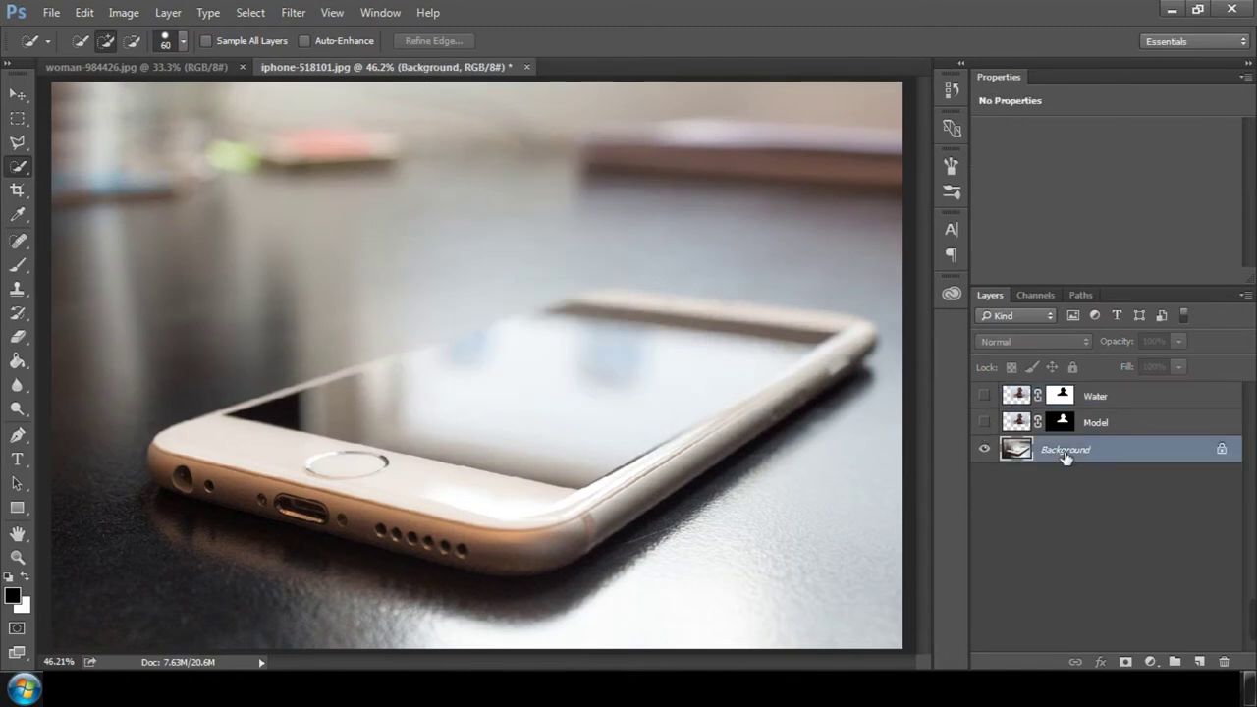
Outline the iPhone screen with the Polygonal Lasso, then show Water and target its mask.
left_click_drag(18, 142, 101, 158)
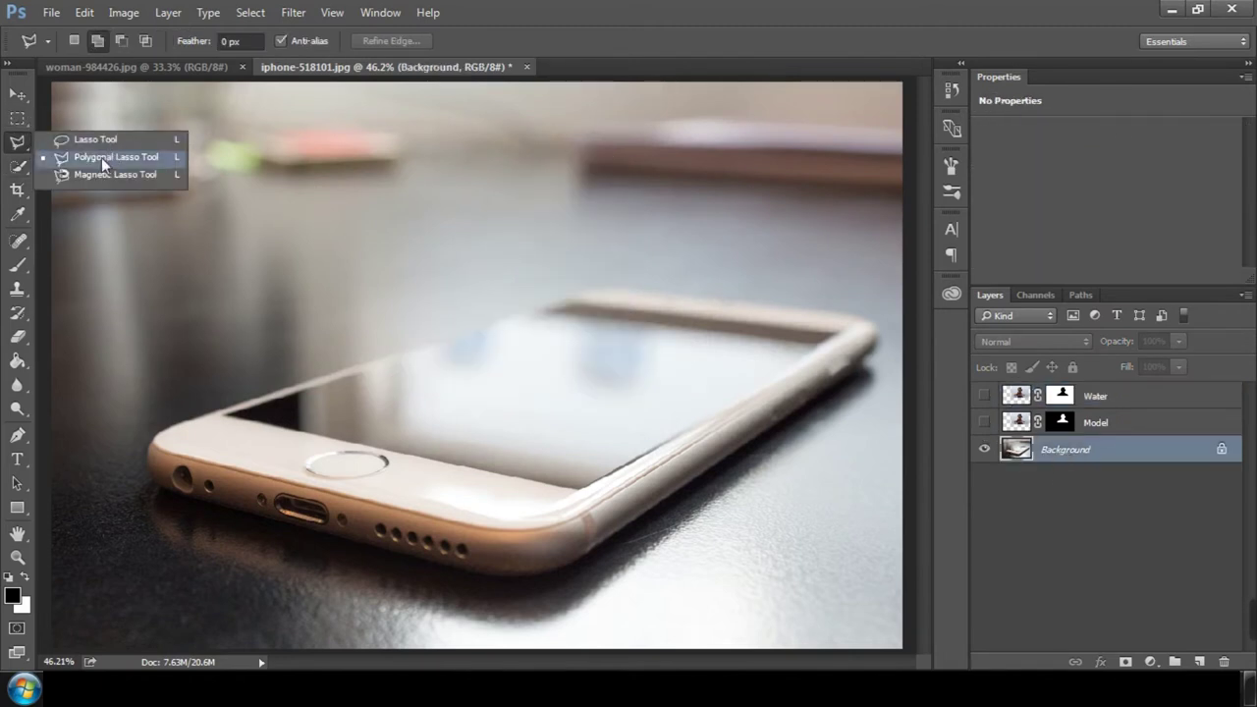
left_click(126, 162)
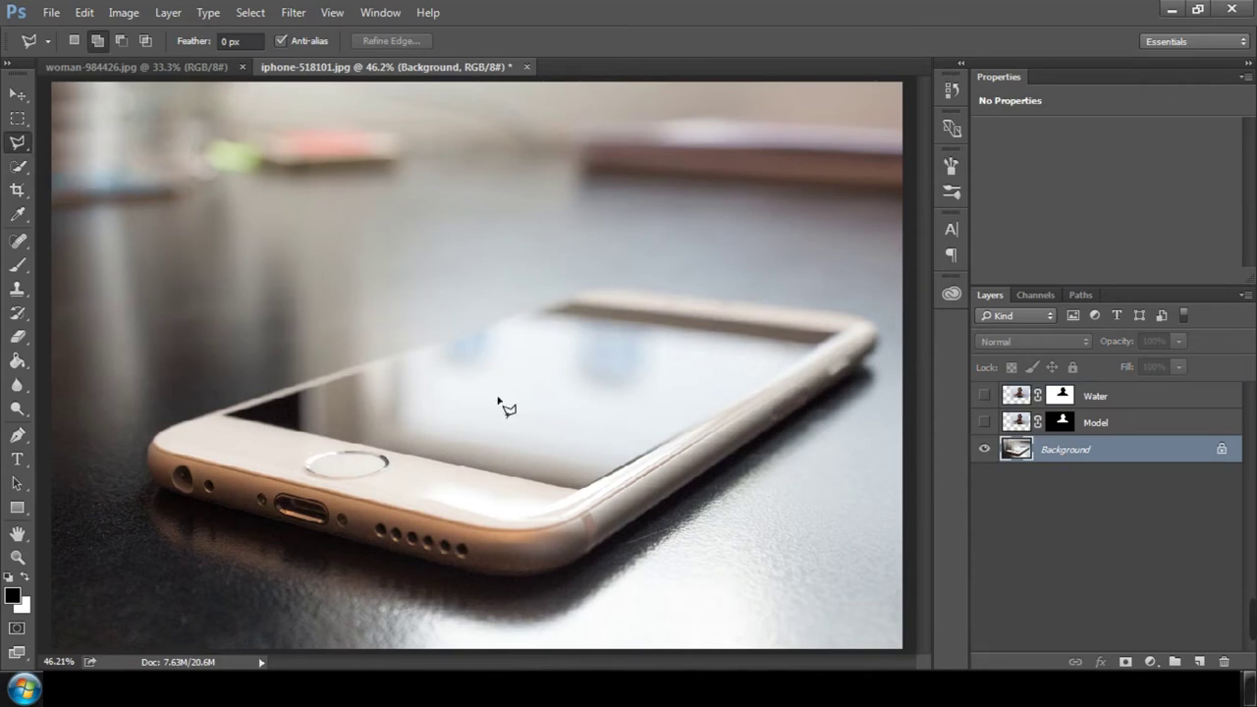
left_click(581, 493)
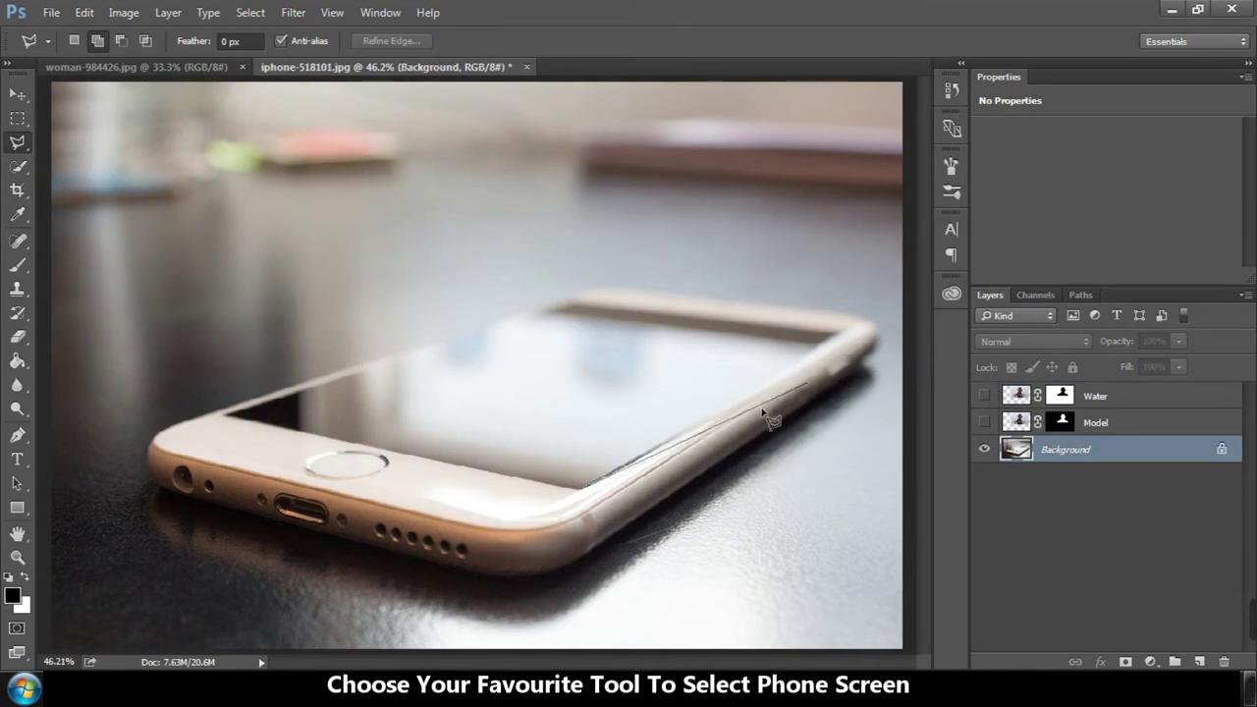
left_click(841, 333)
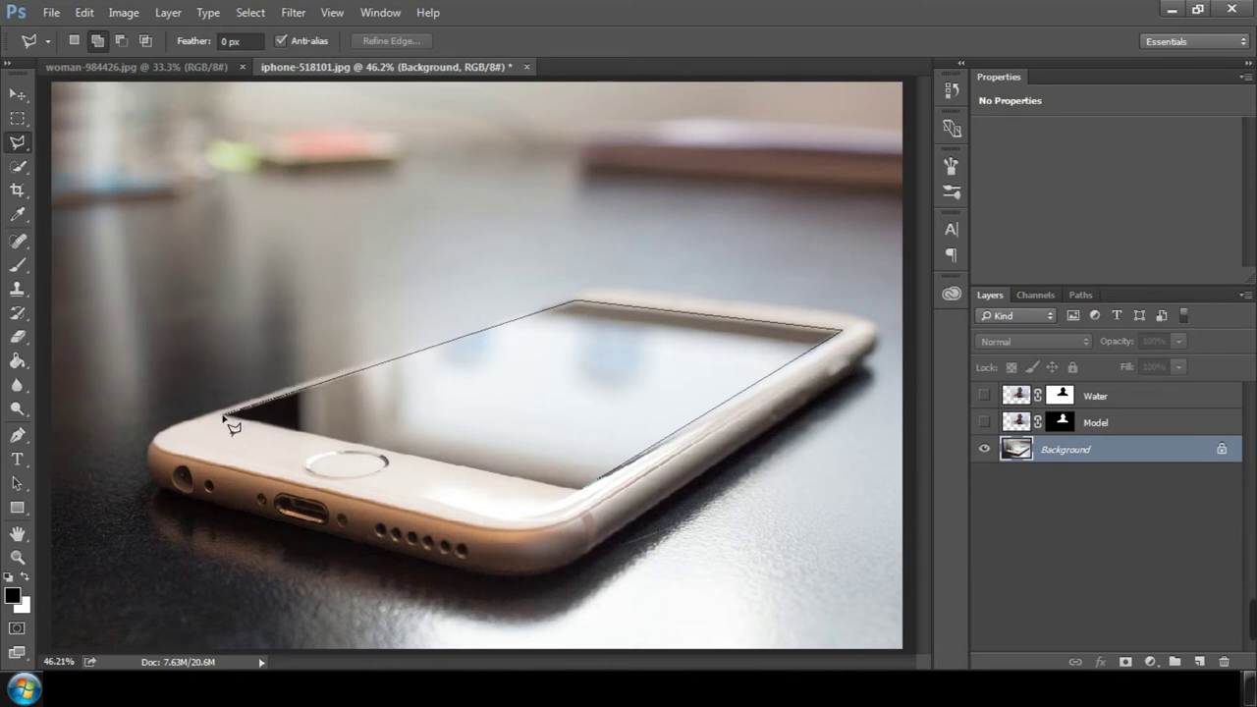
left_click(582, 487)
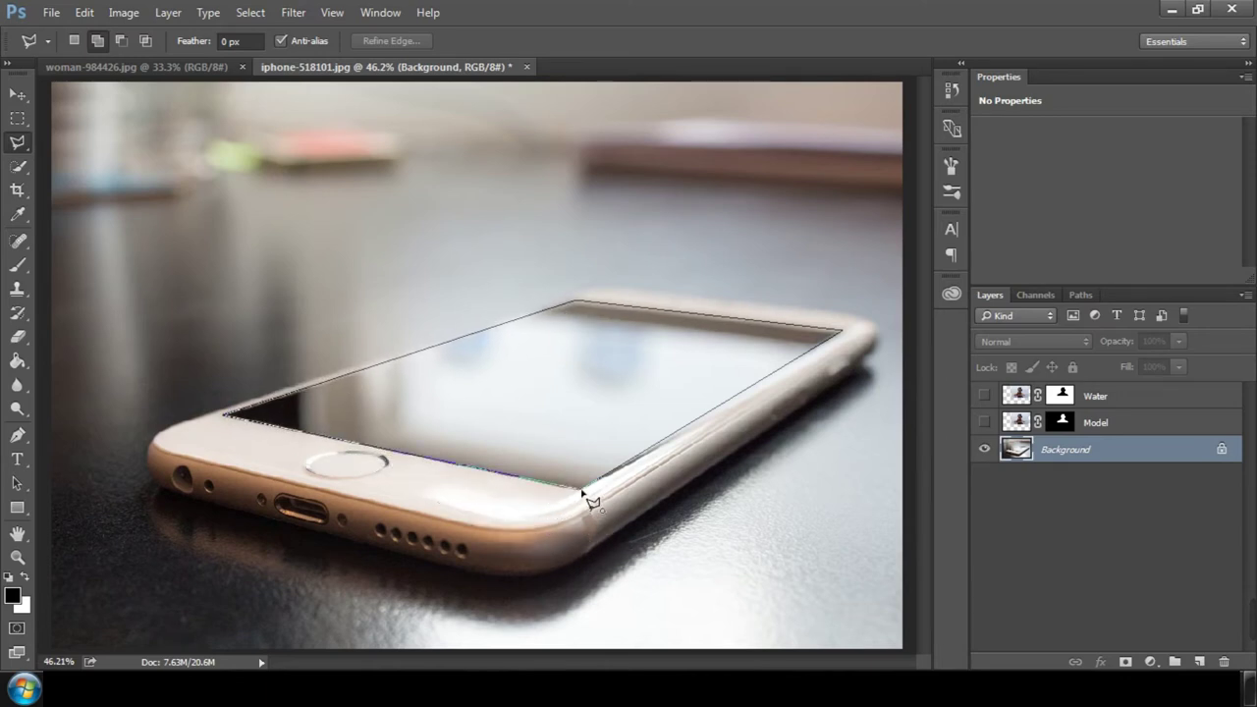
left_click(581, 488)
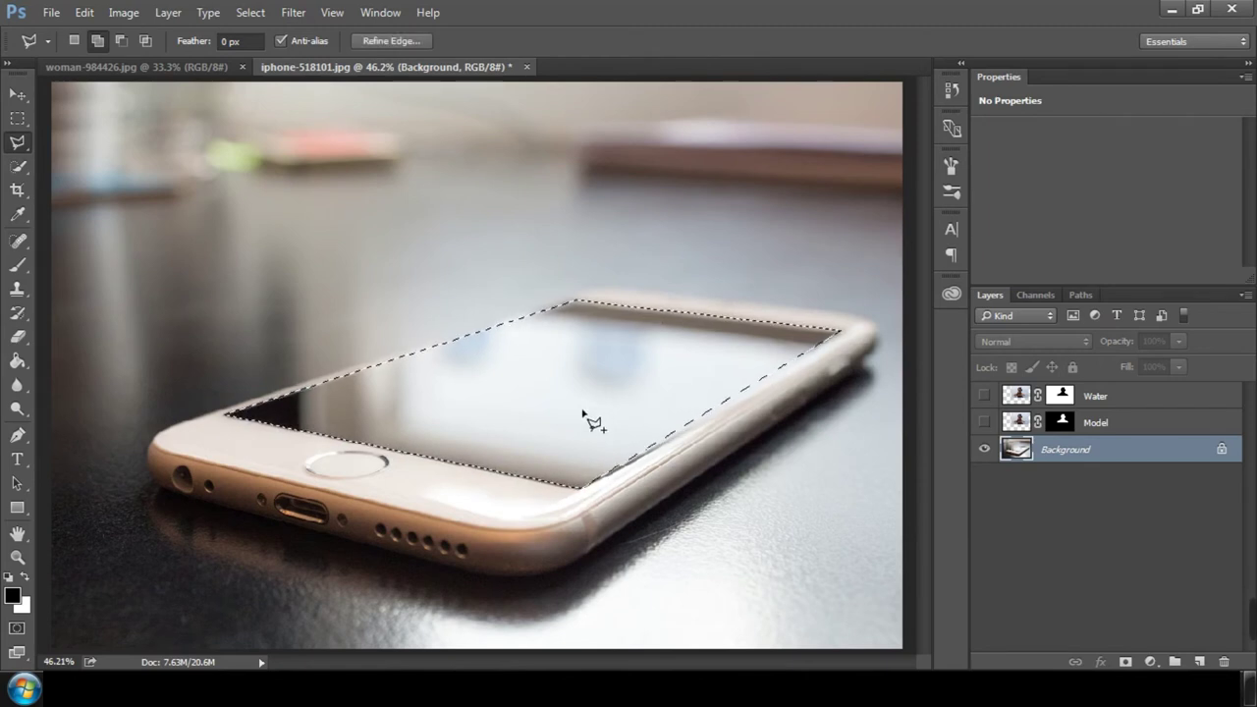
left_click(984, 396)
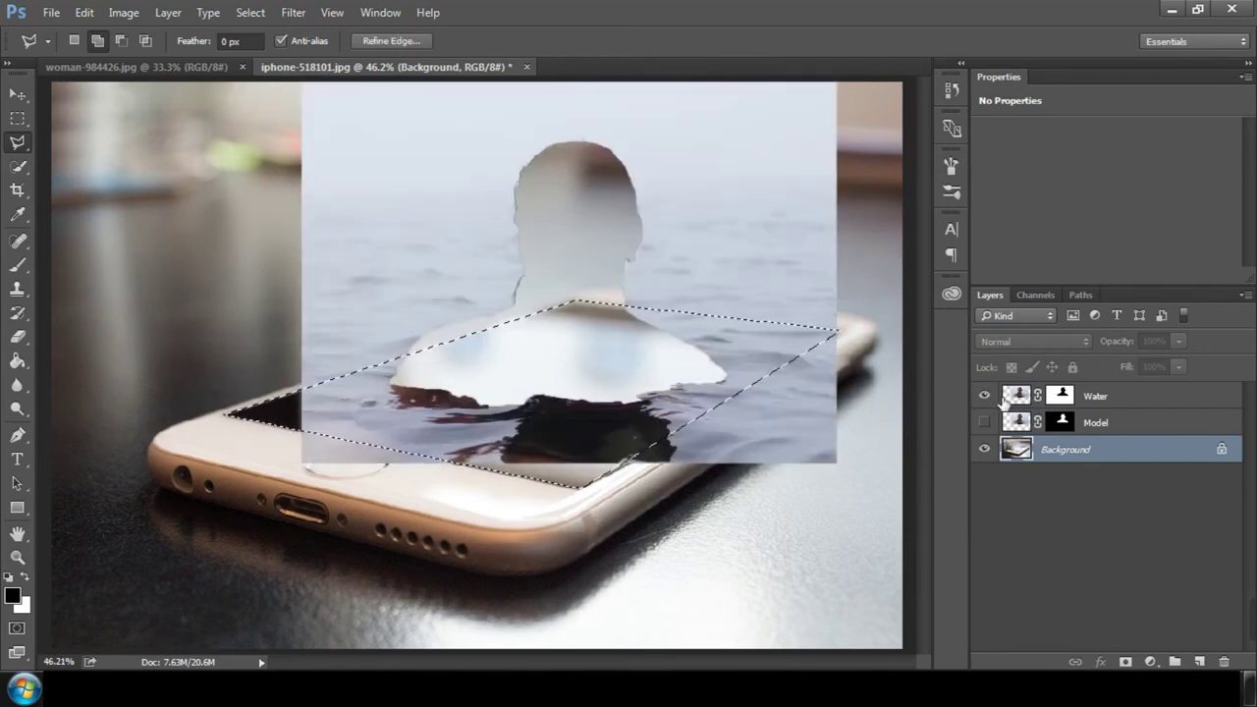
left_click(1057, 397)
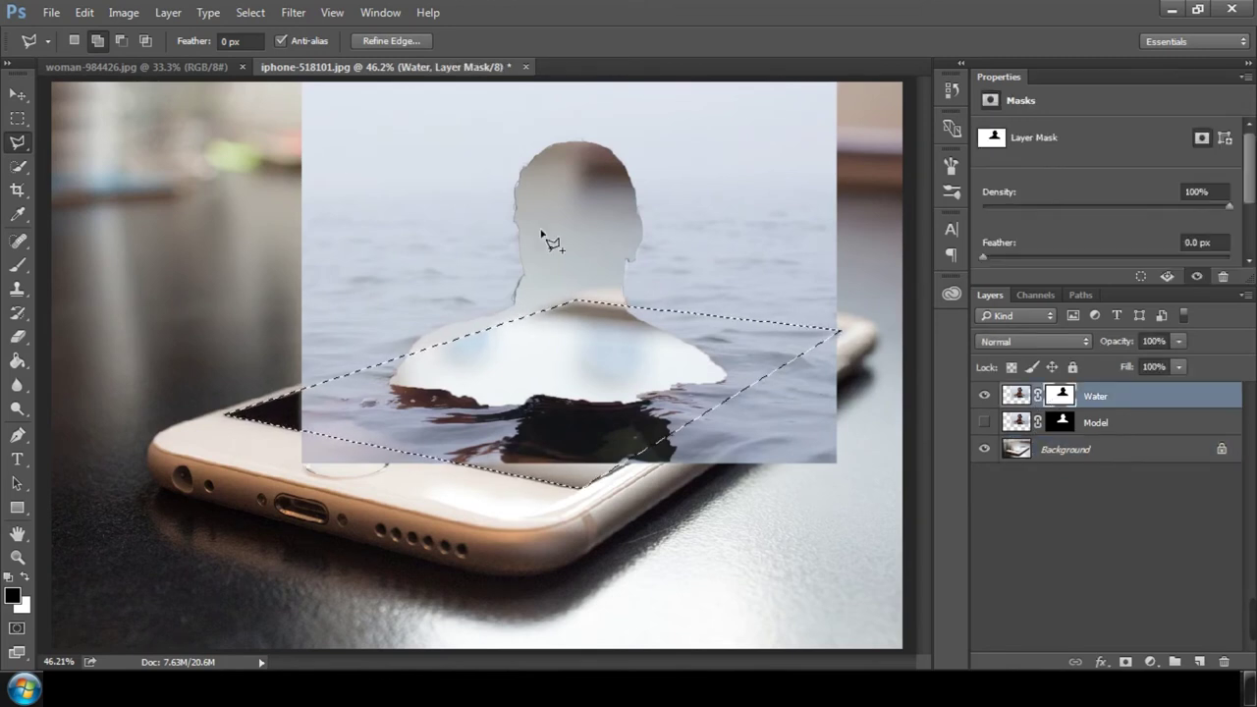
Paint white on the Water mask inside the screen to reveal shoulders, back and neck.
left_click(19, 265)
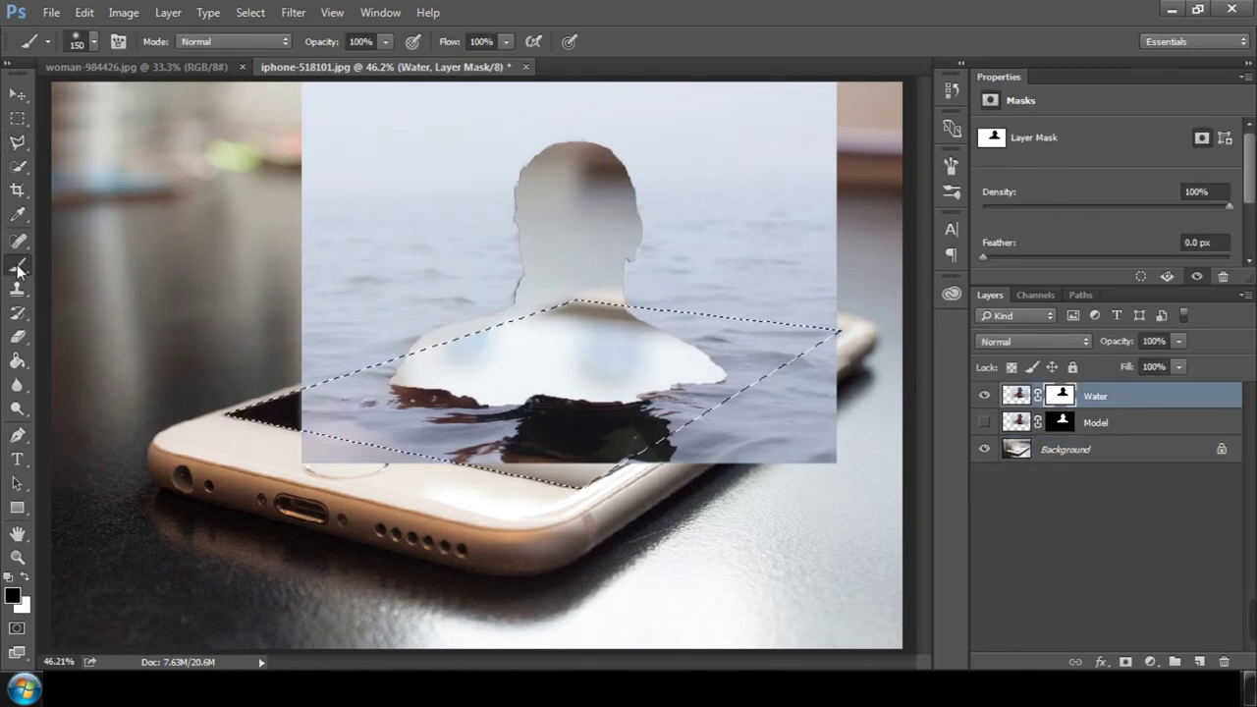
left_click(24, 582)
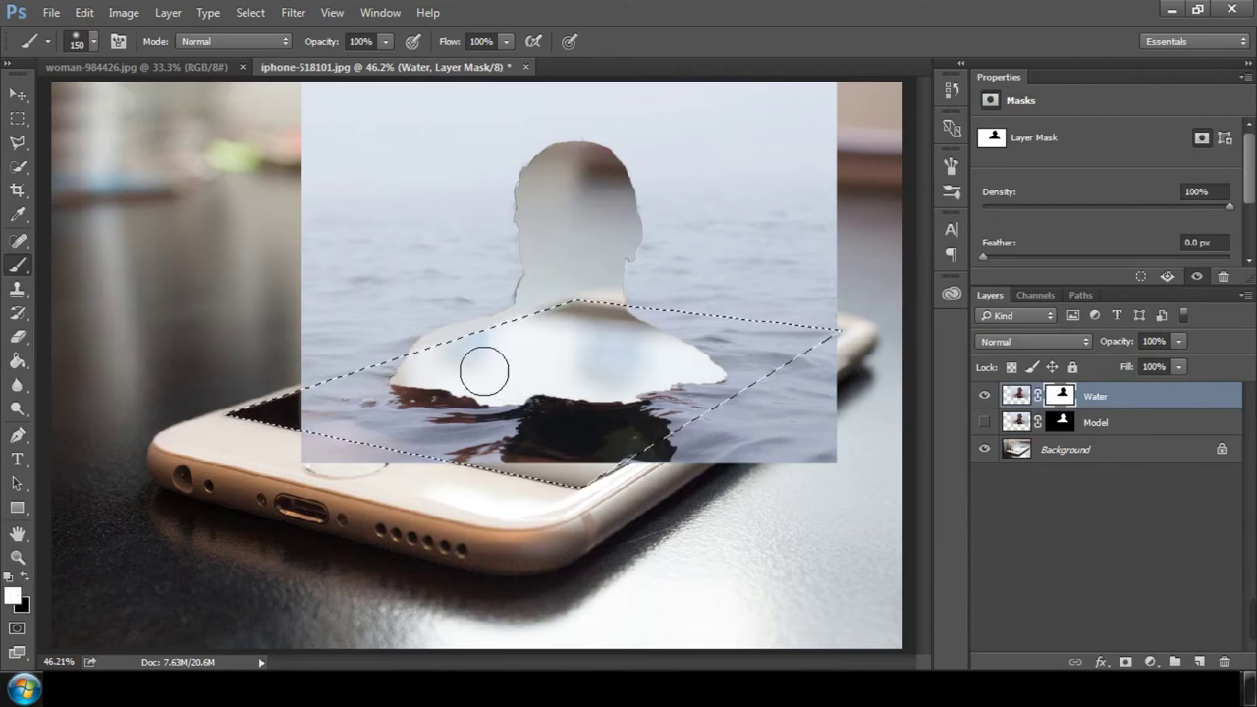
mouse_move(491, 366)
left_mouse_down()
mouse_move(379, 359)
mouse_move(697, 368)
mouse_move(635, 386)
mouse_move(687, 355)
mouse_move(466, 340)
left_mouse_up()
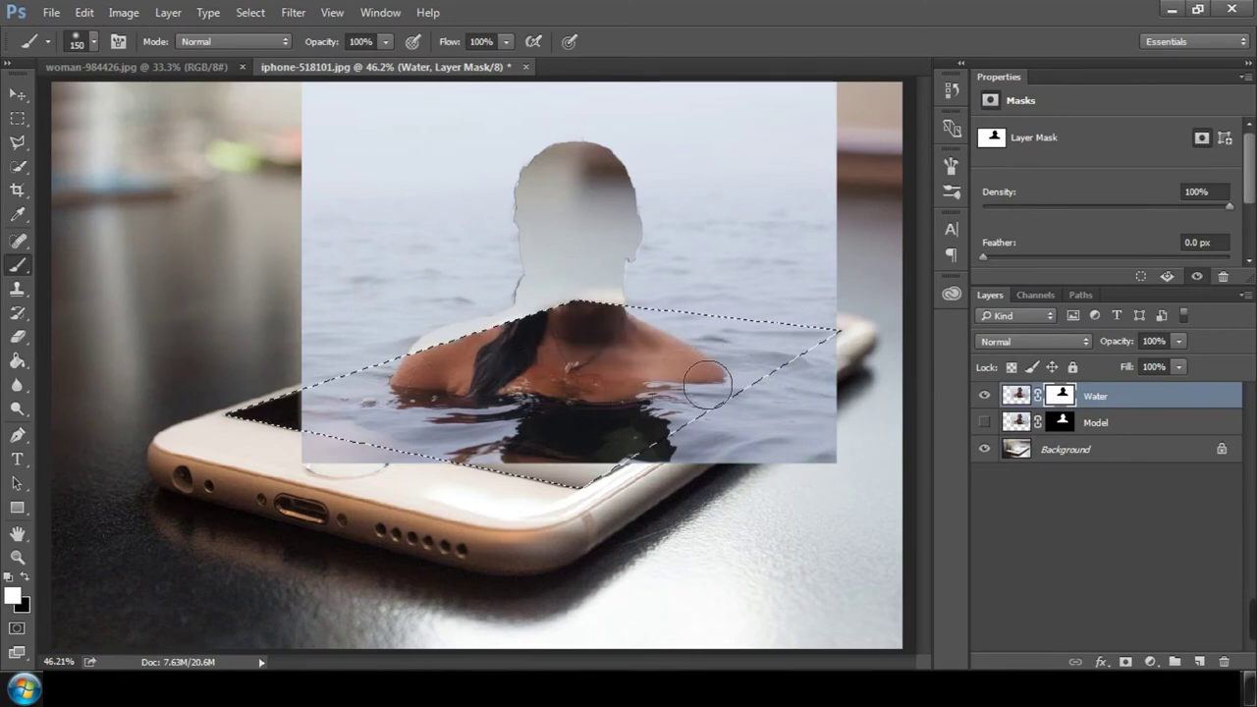
mouse_move(363, 381)
left_mouse_down()
mouse_move(674, 301)
mouse_move(717, 354)
left_mouse_up()
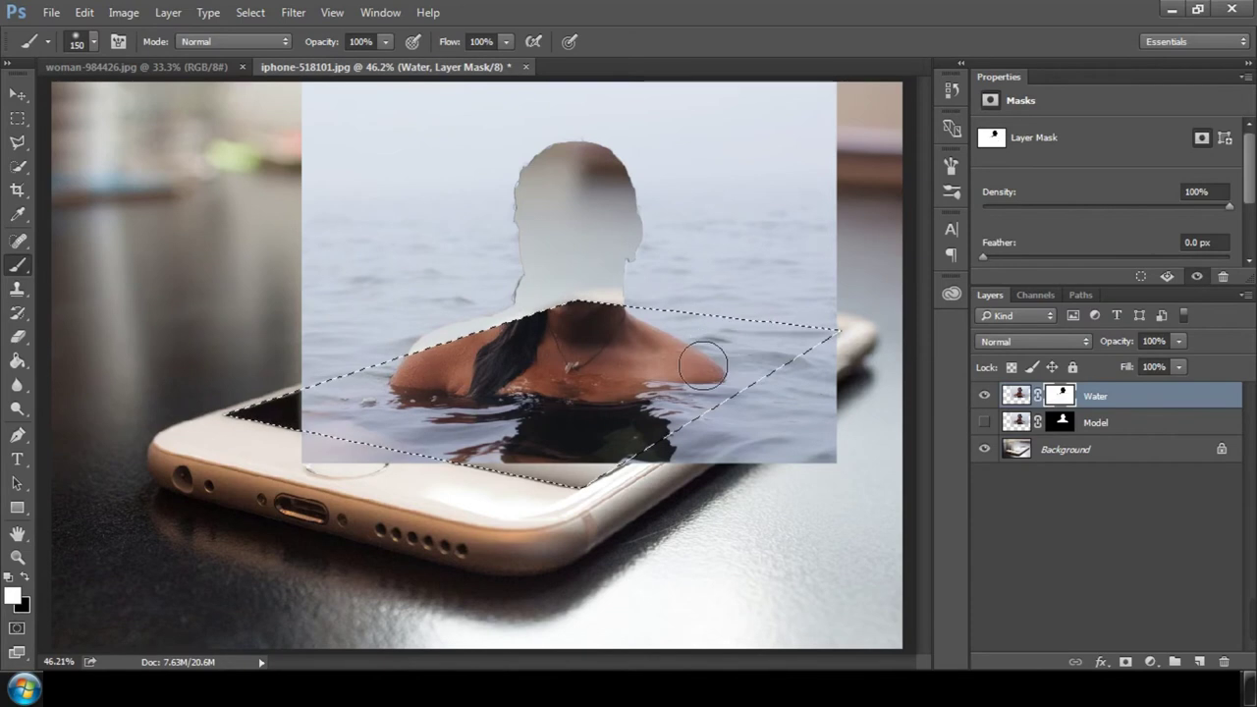
left_click(250, 12)
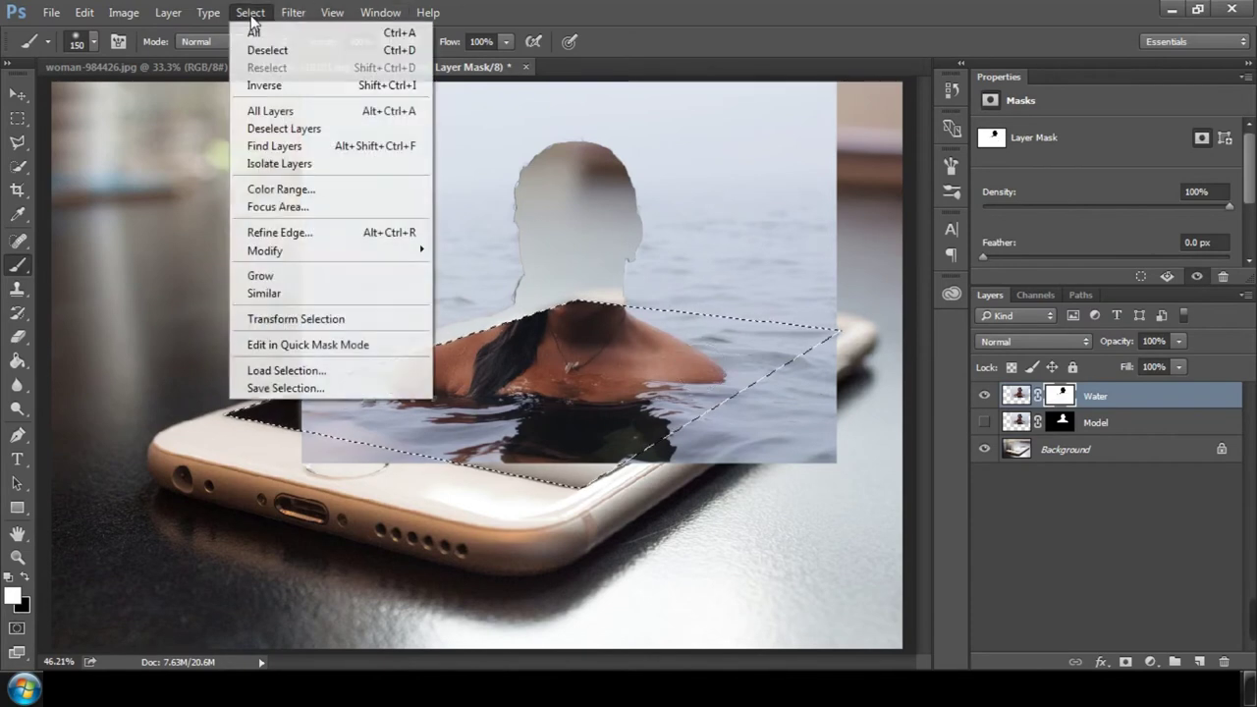
Invert the selection and paint black on the Water mask to hide water outside the screen.
left_click(270, 85)
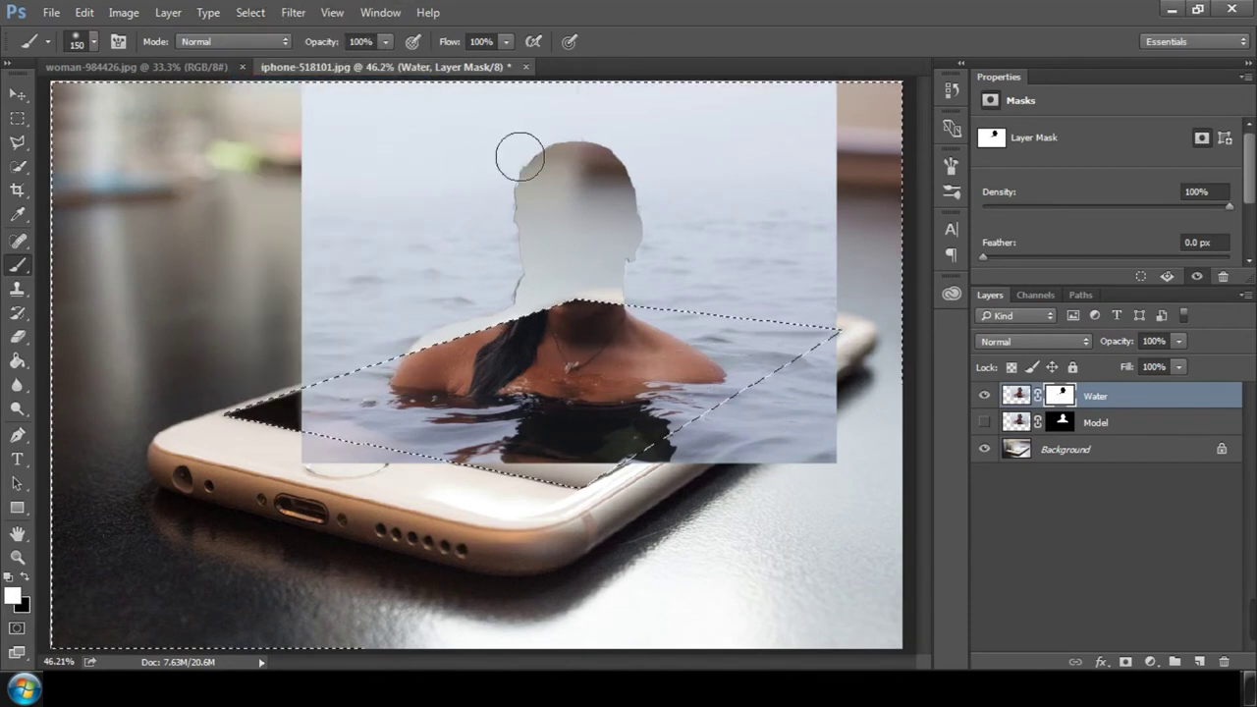
left_click(26, 578)
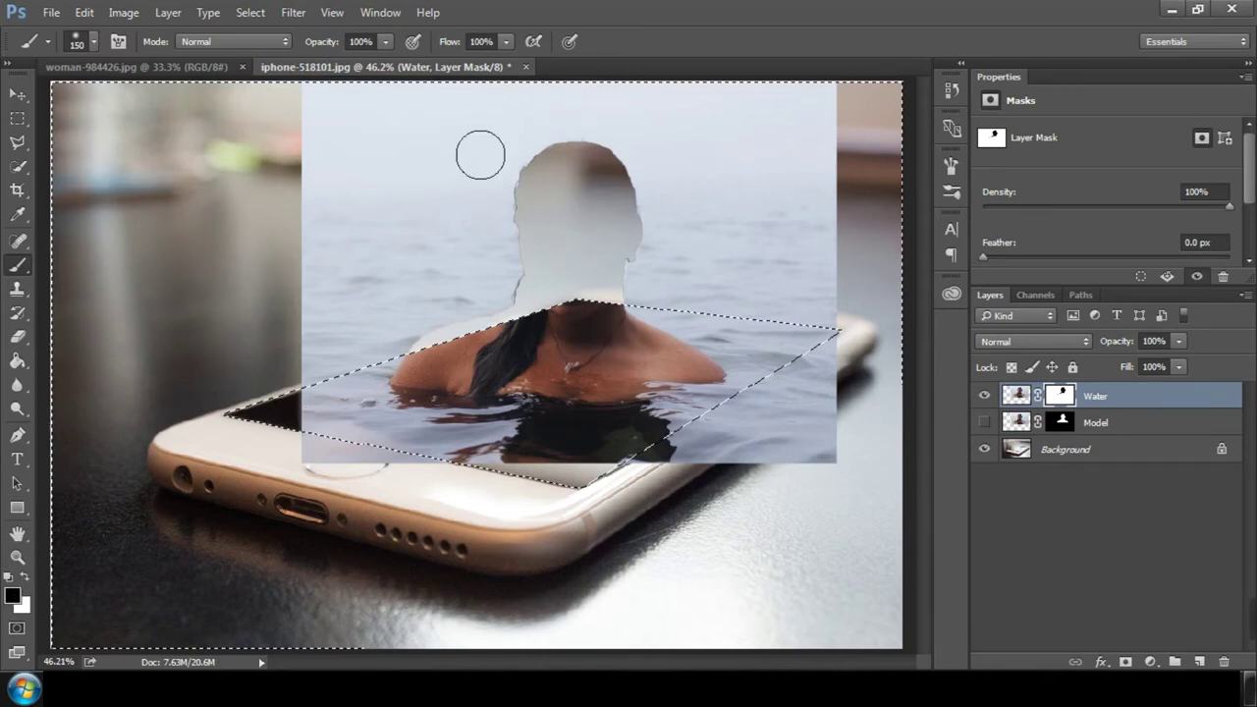
key("ctrl+minus")
key("ctrl+minus")
key("ctrl+plus")
key("ctrl+plus")
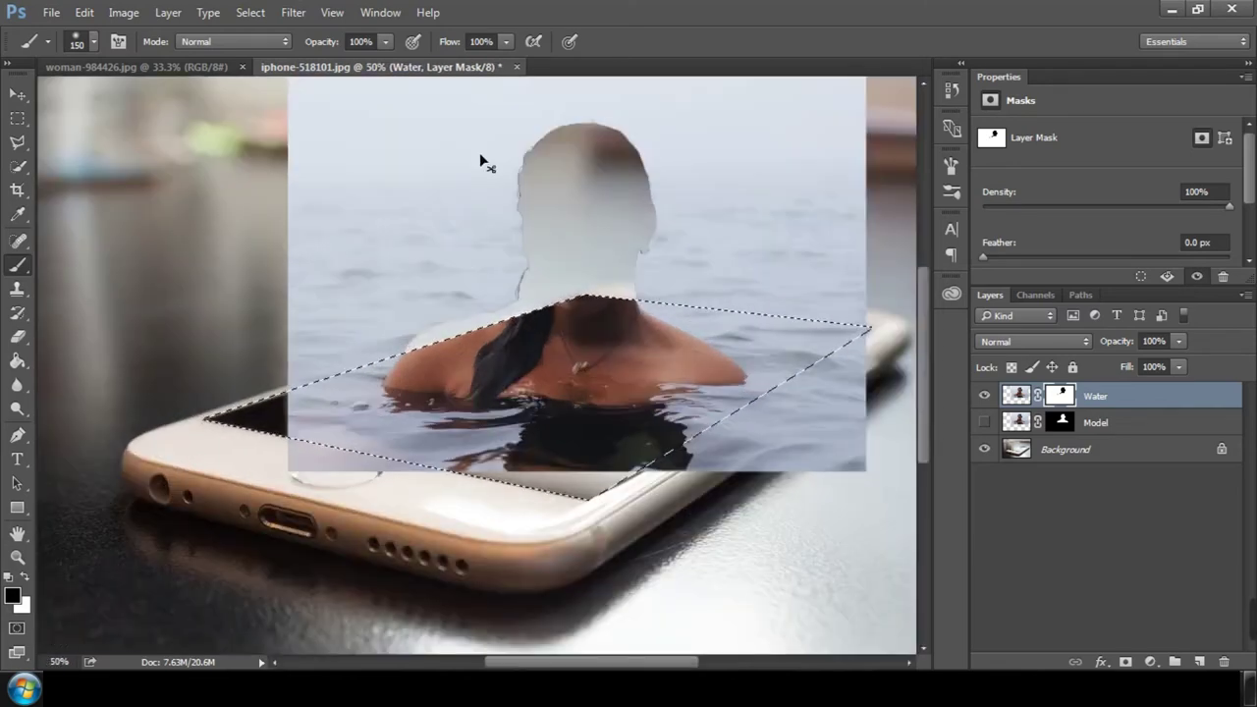
mouse_move(579, 94)
left_mouse_down()
mouse_move(383, 88)
mouse_move(729, 95)
mouse_move(855, 190)
mouse_move(892, 284)
mouse_move(788, 278)
mouse_move(888, 208)
mouse_move(423, 202)
mouse_move(661, 104)
mouse_move(624, 159)
left_mouse_up()
mouse_move(102, 152)
left_mouse_down()
mouse_move(281, 191)
mouse_move(295, 132)
mouse_move(584, 166)
mouse_move(295, 331)
mouse_move(415, 343)
mouse_move(623, 259)
mouse_move(402, 289)
left_mouse_up()
mouse_move(188, 393)
left_mouse_down()
mouse_move(400, 488)
mouse_move(654, 514)
mouse_move(813, 393)
mouse_move(908, 416)
mouse_move(843, 459)
left_mouse_up()
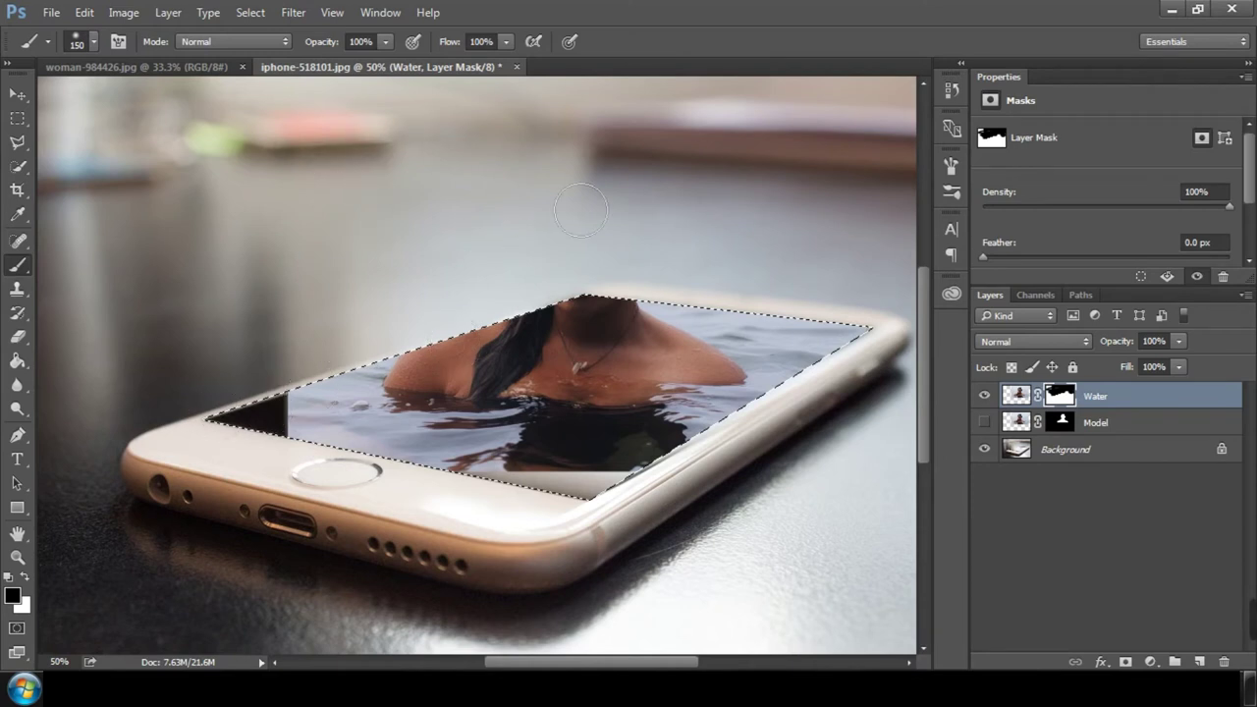
left_click_drag(580, 210, 316, 155)
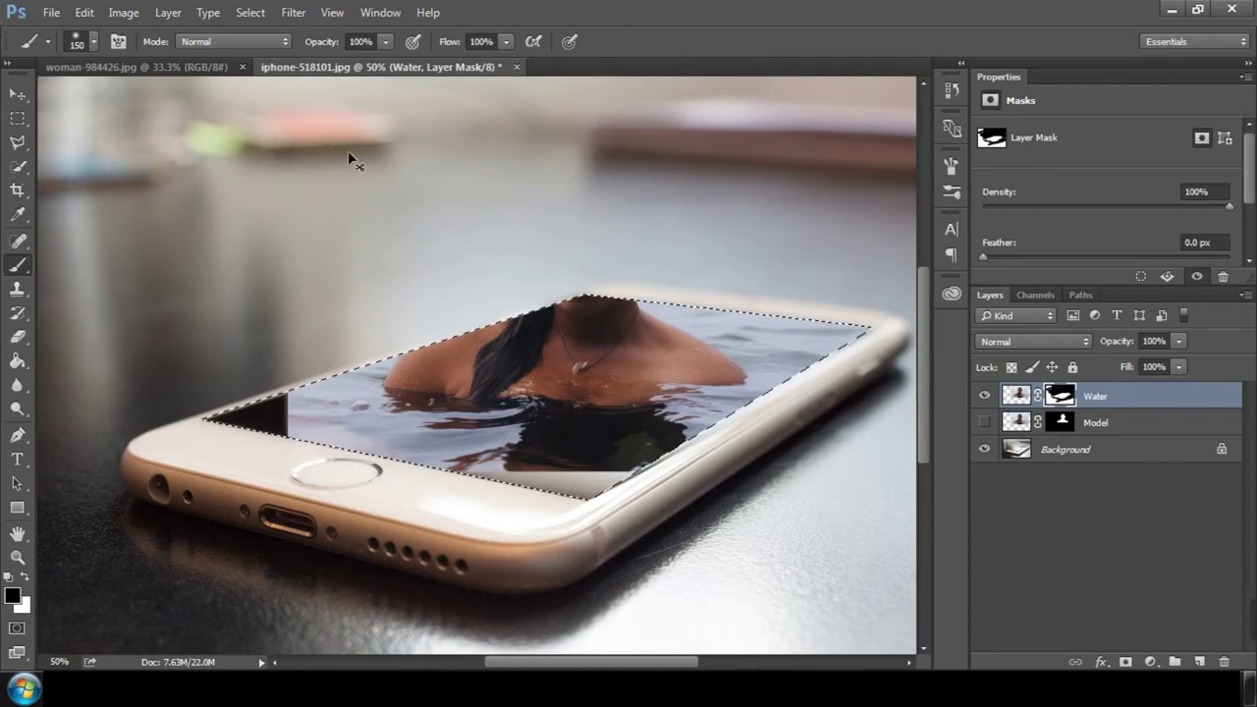
Fit the image to the window, show the Model layer, and deselect.
key("ctrl+minus")
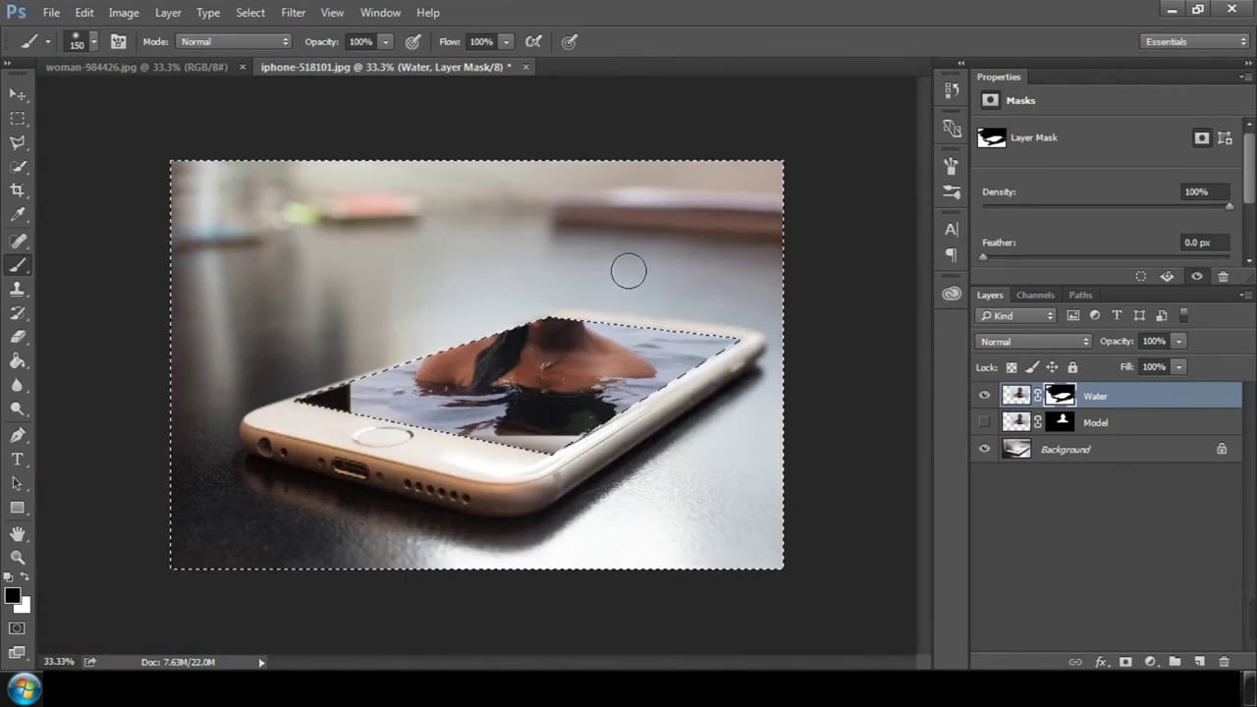
key("ctrl+0")
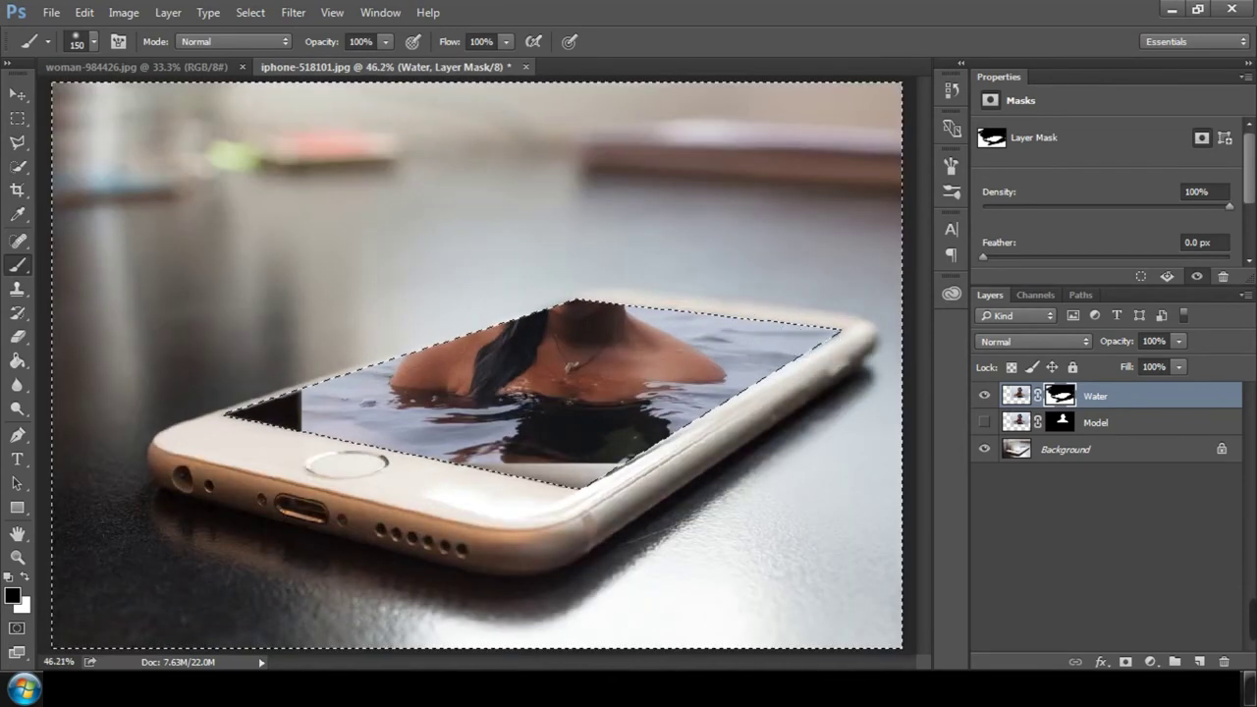
left_click(983, 422)
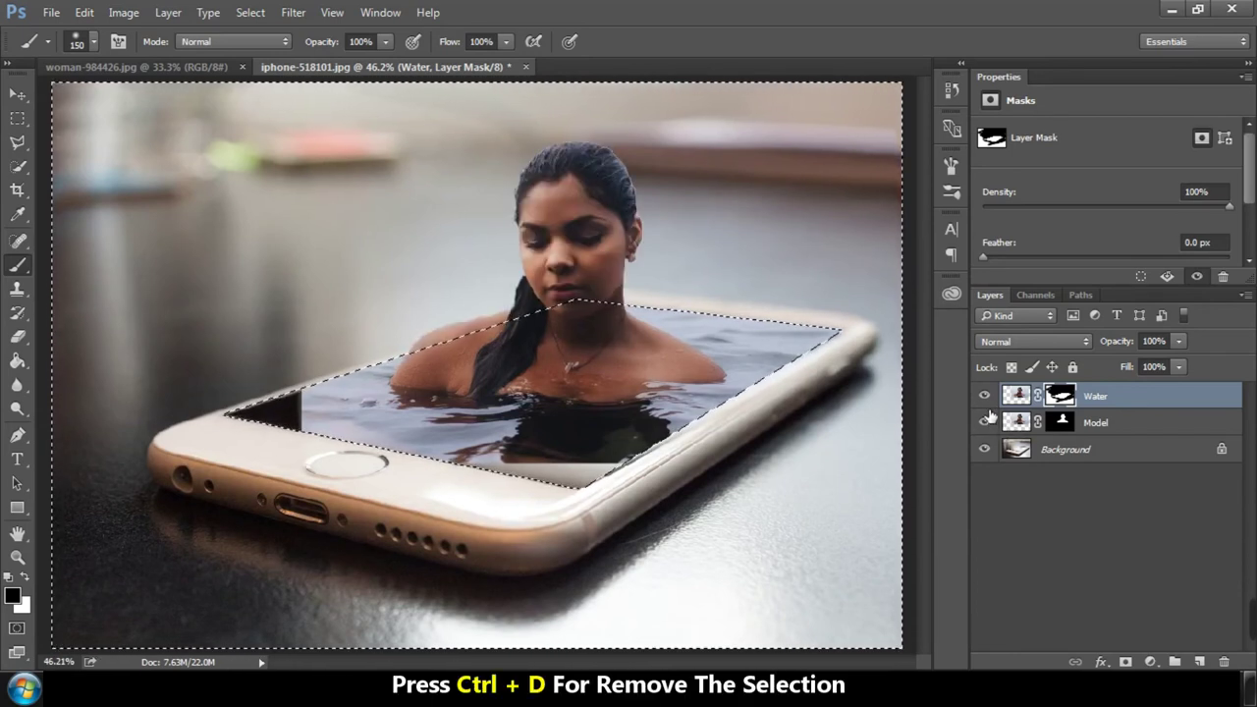
key("ctrl+d")
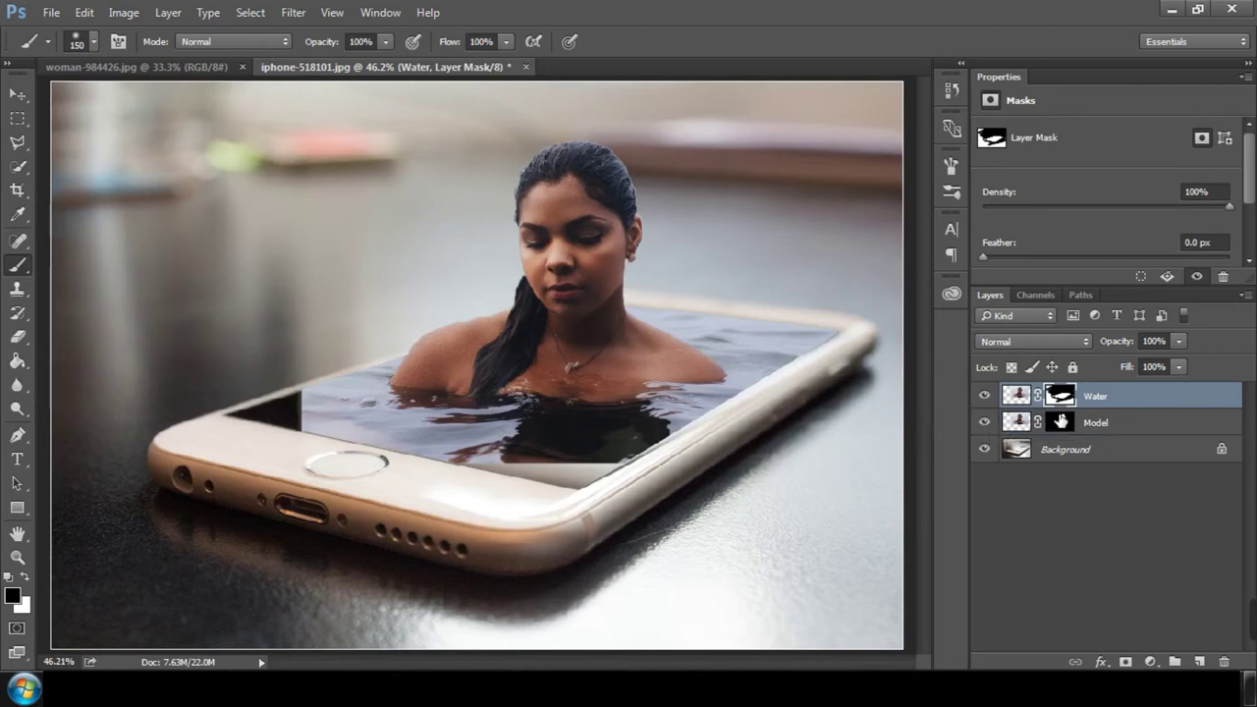
left_click(1021, 398)
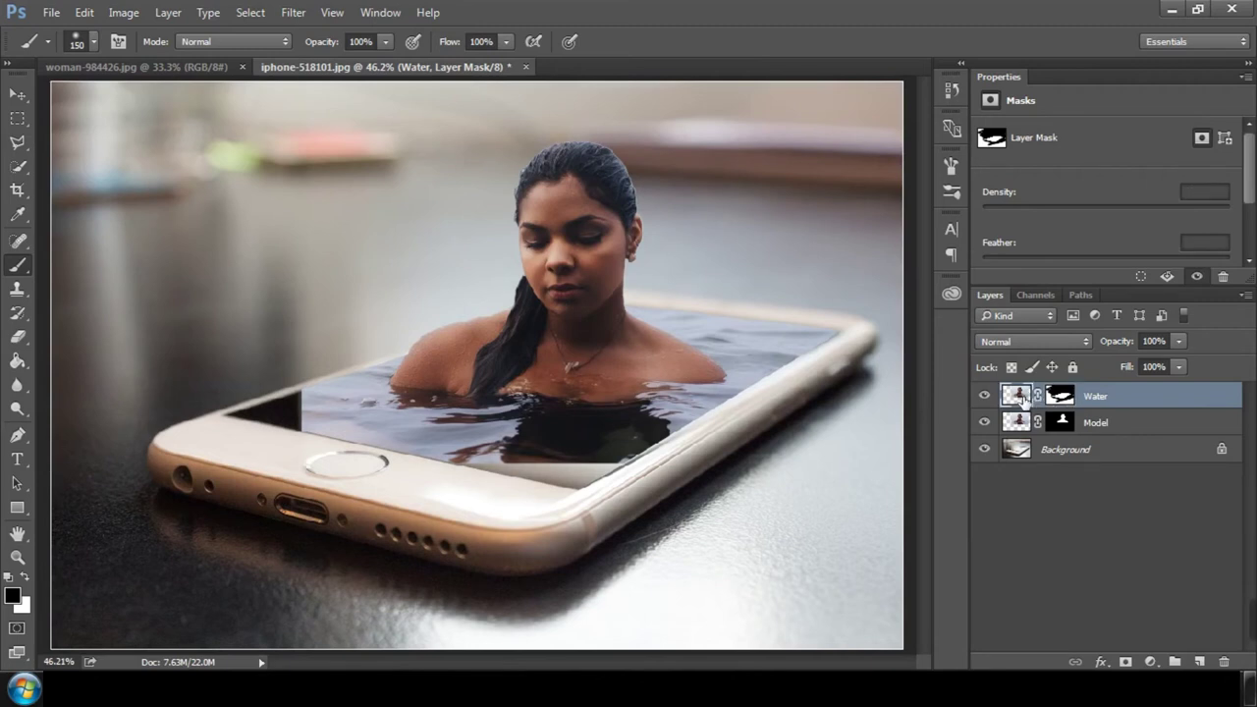
Outline the empty corner of the phone screen with the Polygonal Lasso on the Water layer.
left_click(17, 143)
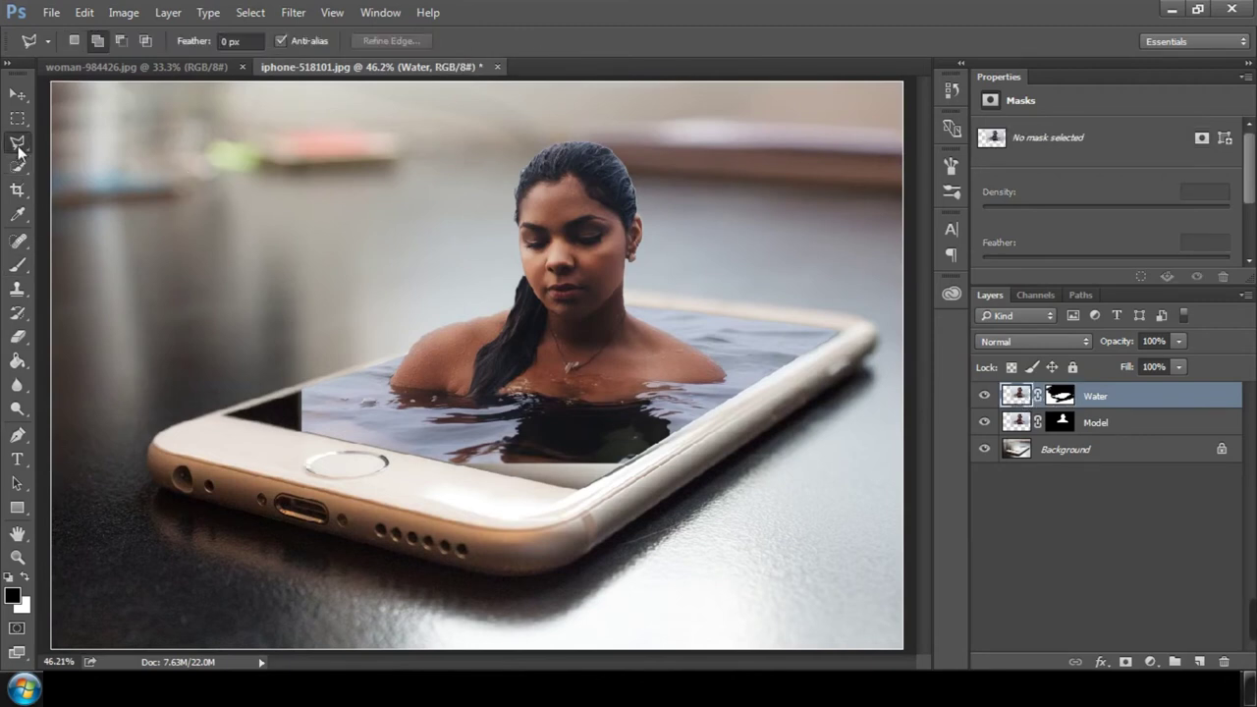
left_click(316, 440)
left_click(314, 363)
left_click(203, 413)
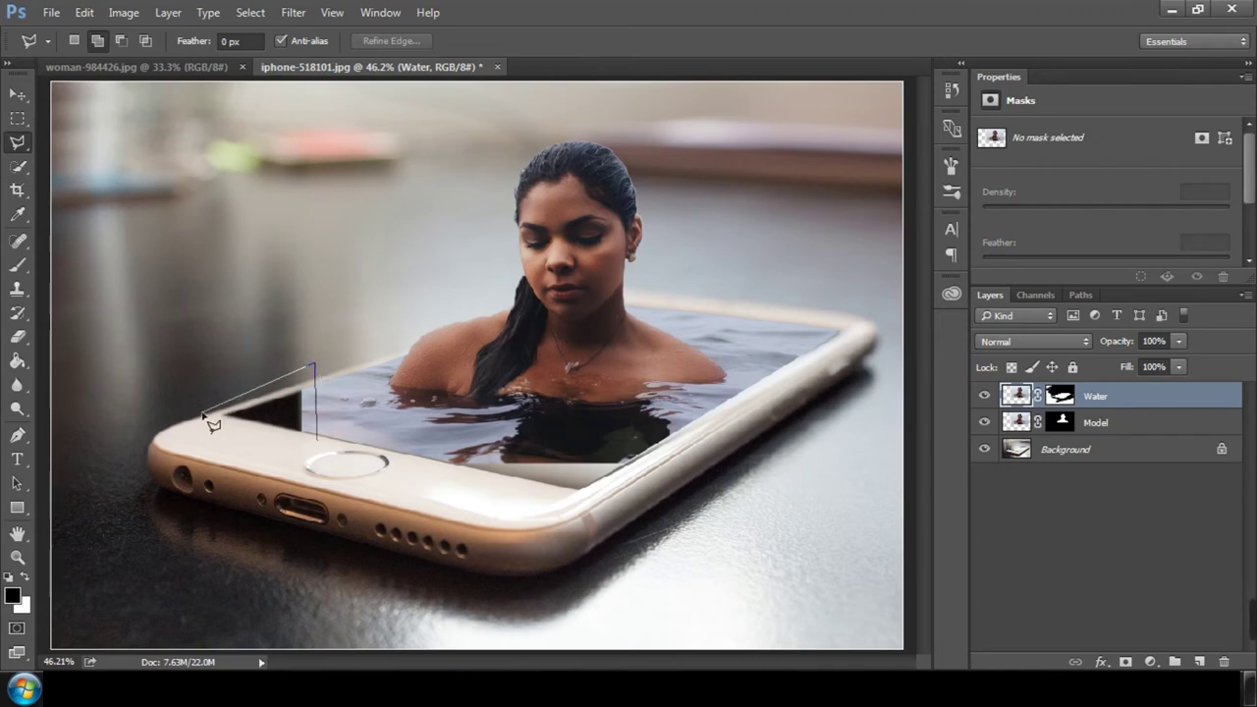
left_click(273, 444)
left_click(316, 440)
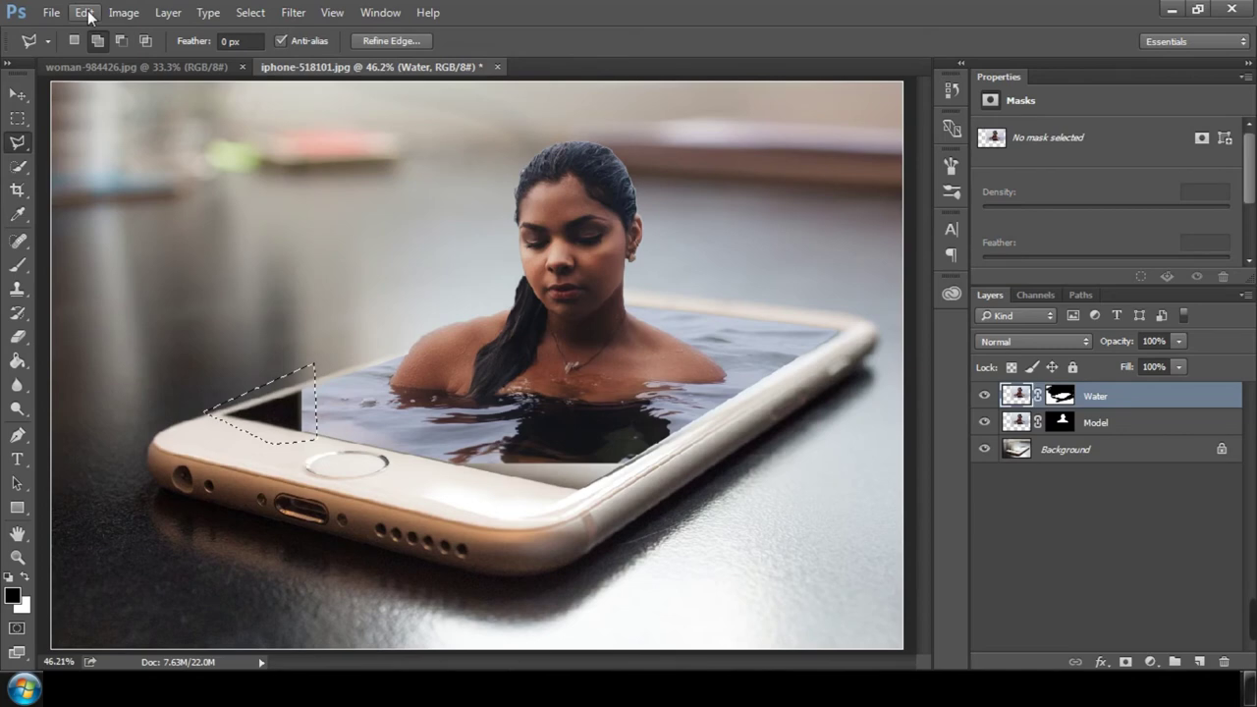
Fill the selected corner with Content-Aware Fill and deselect.
left_click(85, 11)
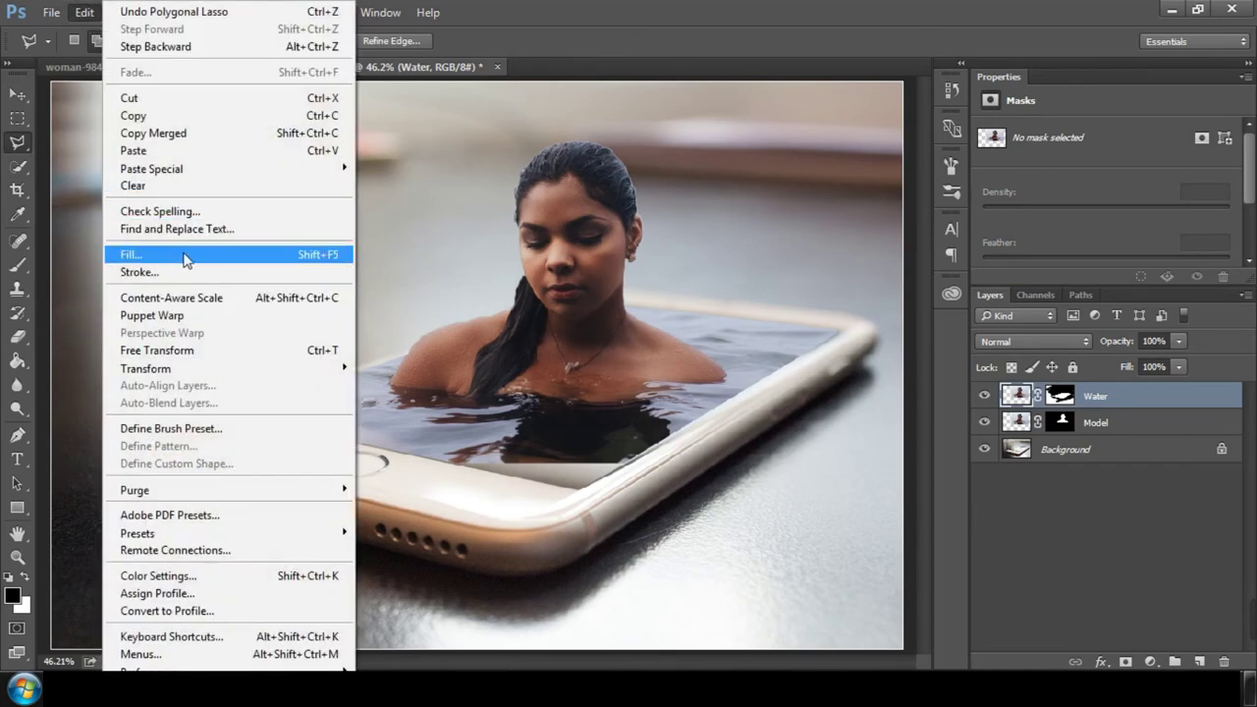
left_click(185, 257)
left_click(922, 154)
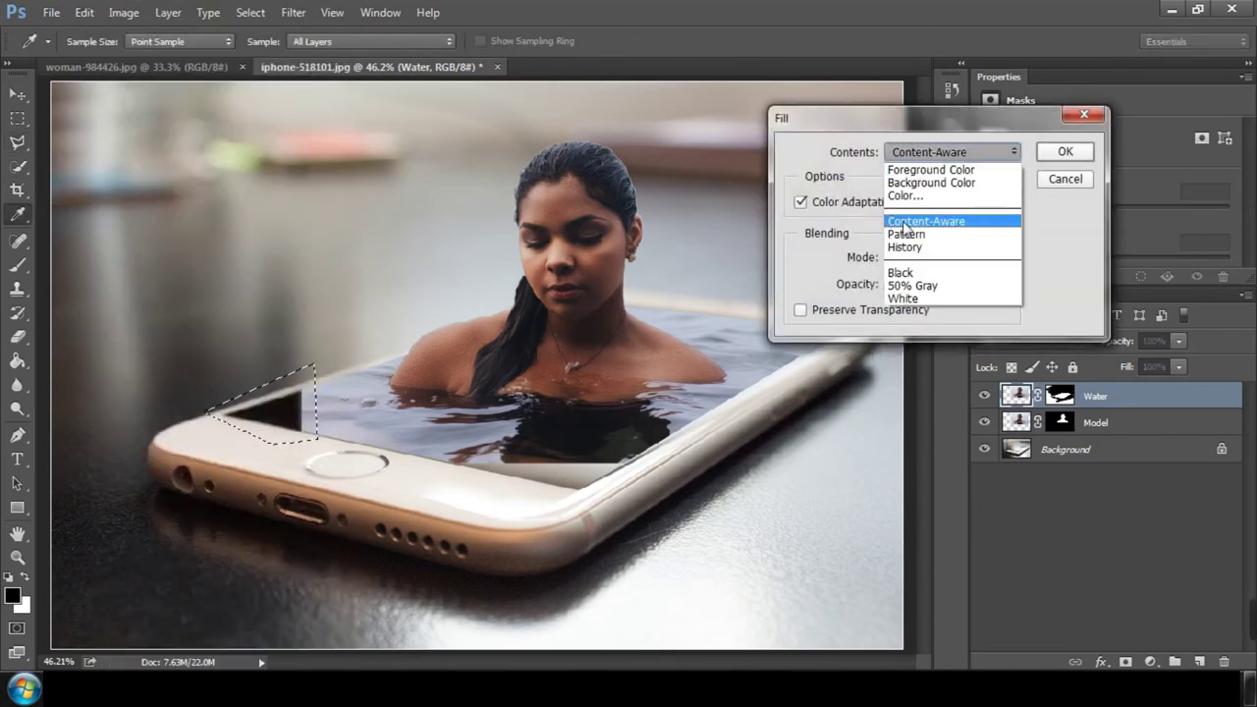
left_click(928, 221)
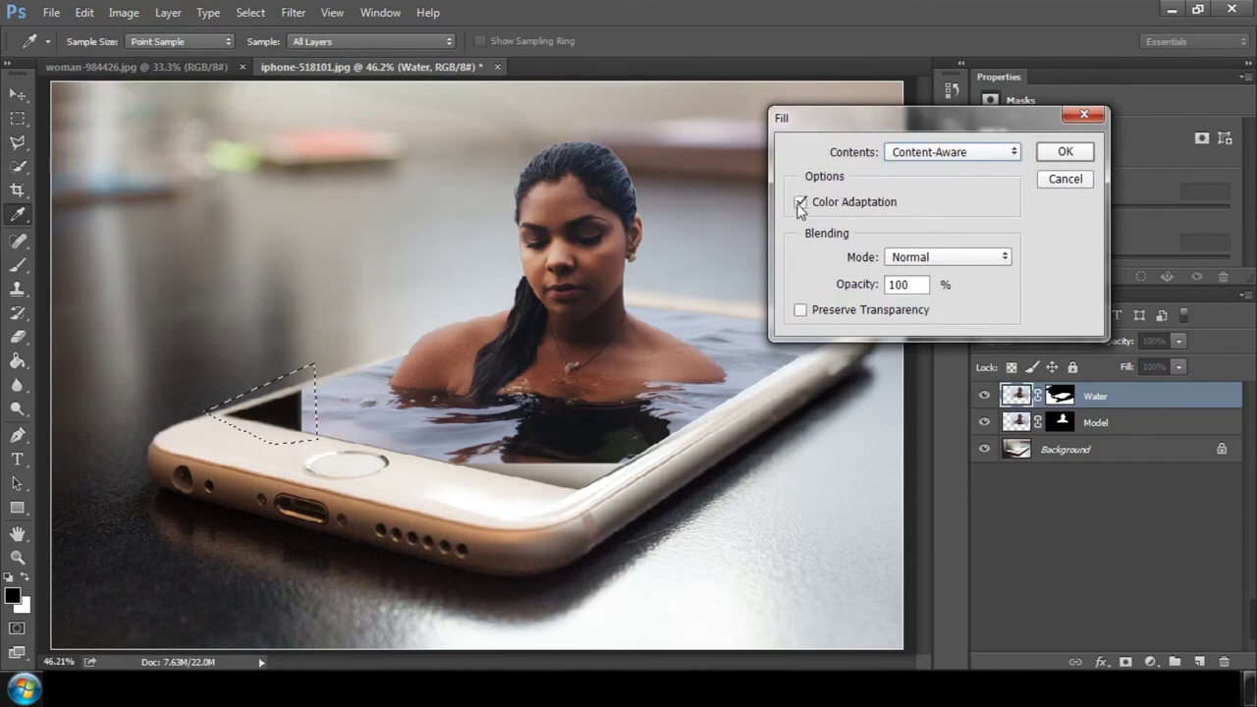
left_click(1062, 151)
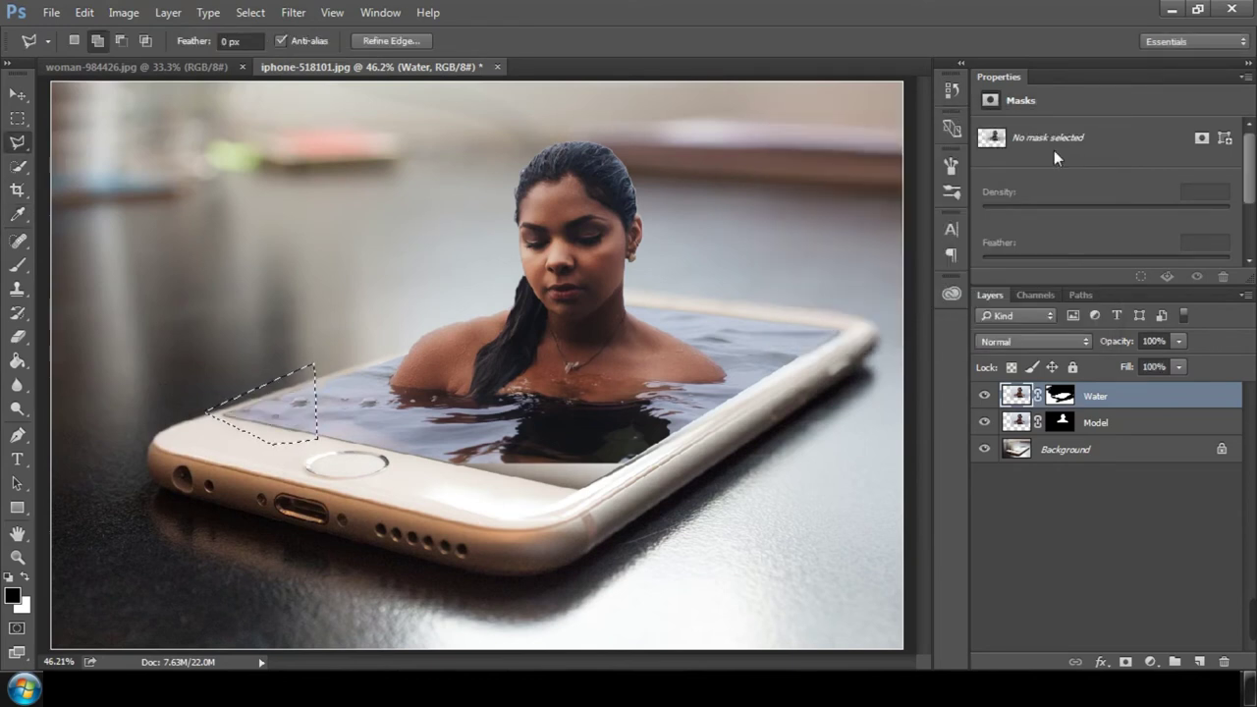
key("ctrl+d")
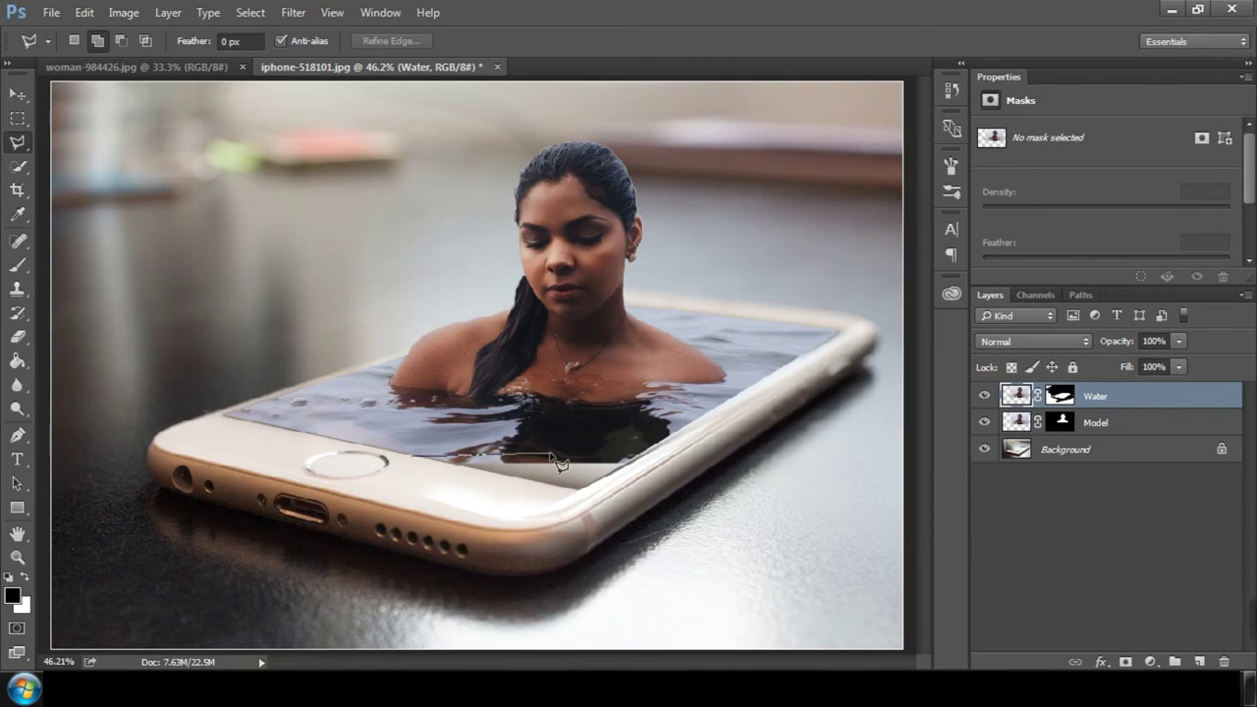
left_click(663, 458)
Select the empty strip along the screen's lower edge, Content-Aware Fill it, and deselect.
left_click(583, 504)
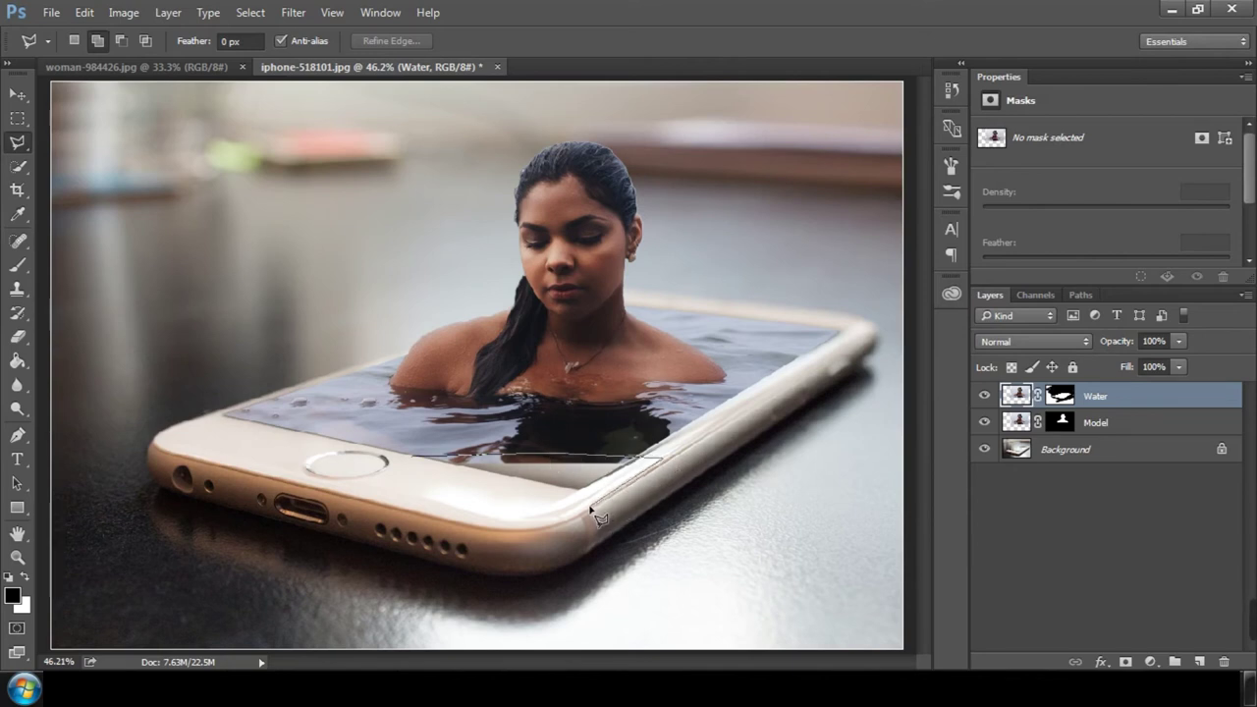
left_click(410, 456)
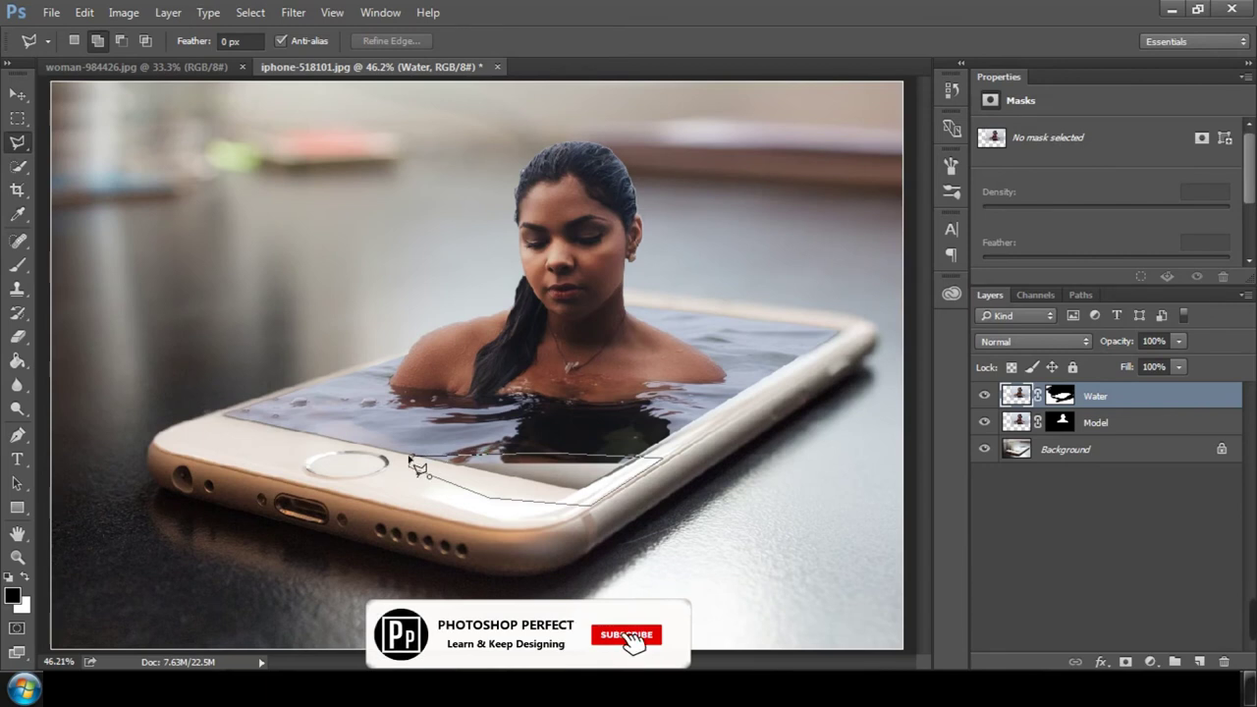
left_click(413, 457)
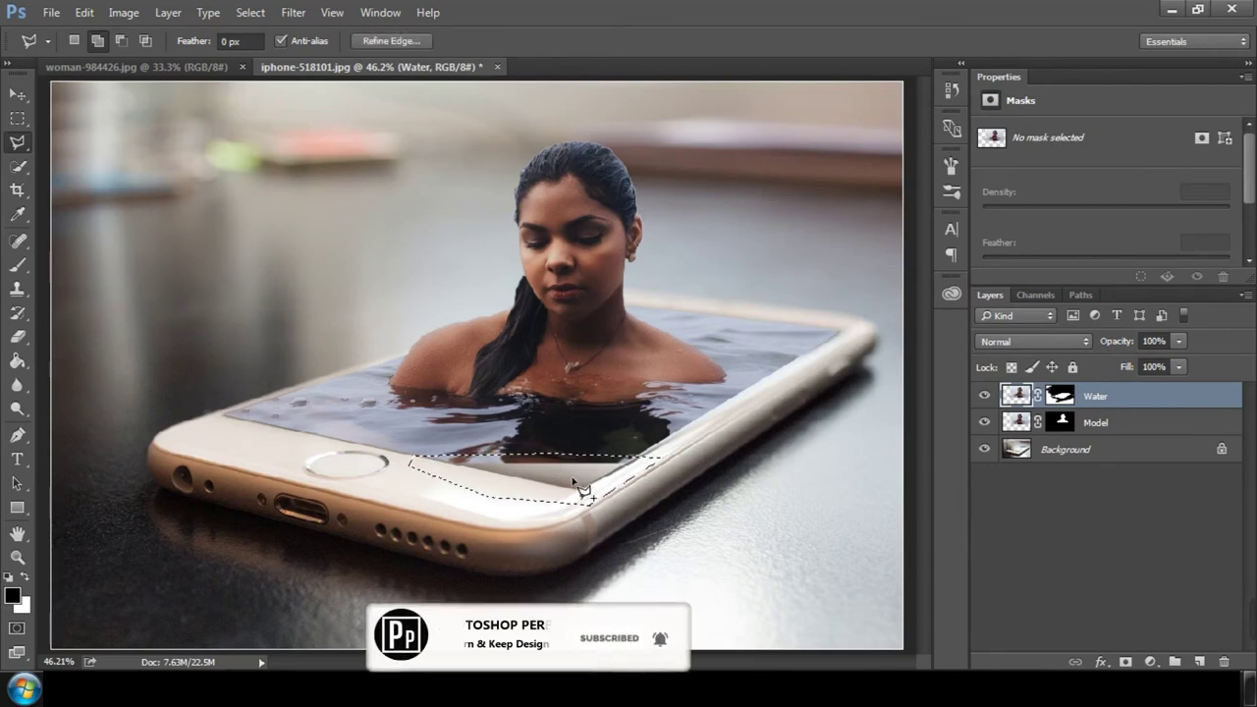
left_click(84, 13)
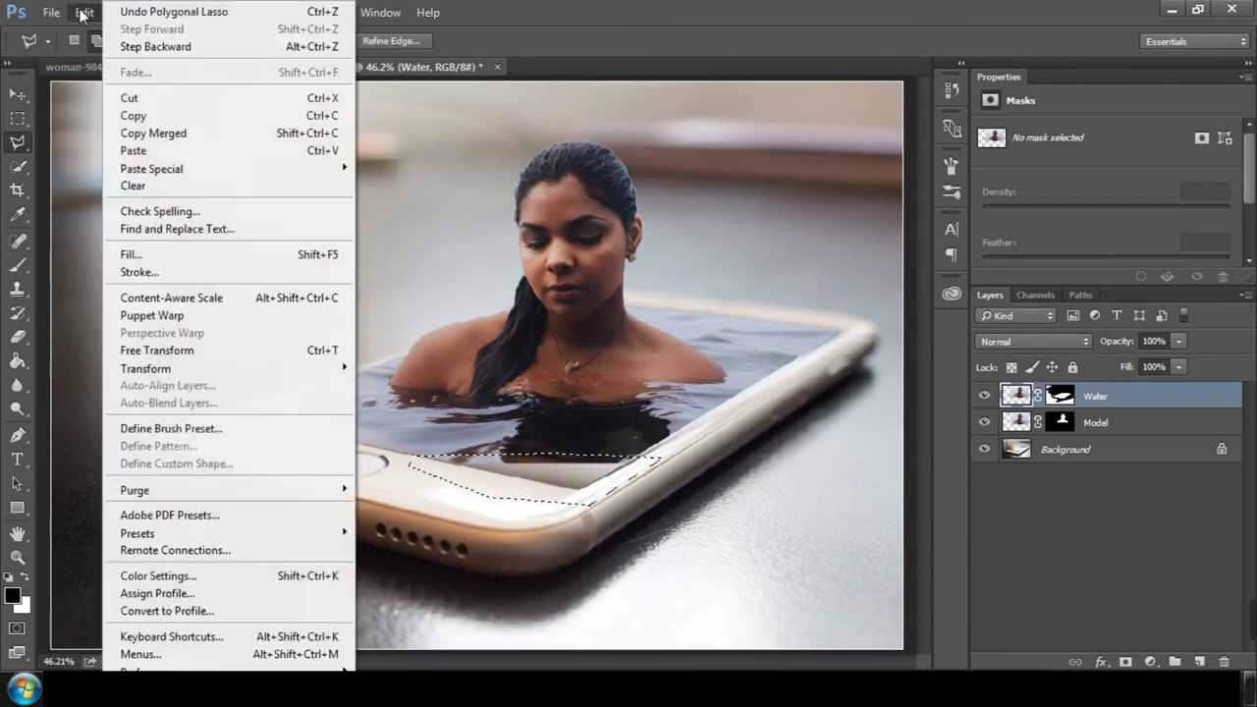
left_click(157, 257)
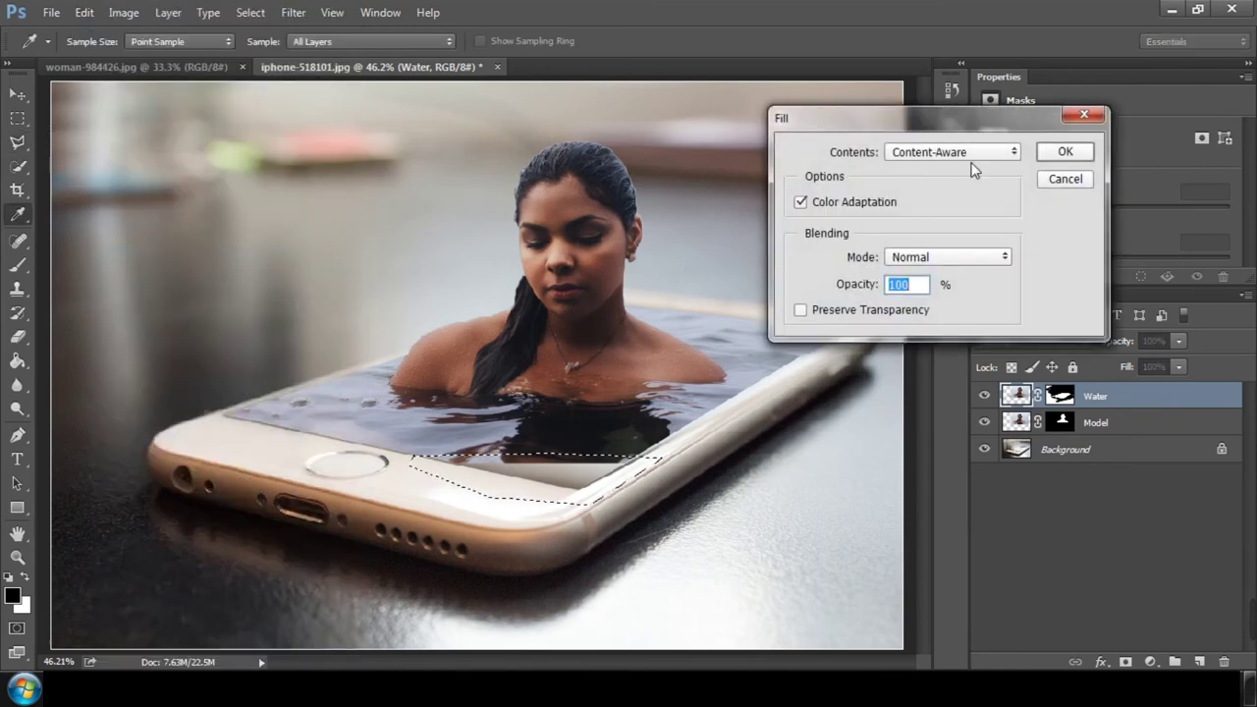
left_click(1077, 153)
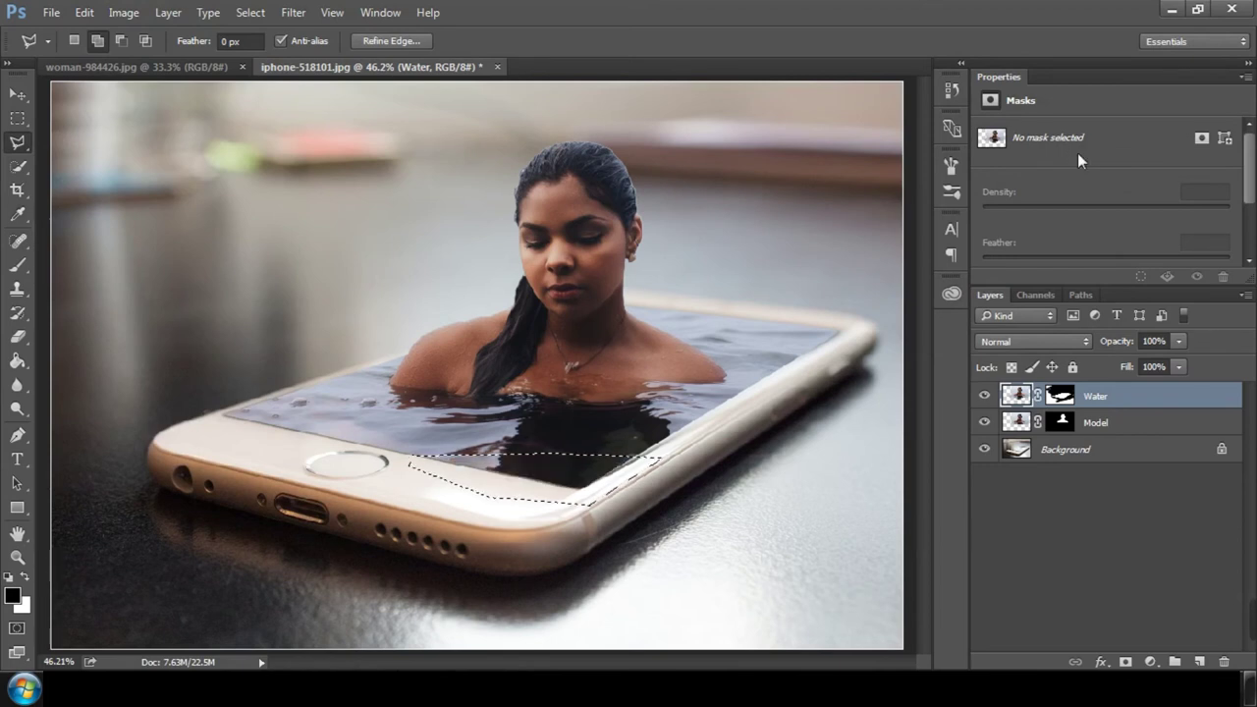
key("ctrl+d")
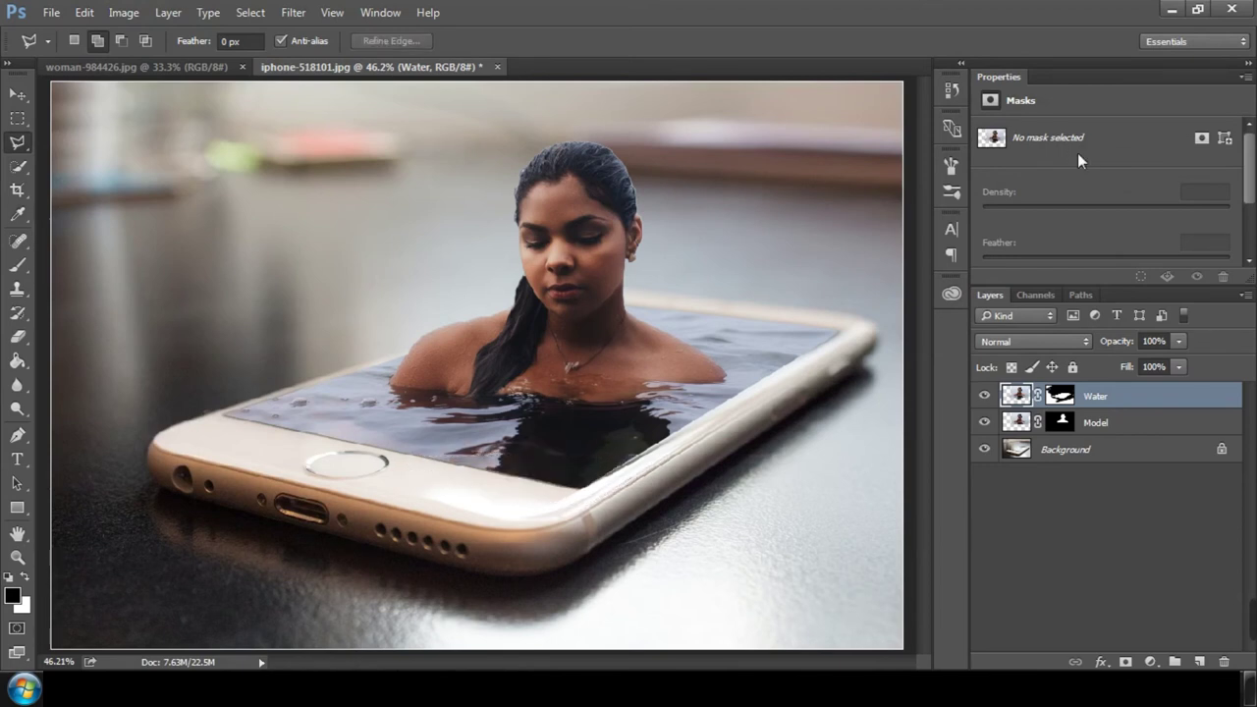
Feather the Water layer's mask to 3.5 px, then fit the whole image back in the window.
key("ctrl+plus")
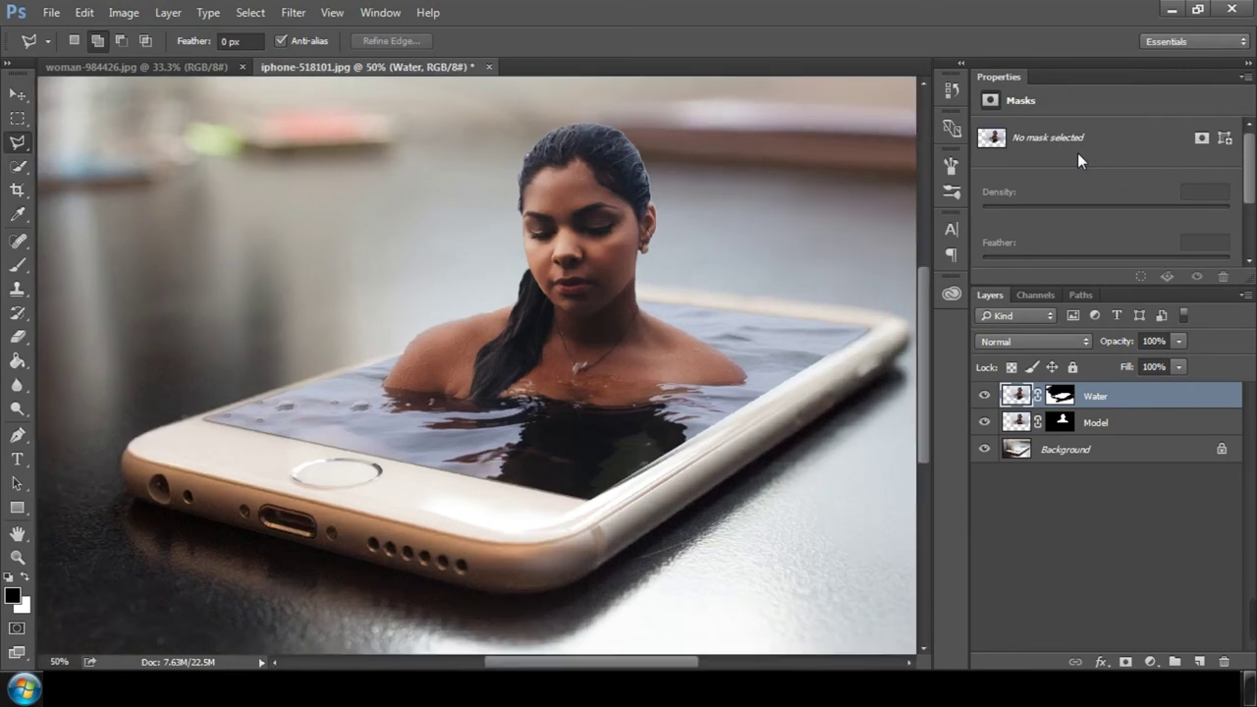
key("ctrl+plus")
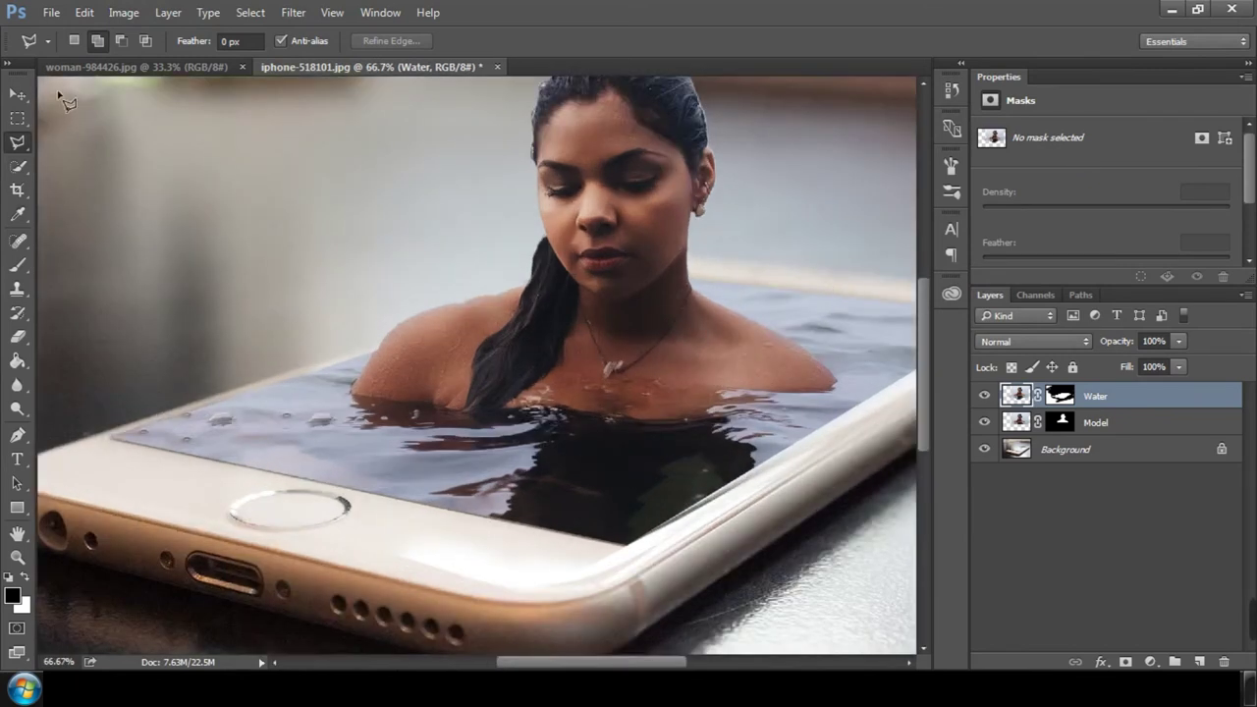
left_click(1054, 397)
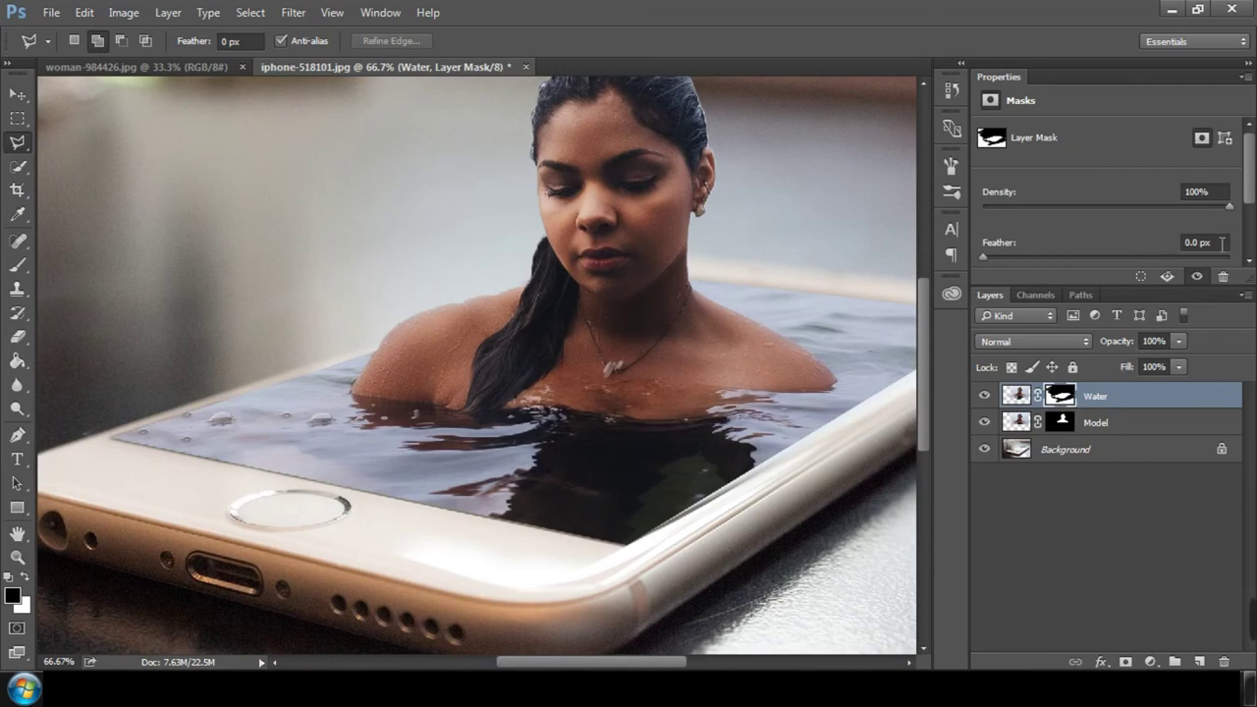
left_click_drag(984, 257, 1009, 260)
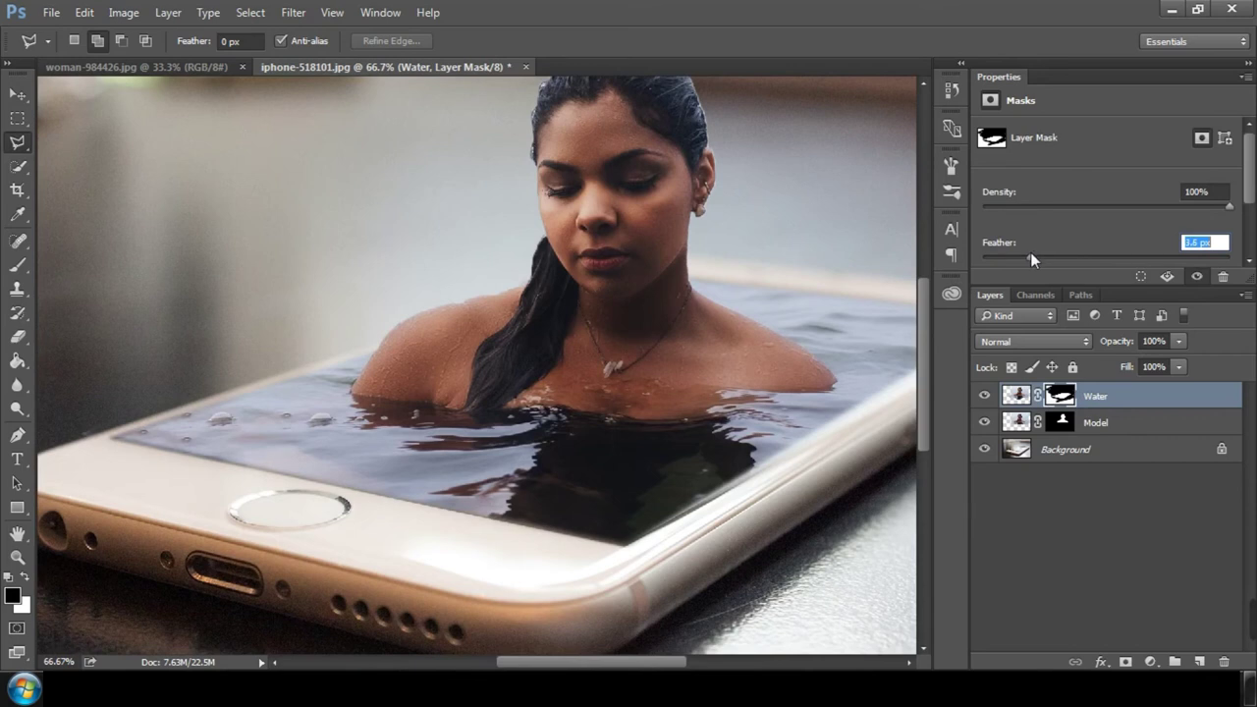
left_click_drag(1030, 253, 998, 261)
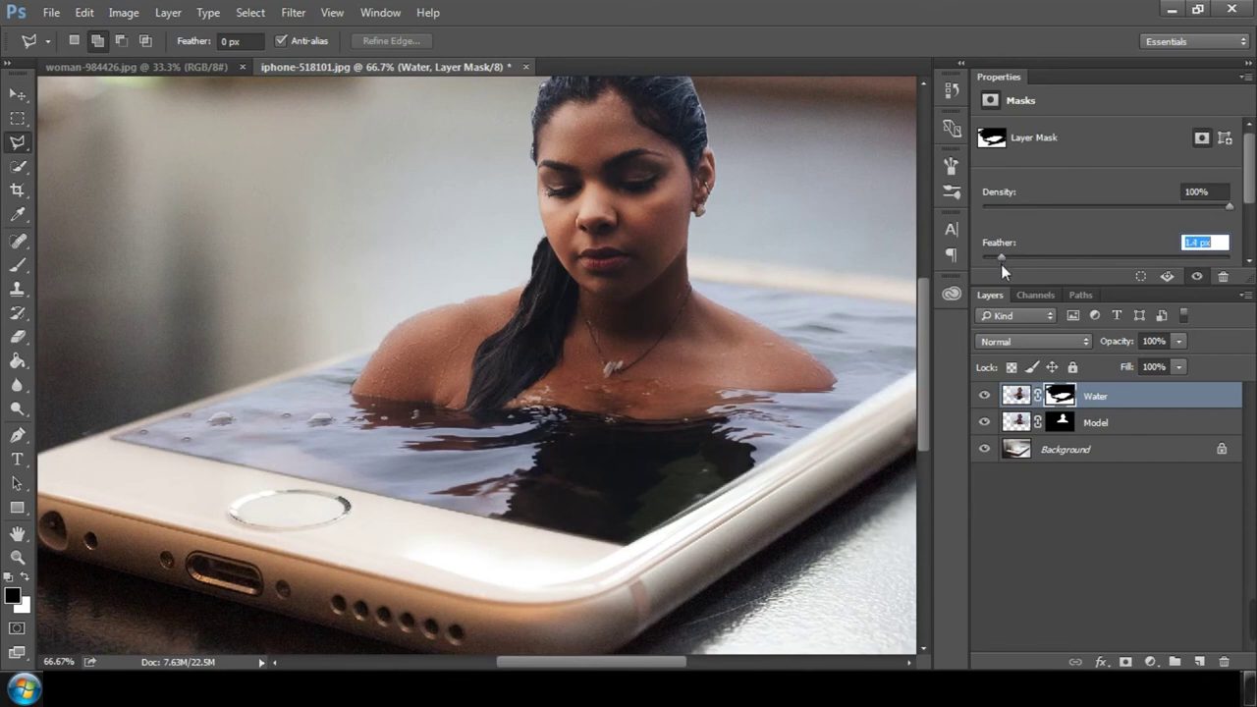
left_click(1220, 245)
type("3.5")
key("Return")
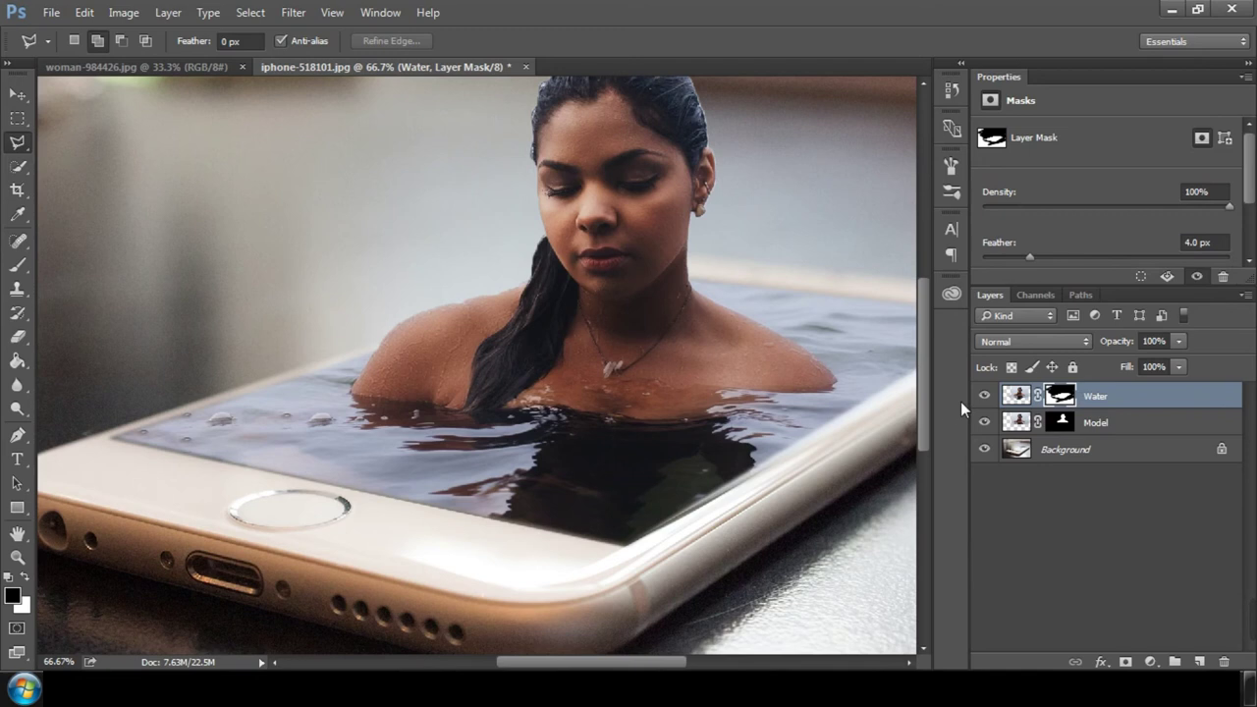
key("ctrl+minus")
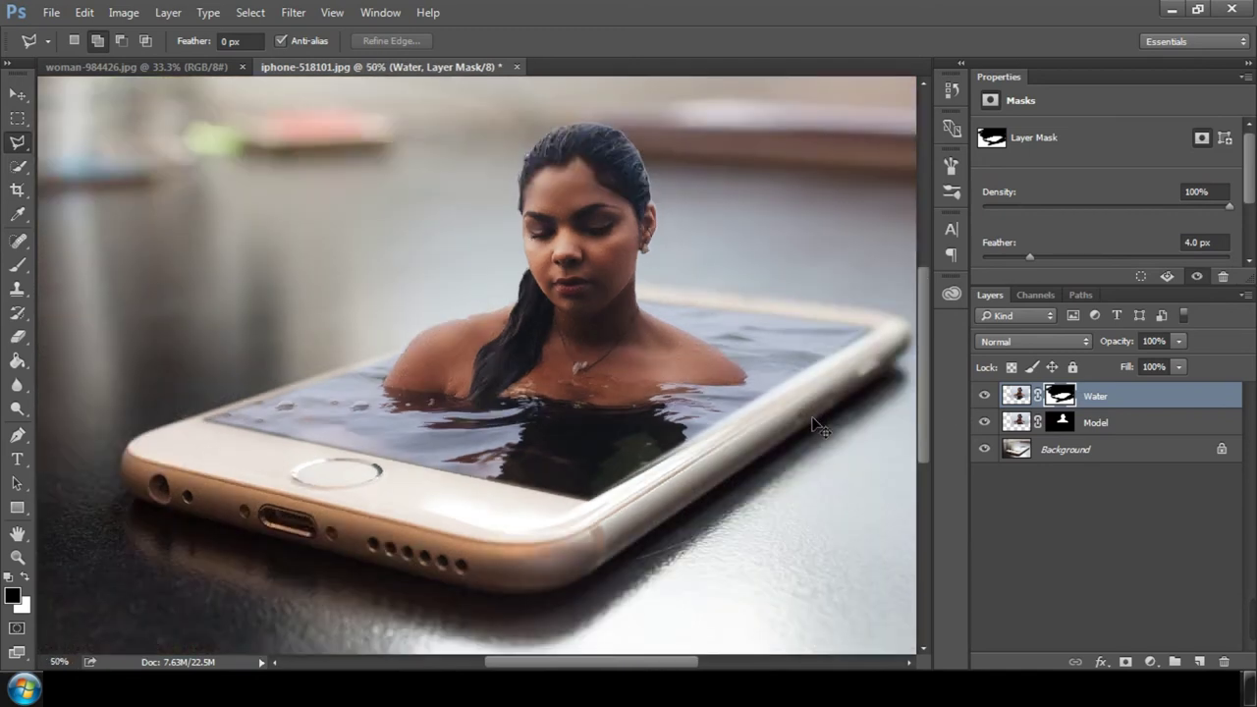
key("ctrl+0")
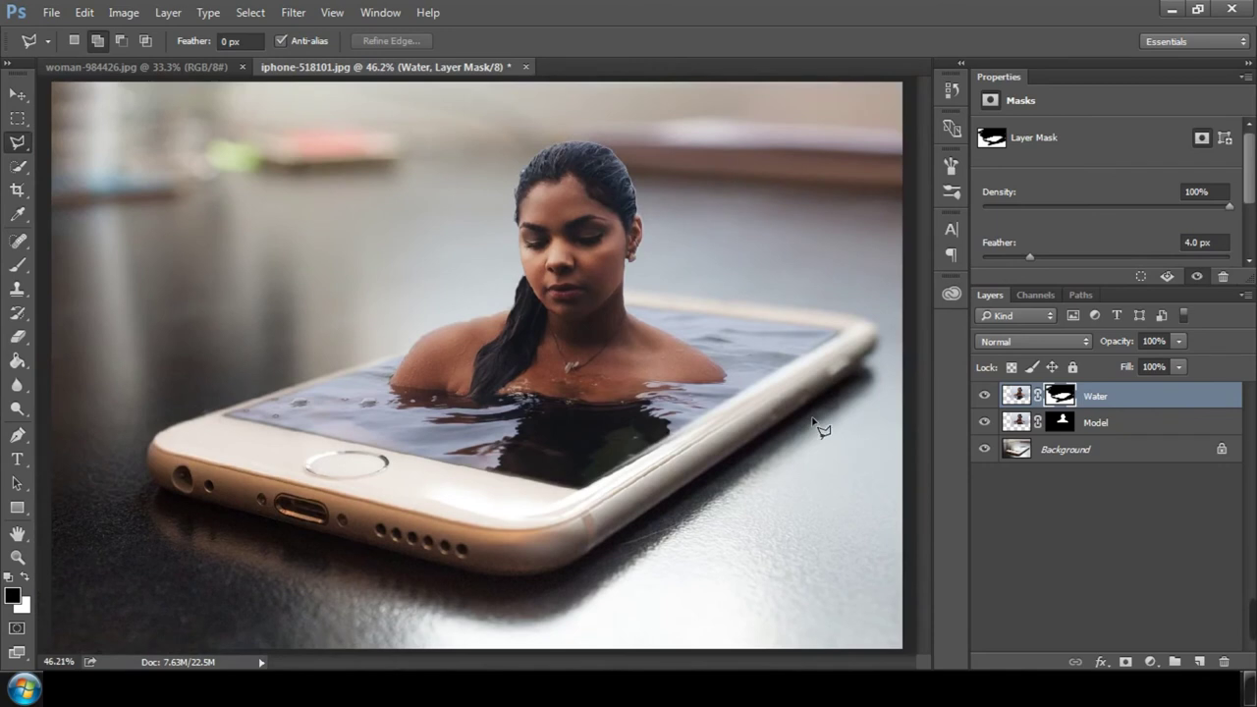
left_click(18, 94)
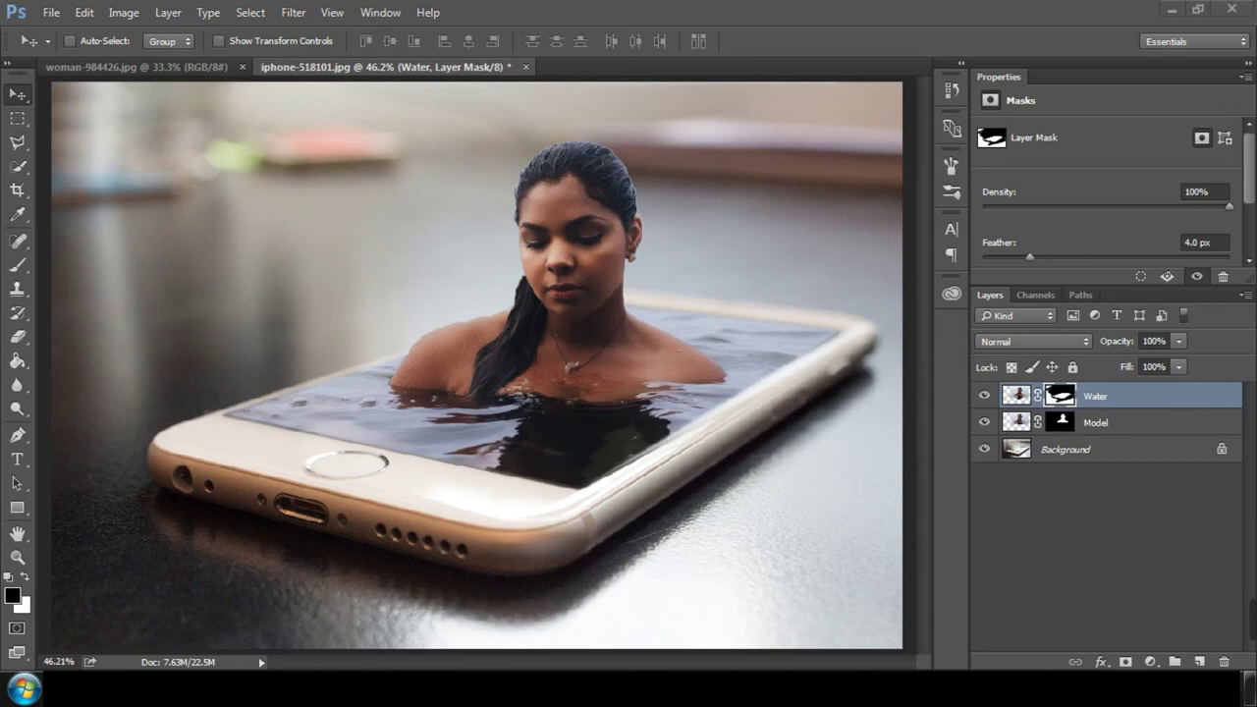
Add a Color Balance layer shifting midtones toward cyan and blue (about -34 / +5 / +34).
left_click(1150, 663)
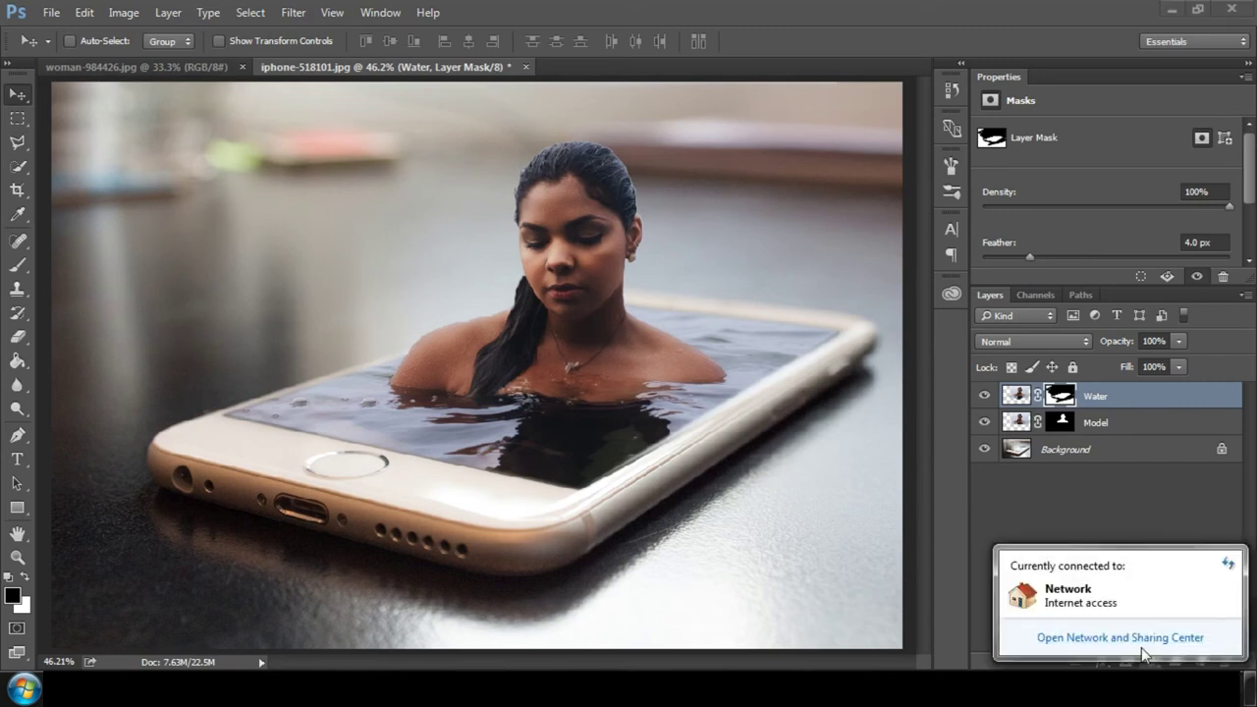
left_click(1148, 666)
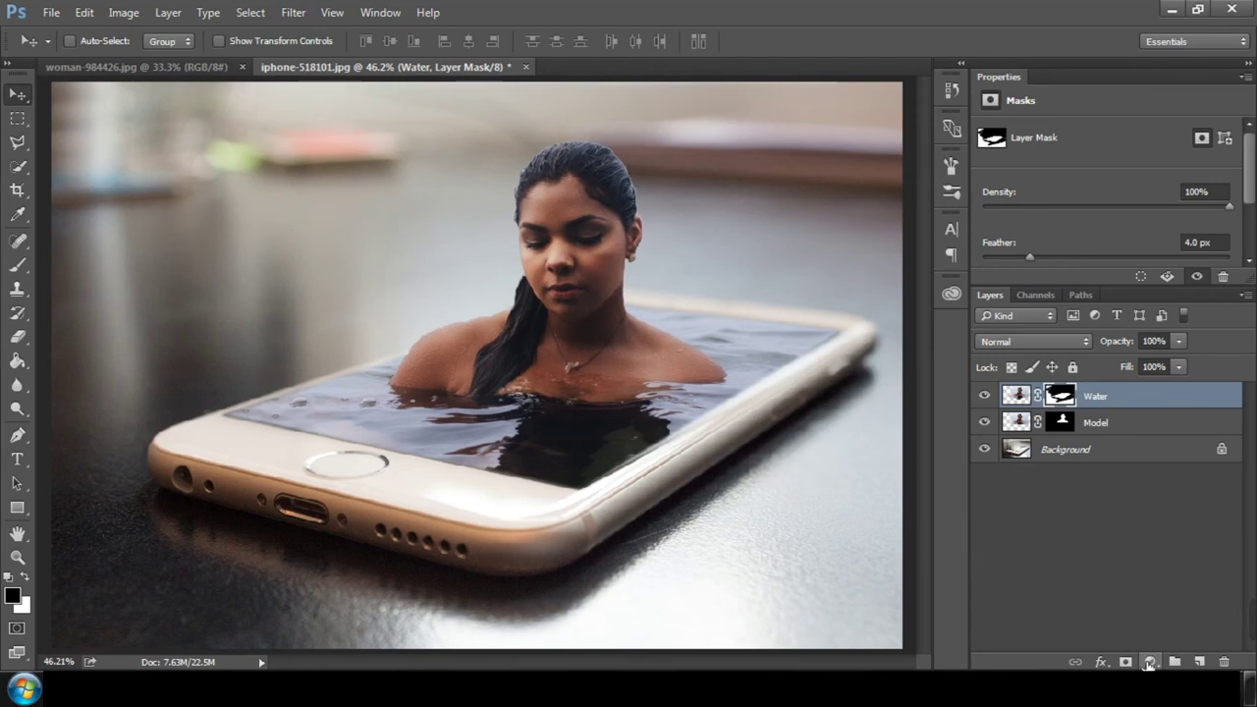
left_click(1148, 664)
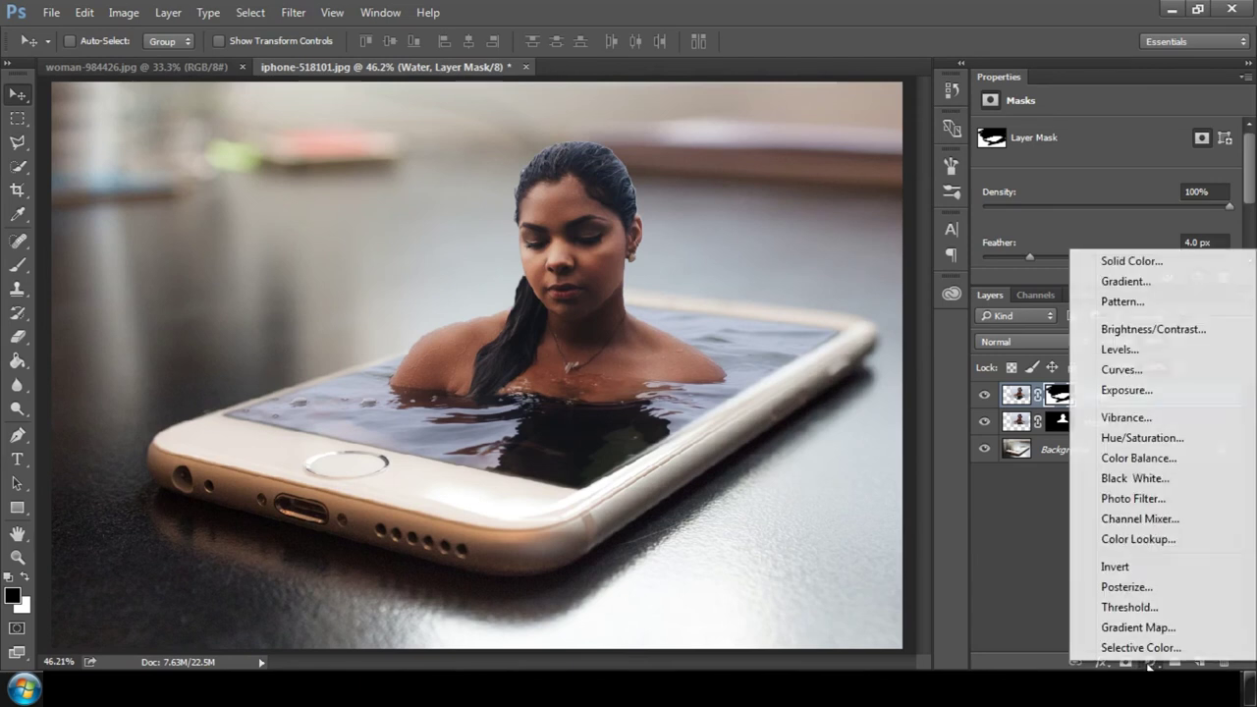
left_click(1121, 460)
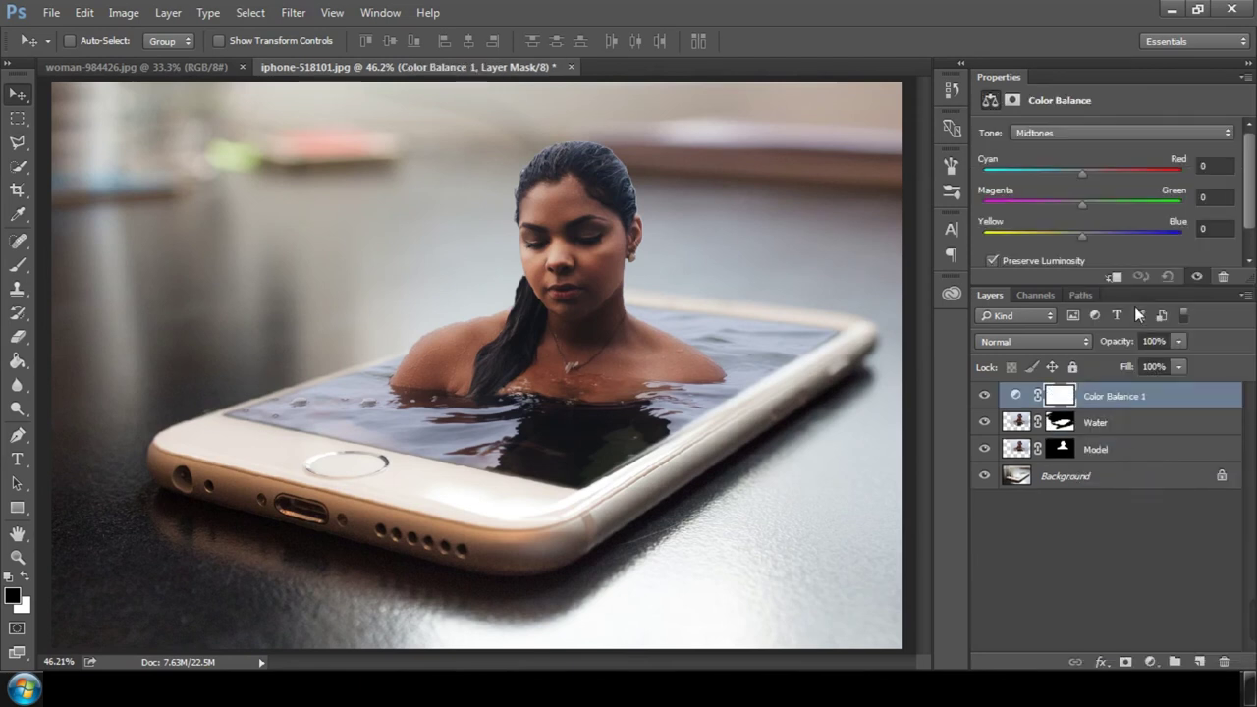
left_click_drag(1083, 175, 1053, 175)
left_click_drag(1082, 237, 1108, 226)
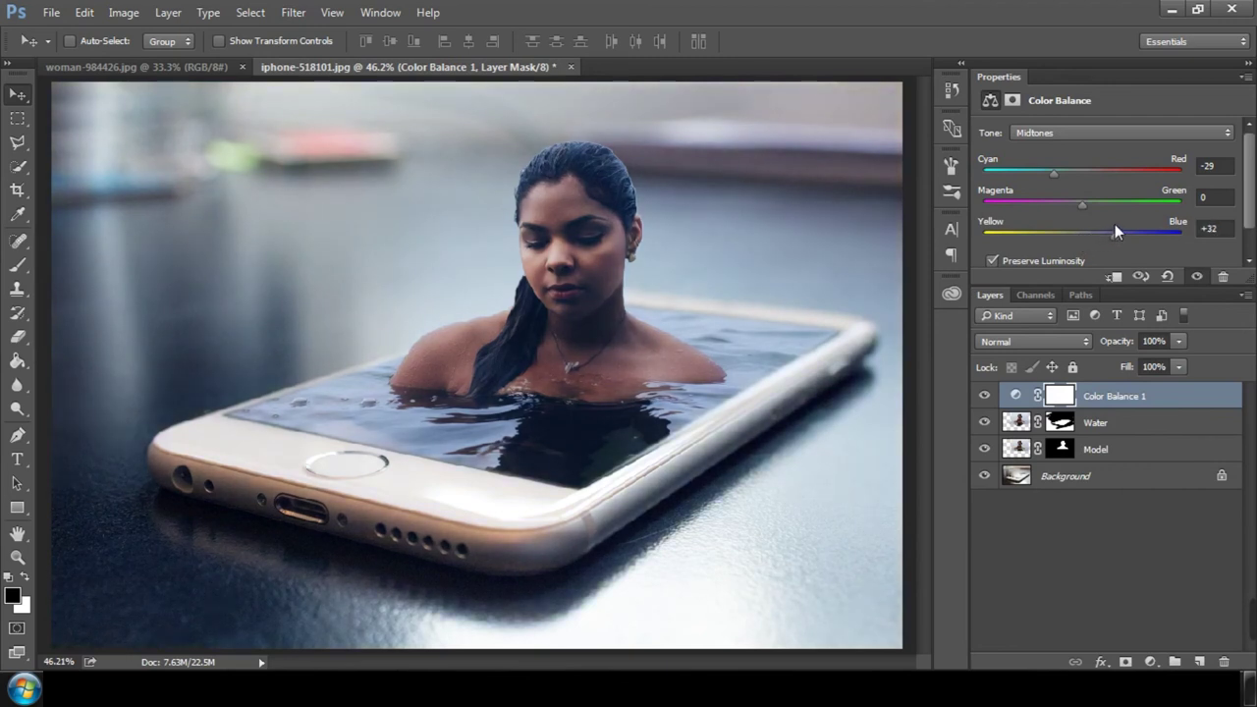
mouse_move(1115, 226)
left_mouse_down()
mouse_move(1063, 206)
mouse_move(1095, 202)
mouse_move(1048, 175)
left_mouse_up()
left_click(1080, 560)
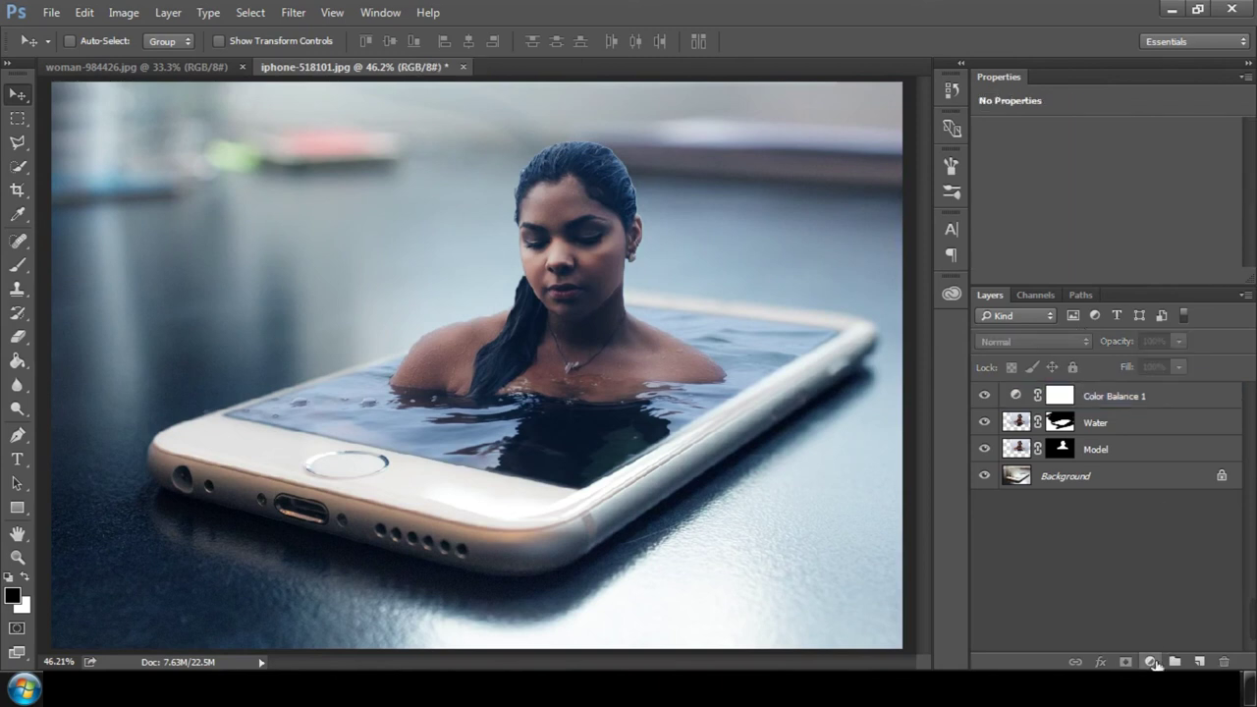
Add a Curves adjustment layer, pulling the white point in and raising a midtone point.
left_click(1152, 662)
left_click(1124, 368)
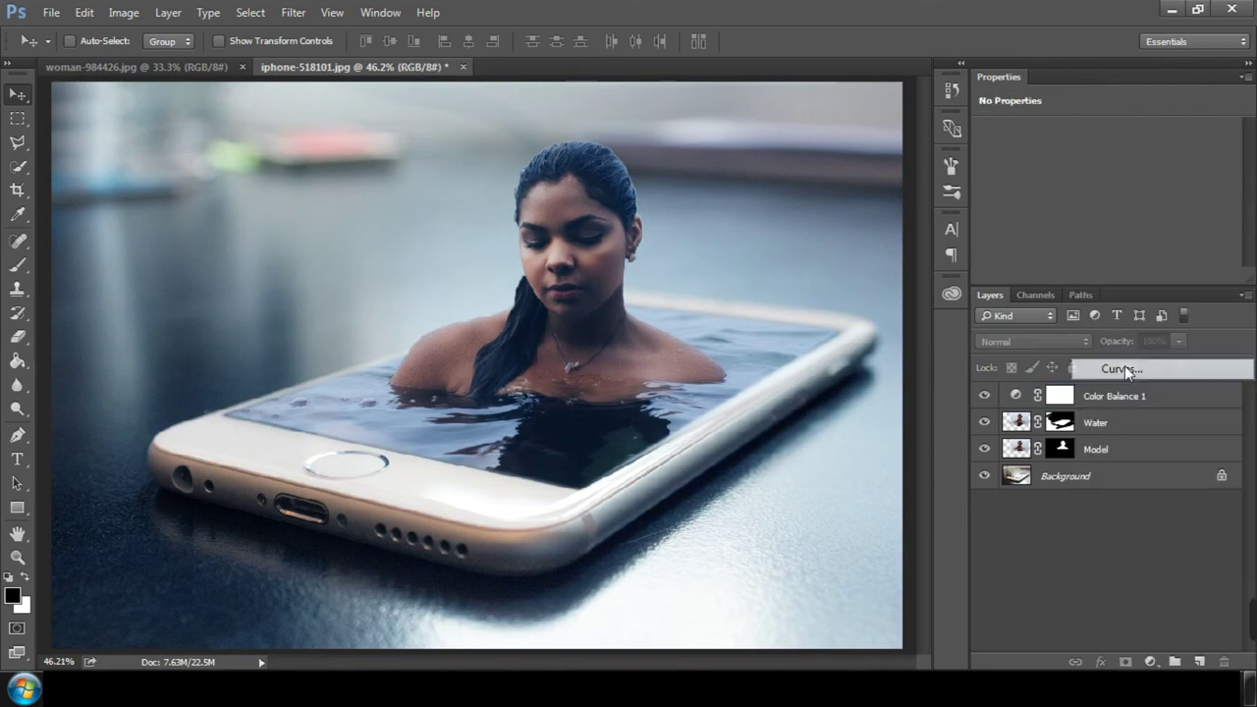
left_click_drag(1143, 282, 1143, 357)
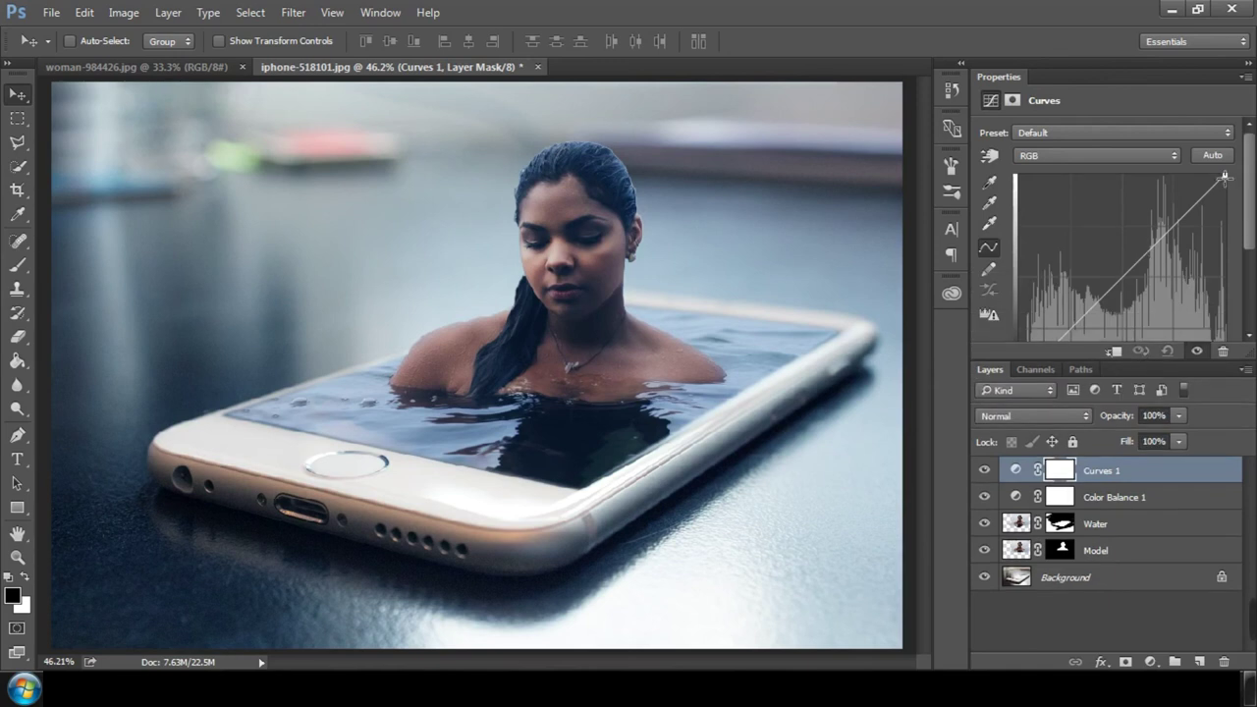
mouse_move(1224, 176)
left_mouse_down()
mouse_move(1203, 169)
mouse_move(1225, 173)
mouse_move(1224, 187)
left_mouse_up()
mouse_move(1144, 259)
left_mouse_down()
mouse_move(1140, 246)
mouse_move(1144, 258)
left_mouse_up()
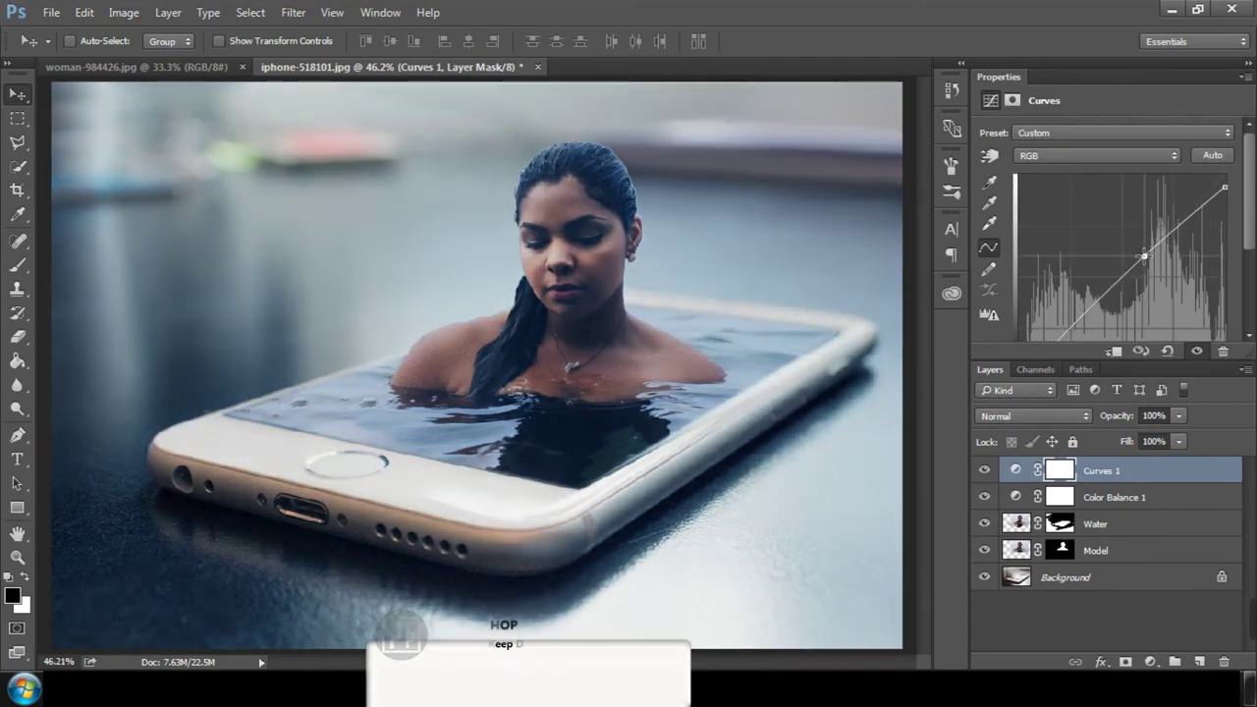
Deepen the shadows, lift the midtone point slightly, and stamp all visible layers into Layer 1.
left_click_drag(1083, 314, 1084, 319)
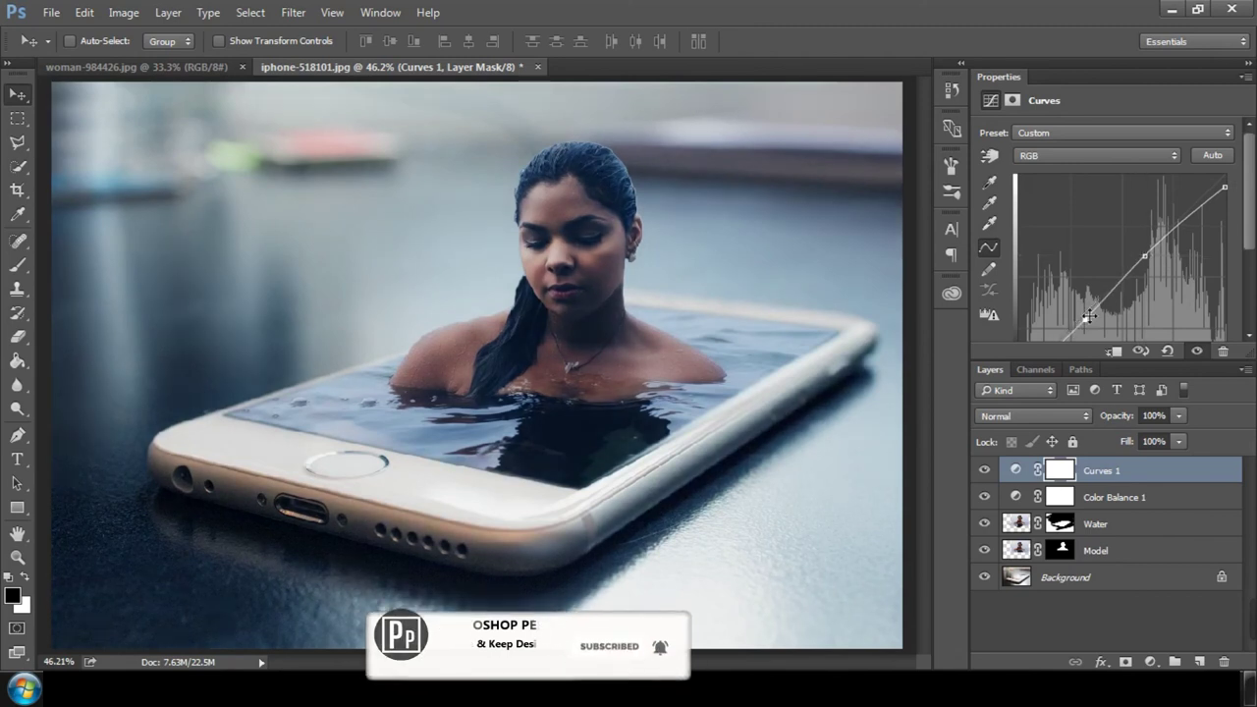
left_click(1143, 256)
left_click_drag(1143, 256, 1140, 253)
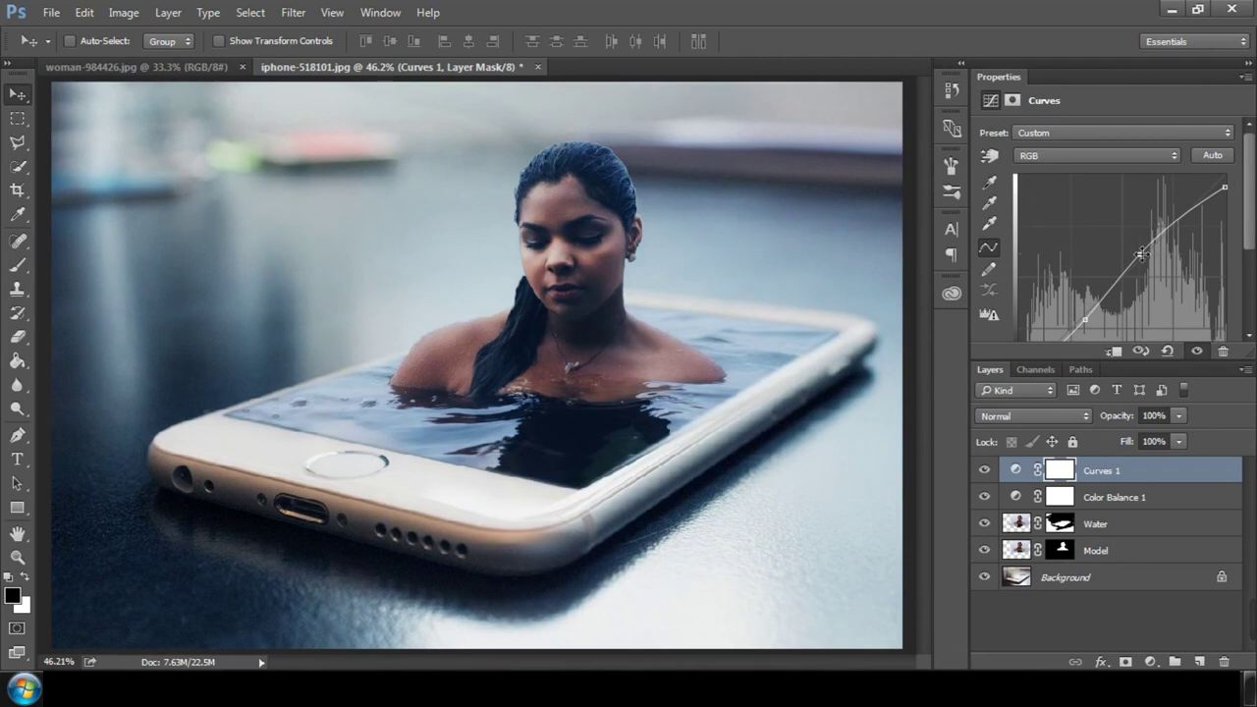
left_click(1064, 625)
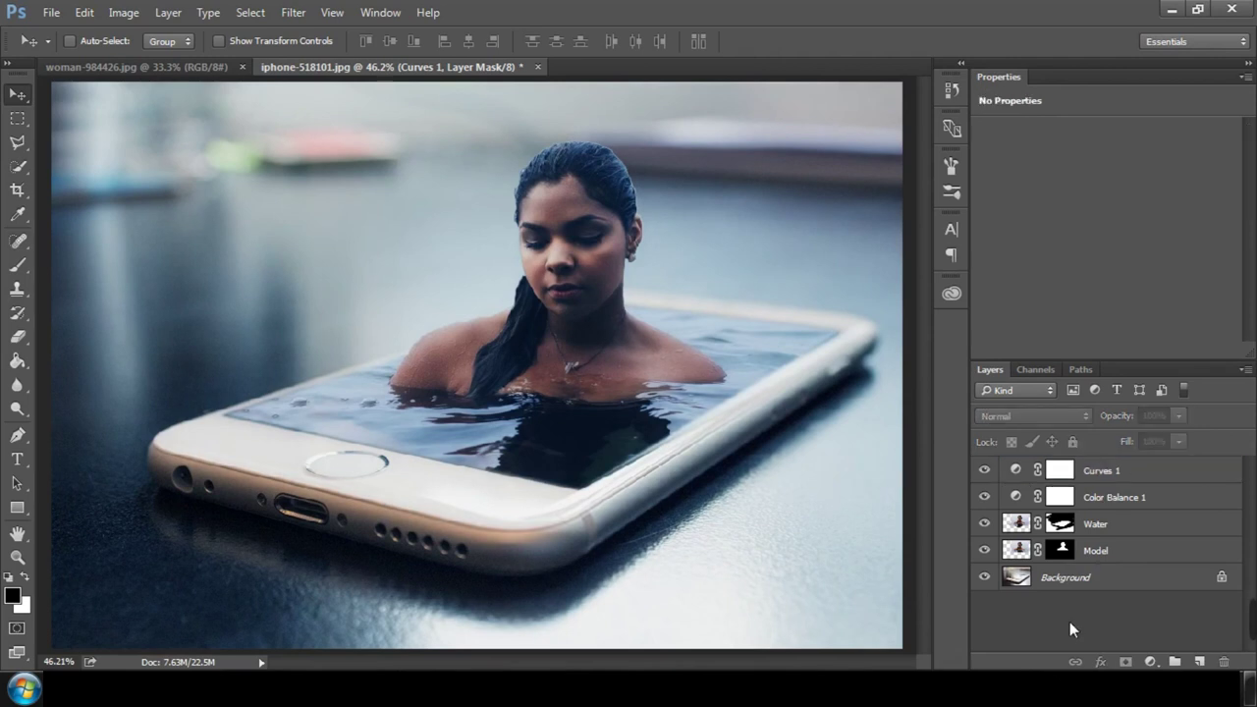
left_click(1090, 476)
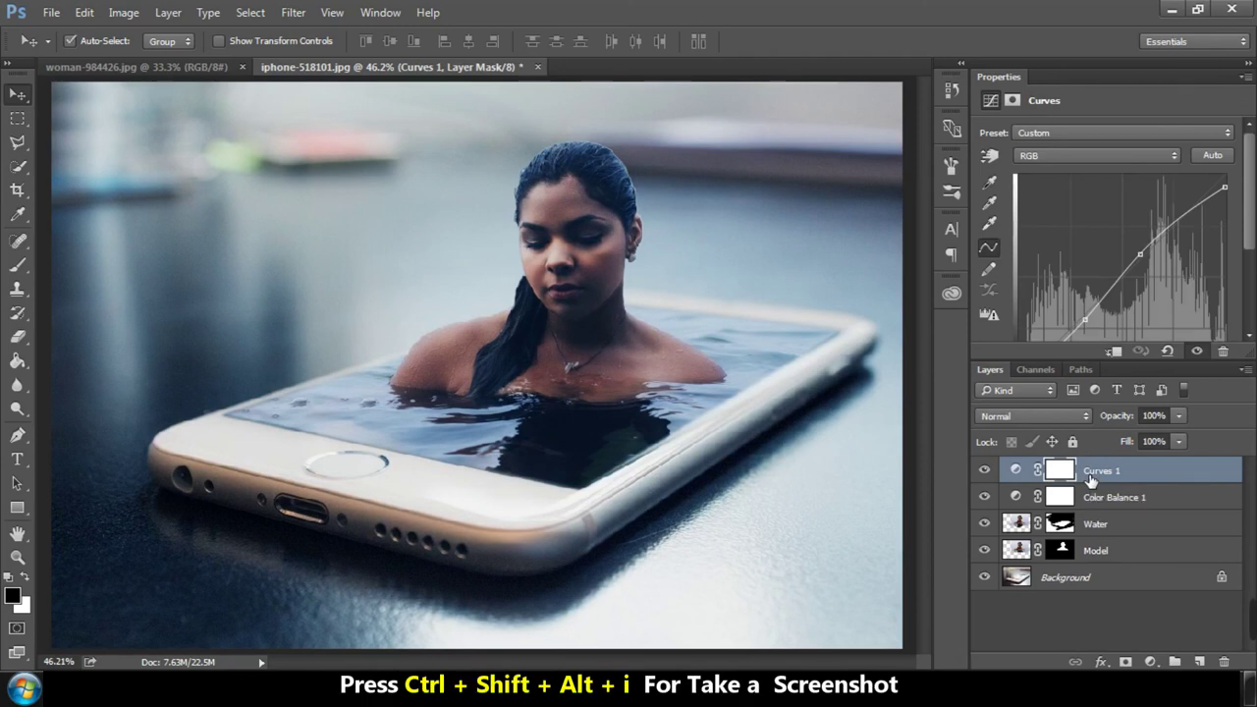
key("ctrl+shift+alt+e")
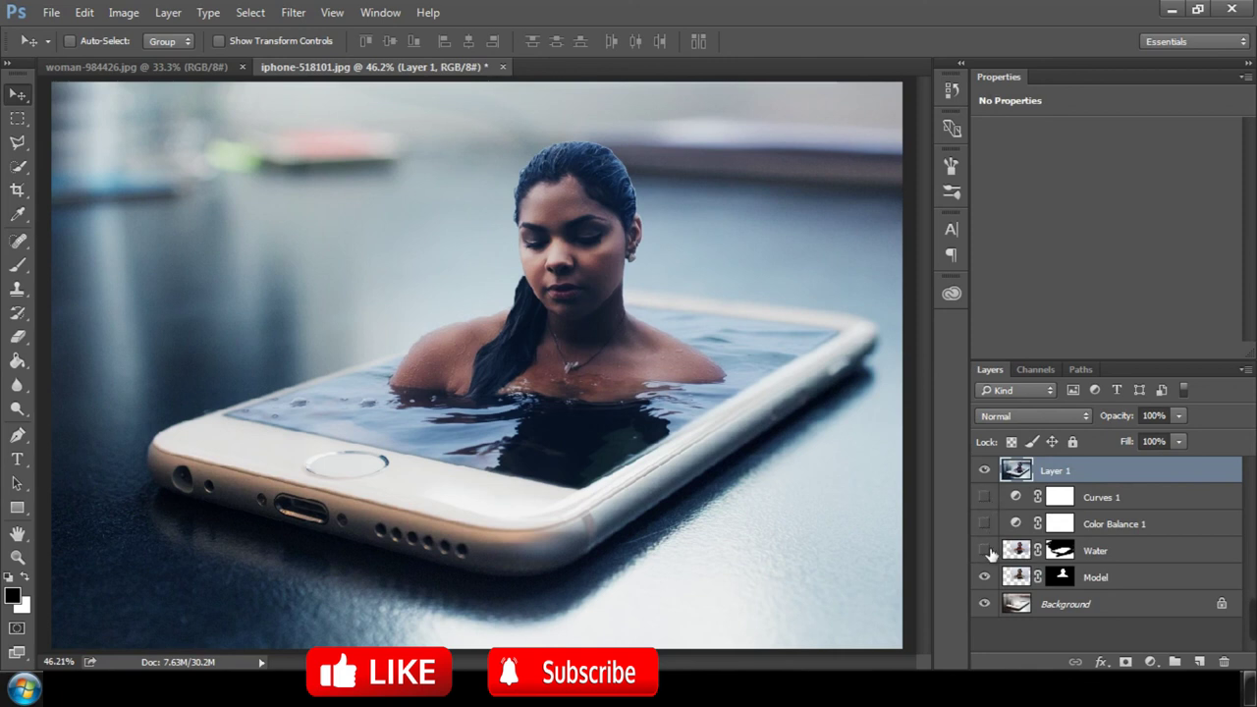
Toggle Layer 1's visibility twice to compare the original phone with the finished composite.
left_click(985, 471)
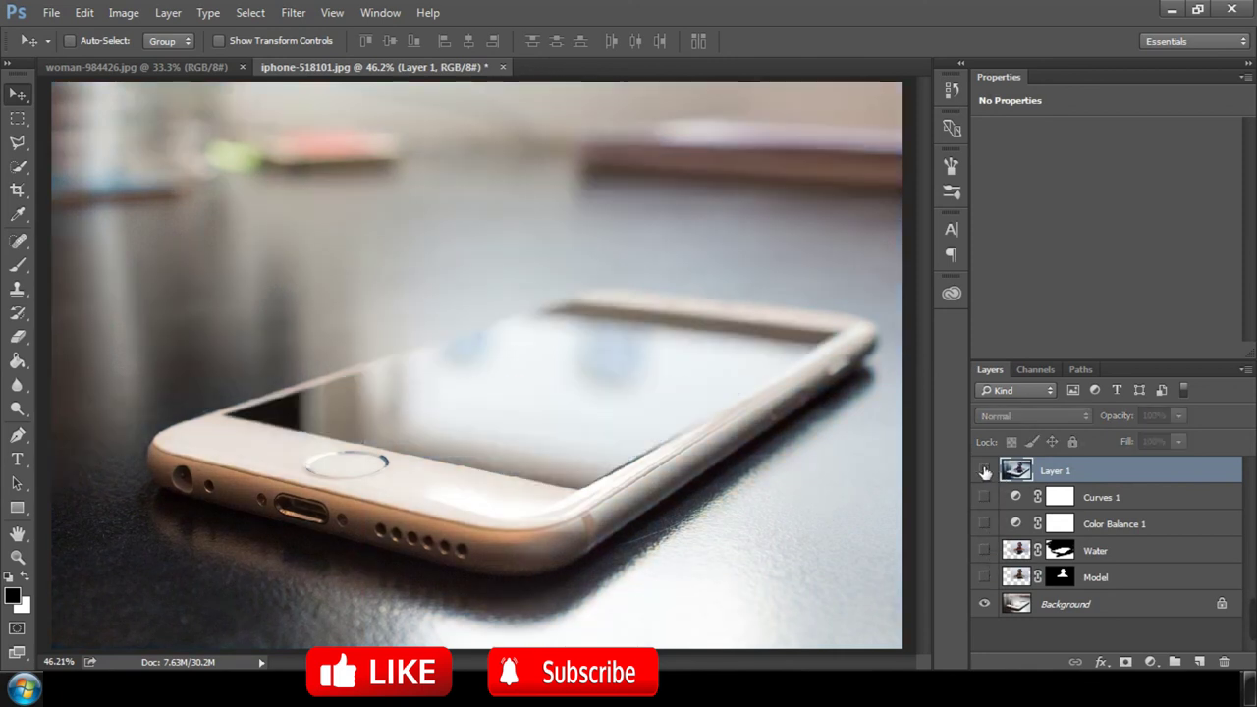
left_click(985, 471)
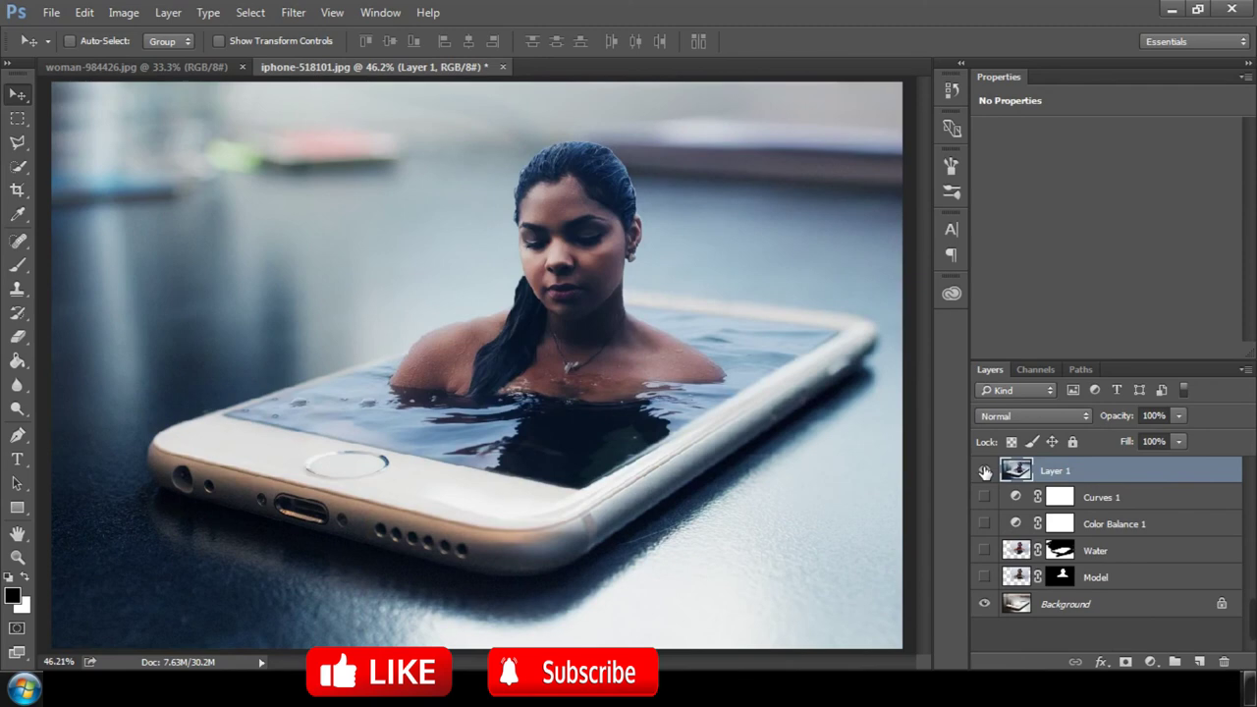
left_click(984, 471)
left_click(985, 472)
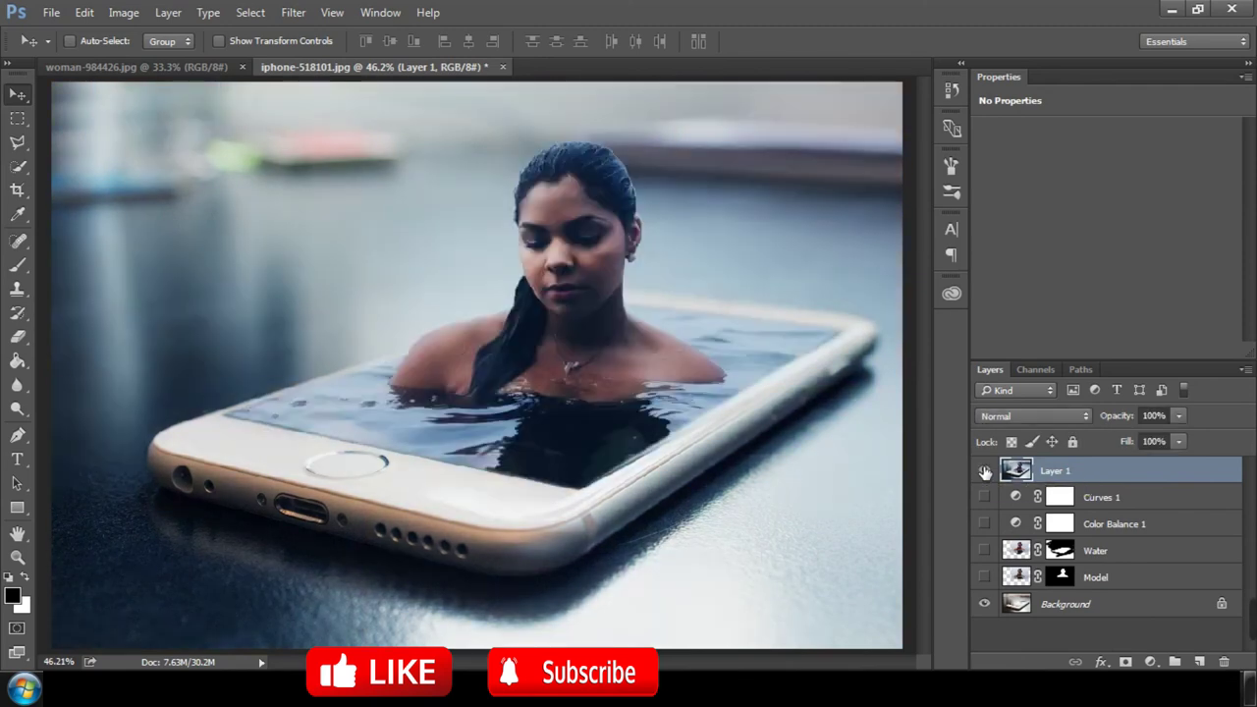